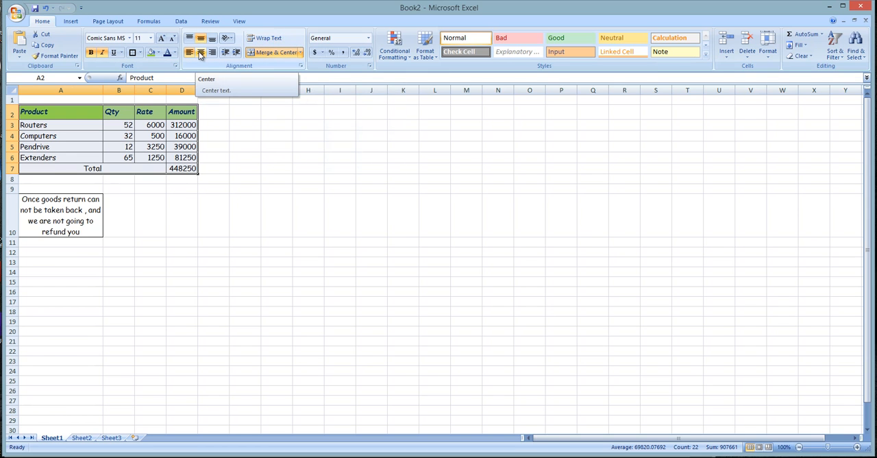
pyautogui.click(148, 182)
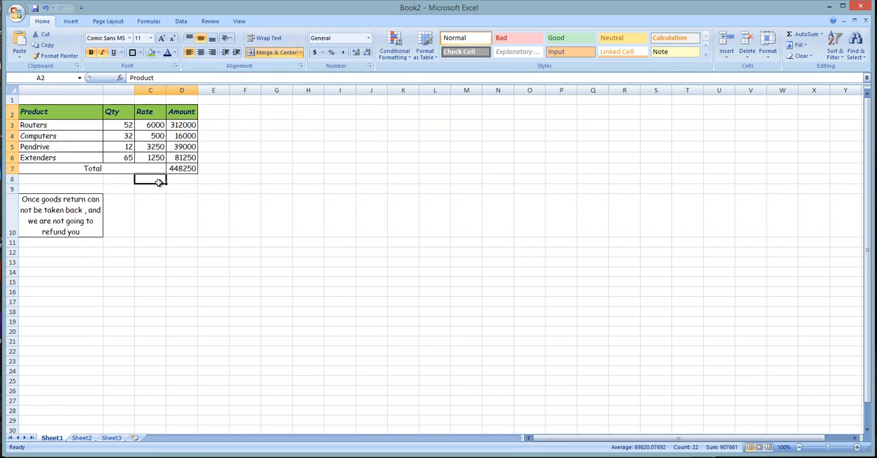
pyautogui.click(37, 109)
pyautogui.click(187, 241)
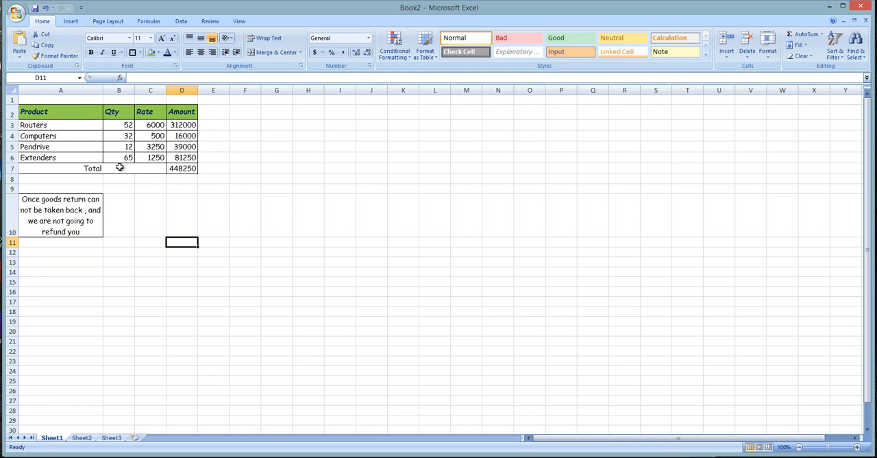
pyautogui.click(206, 199)
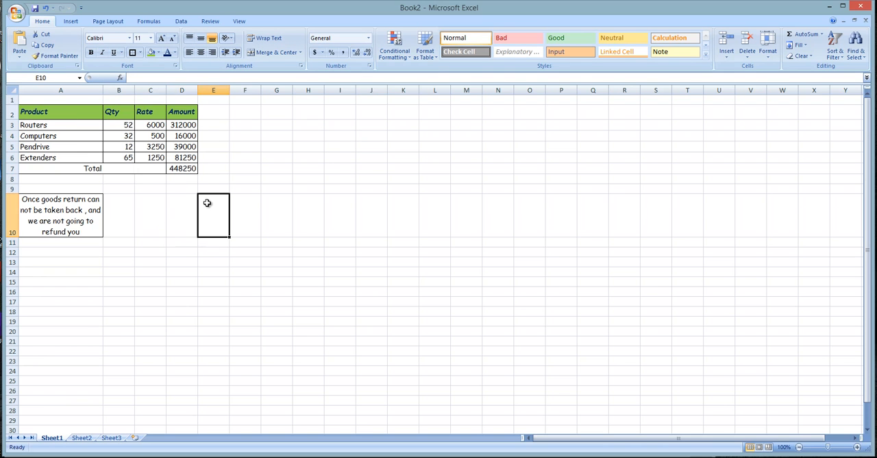
pyautogui.click(146, 197)
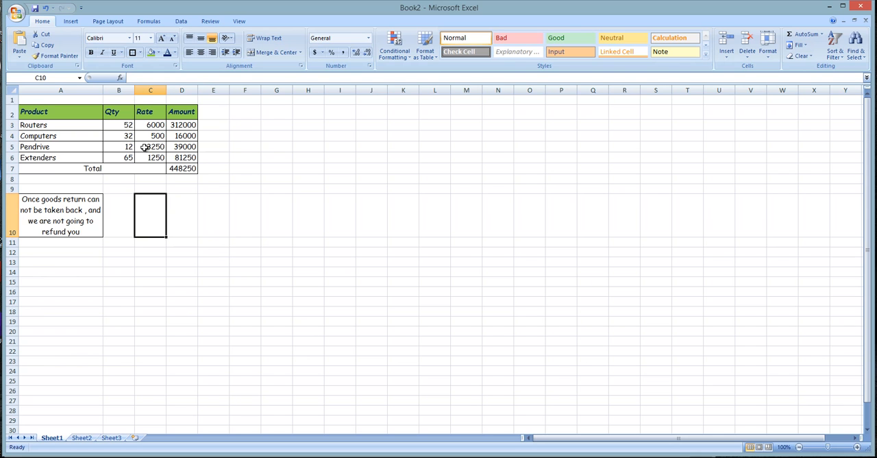
pyautogui.click(116, 127)
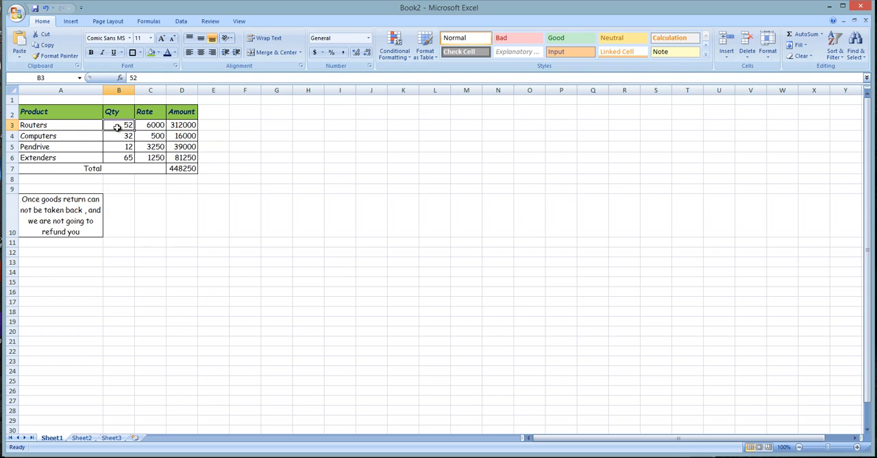
pyautogui.click(66, 143)
pyautogui.click(68, 124)
pyautogui.click(89, 154)
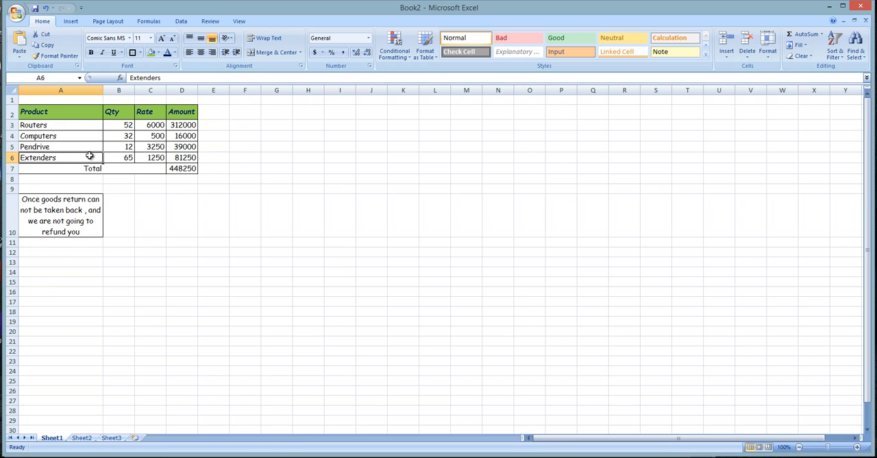
pyautogui.click(186, 168)
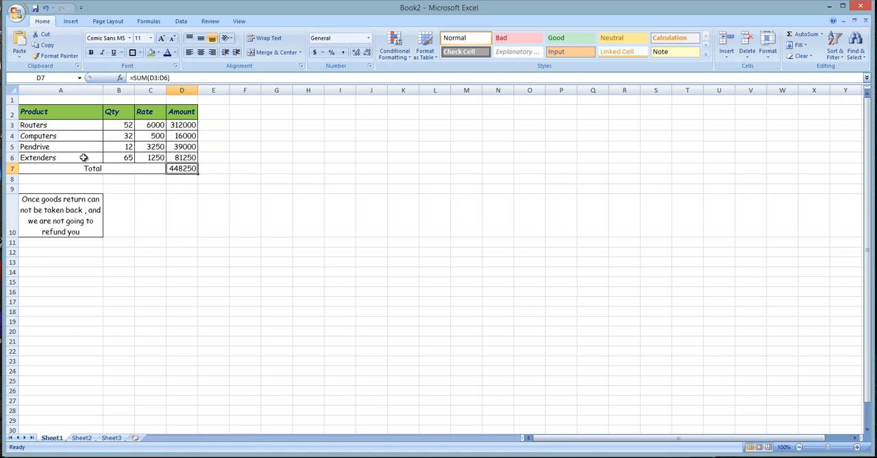
# - Copy the product table A2:D7 and paste only its values at A12 with Paste Special
pyautogui.moveTo(44, 115); pyautogui.dragTo(188, 170)
pyautogui.hotkey('ctrl', 'c')
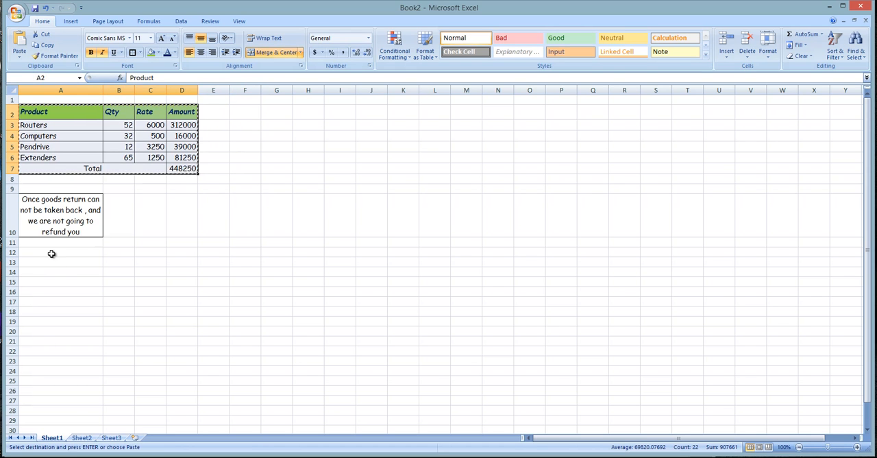
pyautogui.click(82, 253)
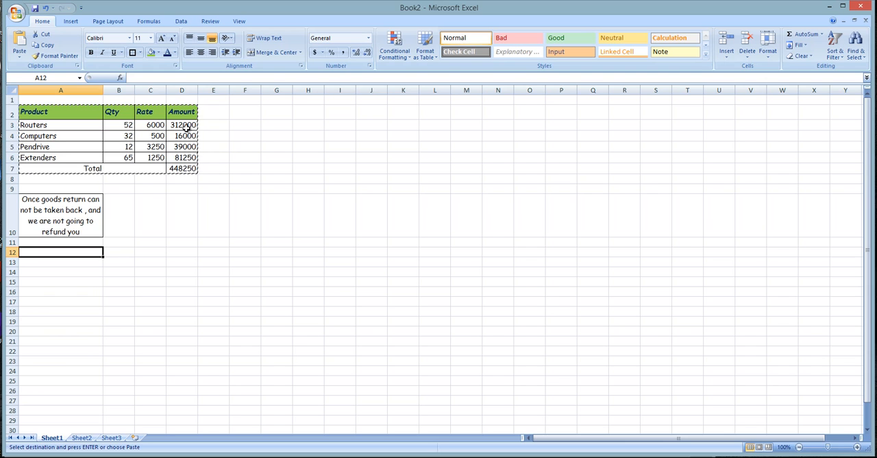
pyautogui.click(19, 57)
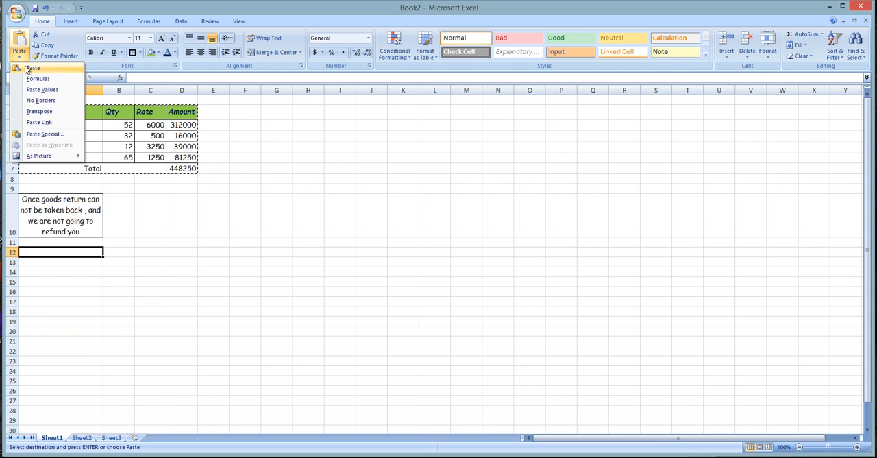
pyautogui.click(64, 135)
pyautogui.moveTo(447, 181); pyautogui.dragTo(454, 100)
pyautogui.click(410, 142)
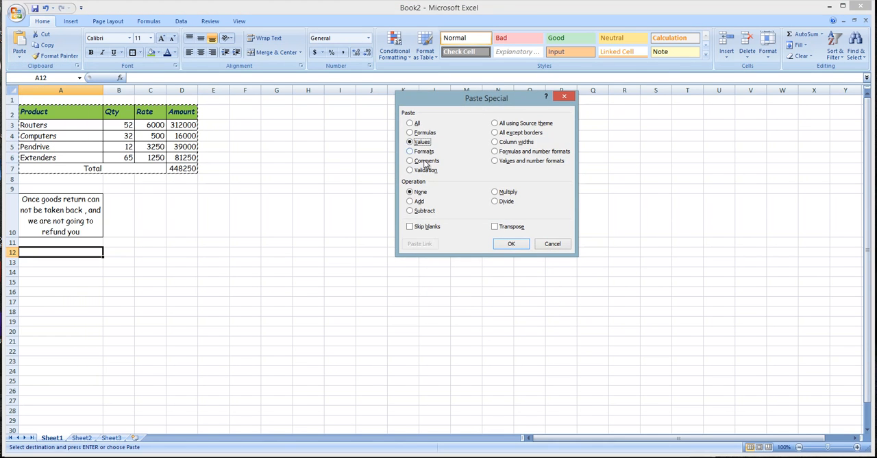
pyautogui.click(511, 244)
pyautogui.click(213, 312)
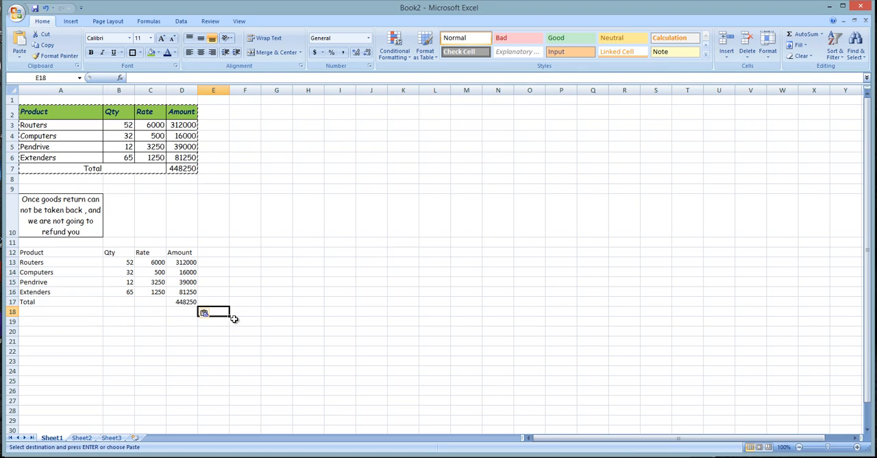
pyautogui.press('Escape')
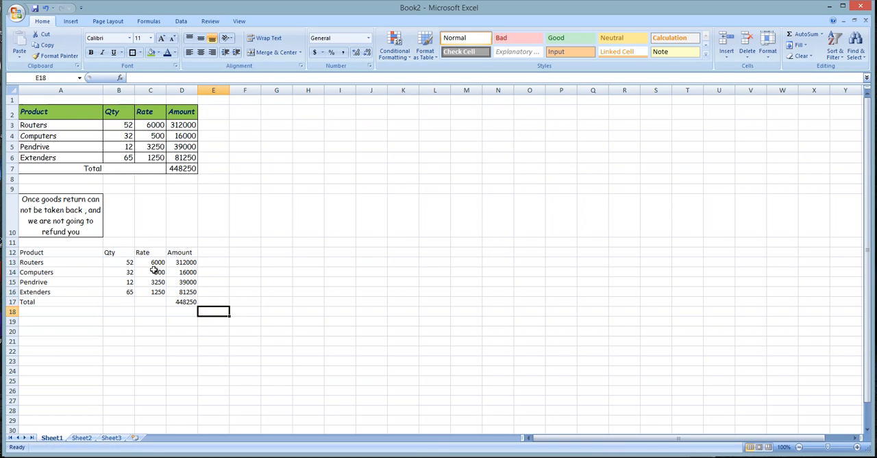
# - Check the header and data cells of the unformatted copy, and undo the values-only paste
pyautogui.click(102, 273)
pyautogui.click(53, 255)
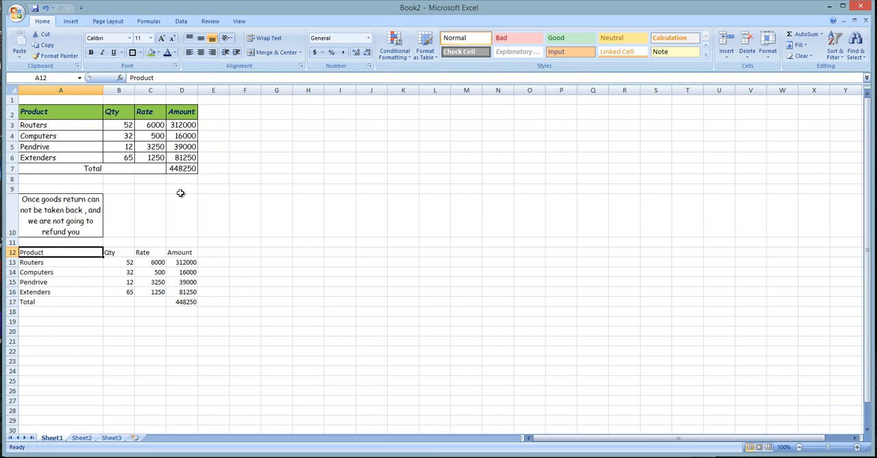
pyautogui.click(148, 289)
pyautogui.moveTo(73, 253); pyautogui.dragTo(162, 254)
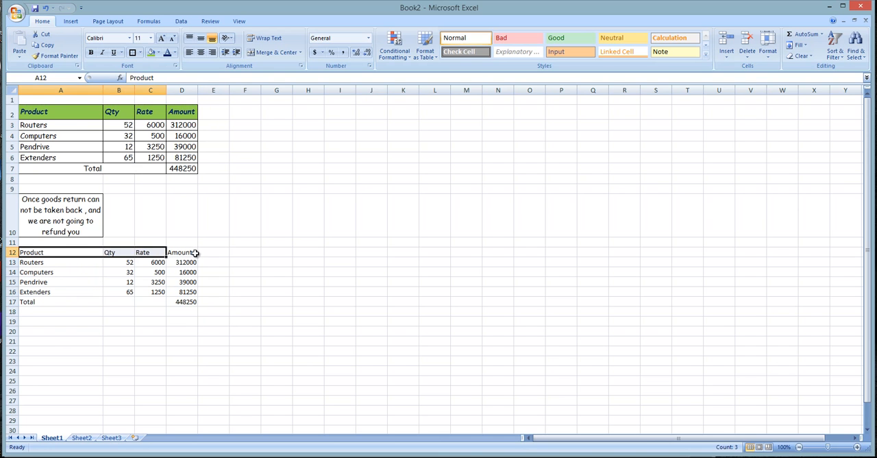
pyautogui.click(194, 253)
pyautogui.moveTo(86, 251); pyautogui.dragTo(177, 252)
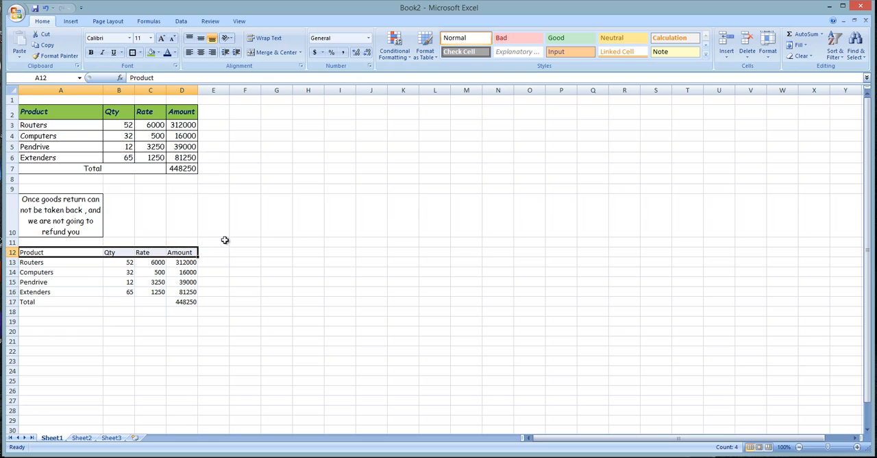
pyautogui.click(204, 309)
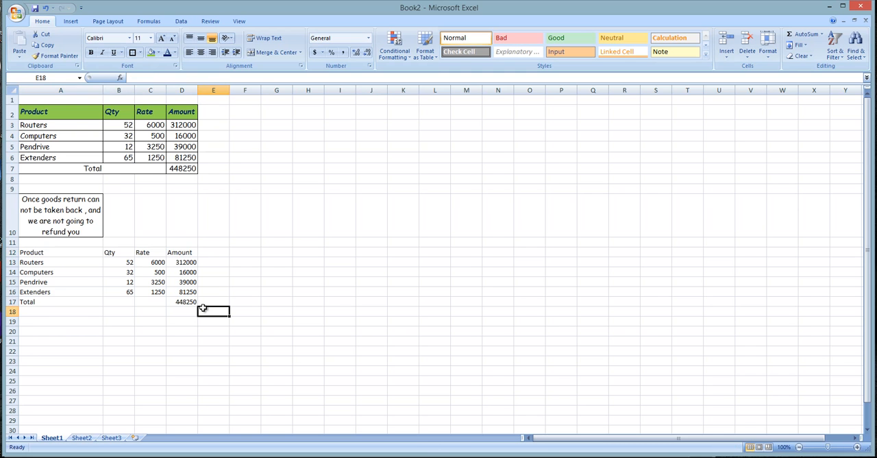
pyautogui.hotkey('ctrl', 'z')
pyautogui.click(122, 280)
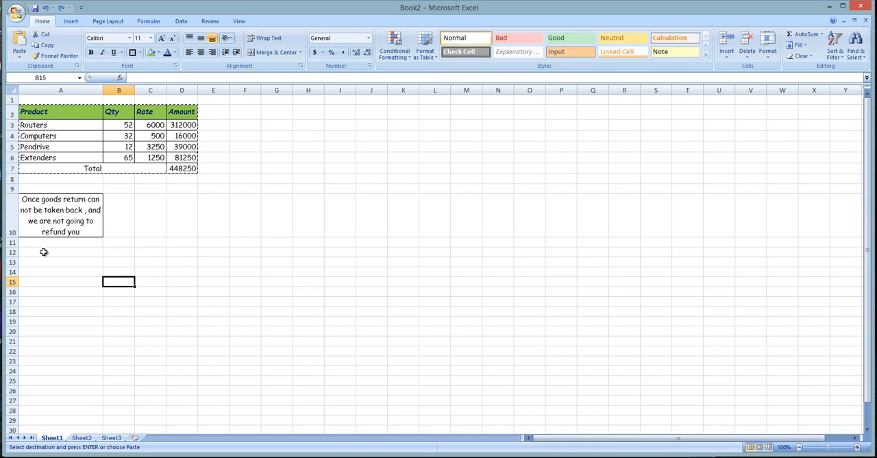
pyautogui.click(43, 252)
pyautogui.click(20, 58)
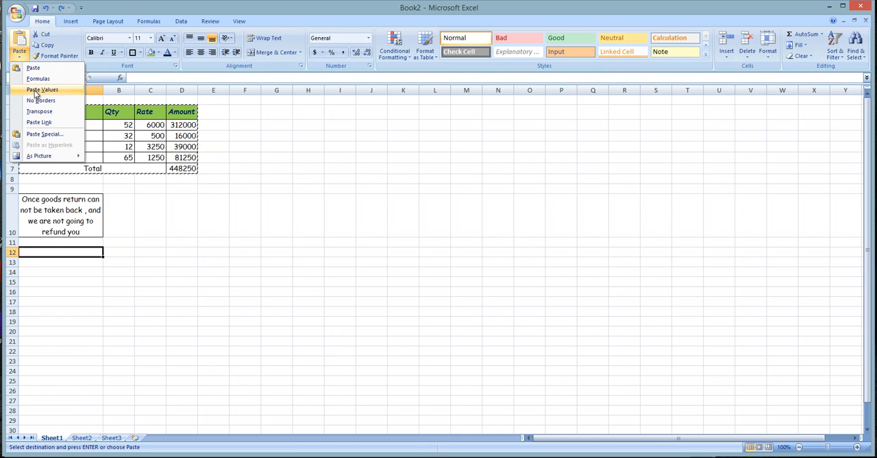
pyautogui.click(35, 134)
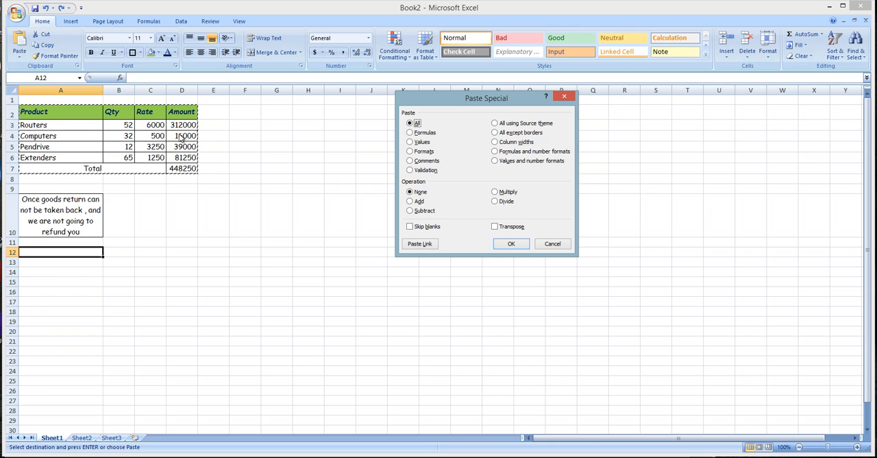
pyautogui.click(552, 244)
pyautogui.click(196, 251)
pyautogui.click(193, 212)
pyautogui.press('Escape')
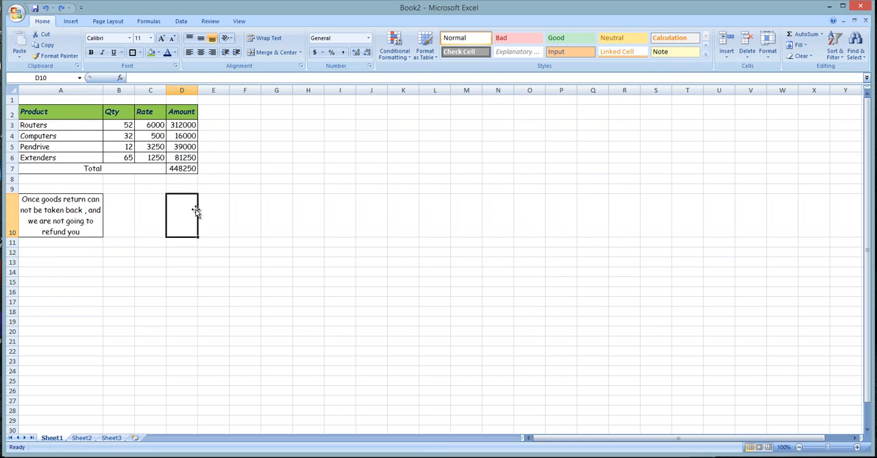
# - Copy the Product, Qty and Rate columns with the Total label (A2:C7) and paste them with formatting at A12
pyautogui.moveTo(35, 115); pyautogui.dragTo(155, 165)
pyautogui.hotkey('ctrl', 'c')
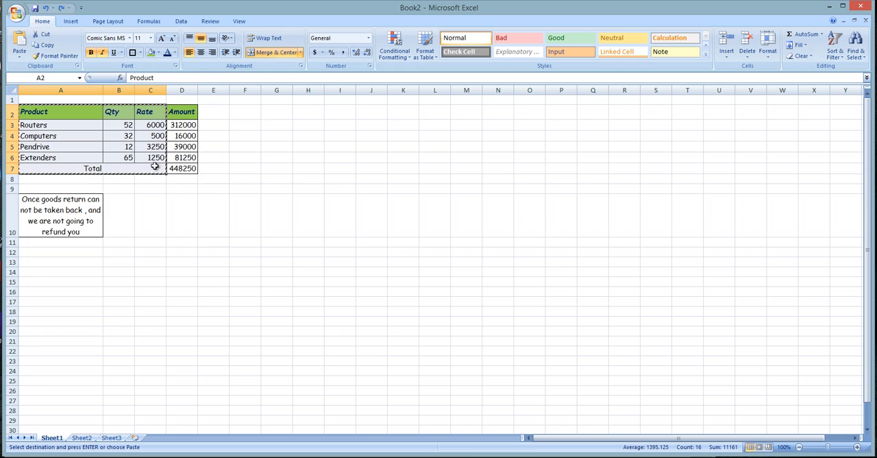
pyautogui.click(45, 253)
pyautogui.press('Return')
pyautogui.click(150, 246)
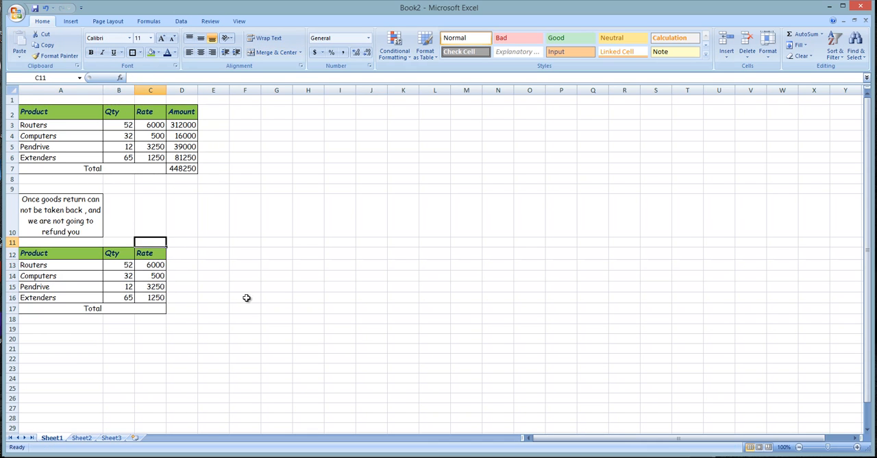
# - Copy the Amount header from D2 into D12 to complete the second table's header row
pyautogui.click(195, 263)
pyautogui.click(182, 251)
pyautogui.moveTo(191, 114); pyautogui.dragTo(191, 152)
pyautogui.click(189, 116)
pyautogui.hotkey('ctrl', 'c')
pyautogui.click(185, 254)
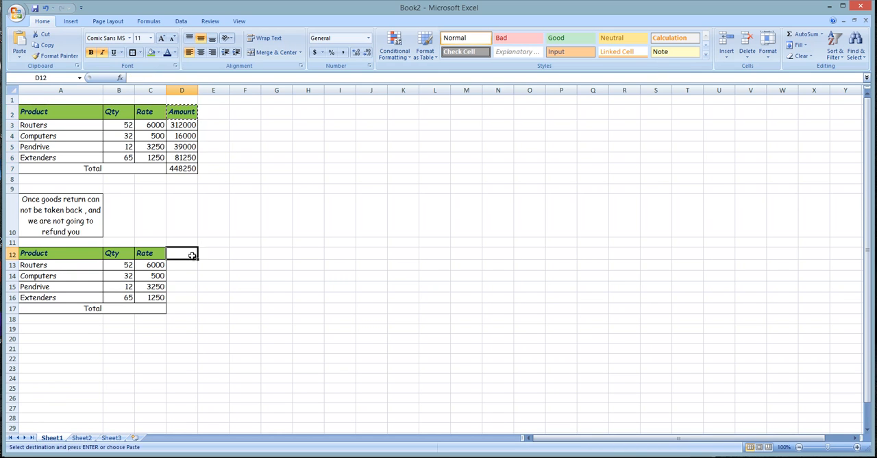
pyautogui.press('Return')
pyautogui.click(204, 287)
pyautogui.click(185, 254)
# - Copy the Routers amount in D3 and paste only its formula into D13, checking the referenced cells
pyautogui.click(192, 124)
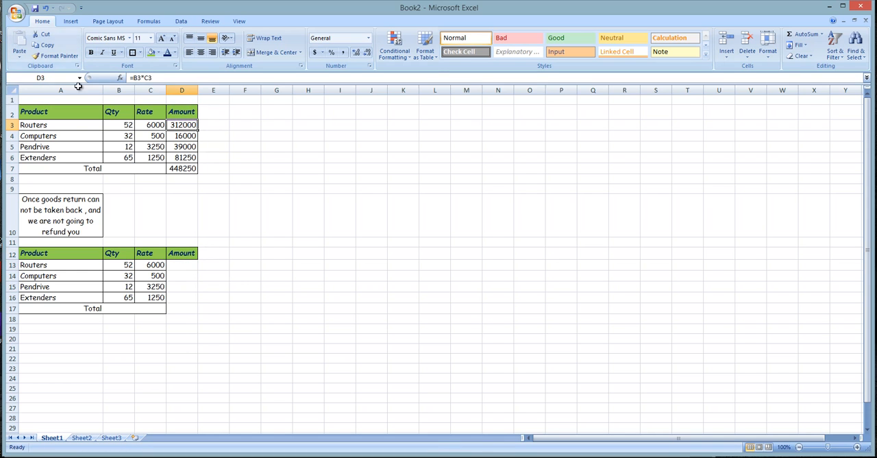
pyautogui.hotkey('ctrl', 'c')
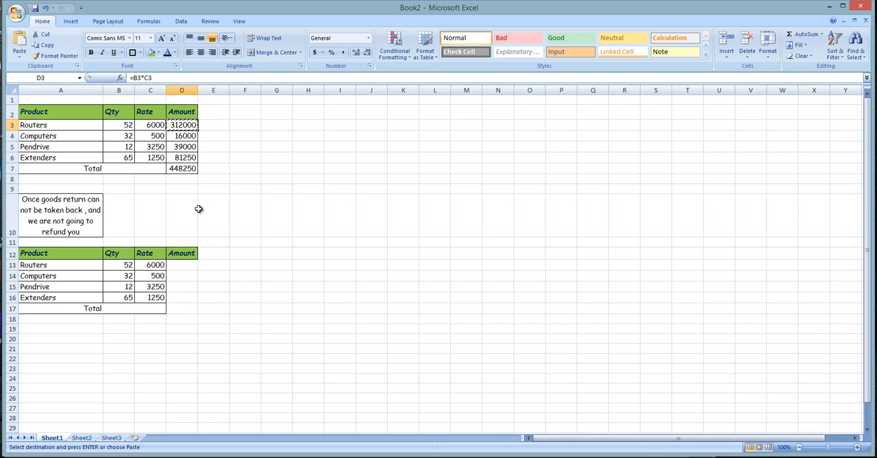
pyautogui.click(178, 266)
pyautogui.click(19, 57)
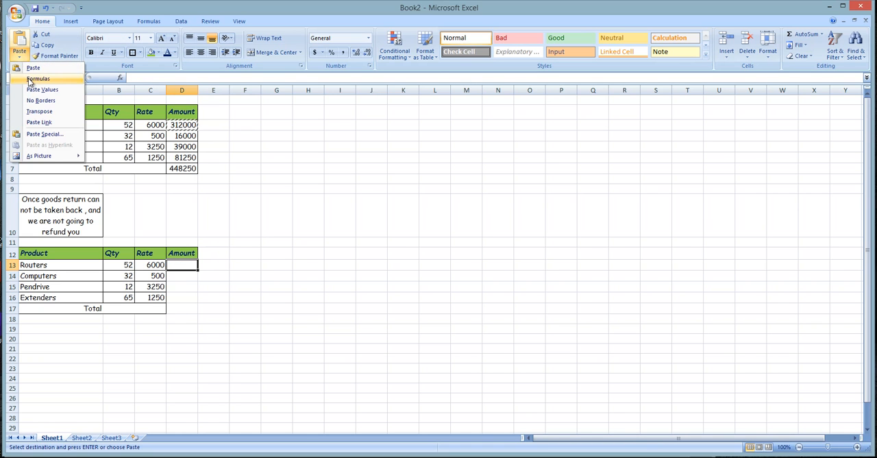
pyautogui.click(37, 79)
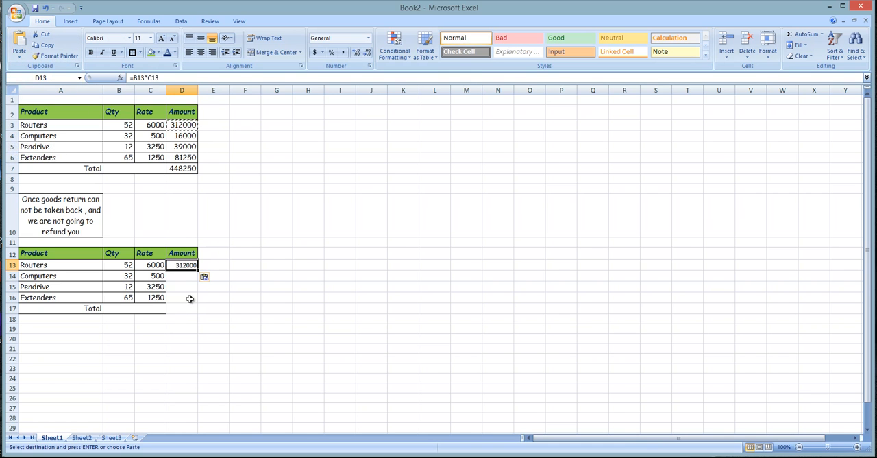
pyautogui.click(154, 265)
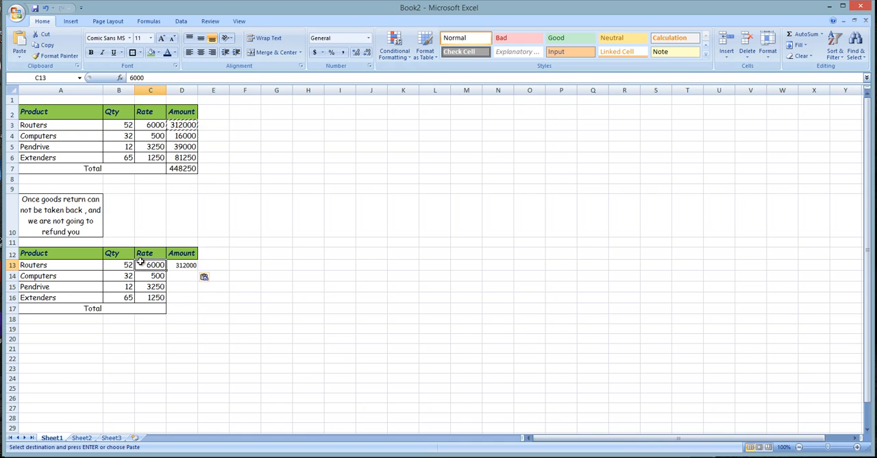
pyautogui.click(187, 267)
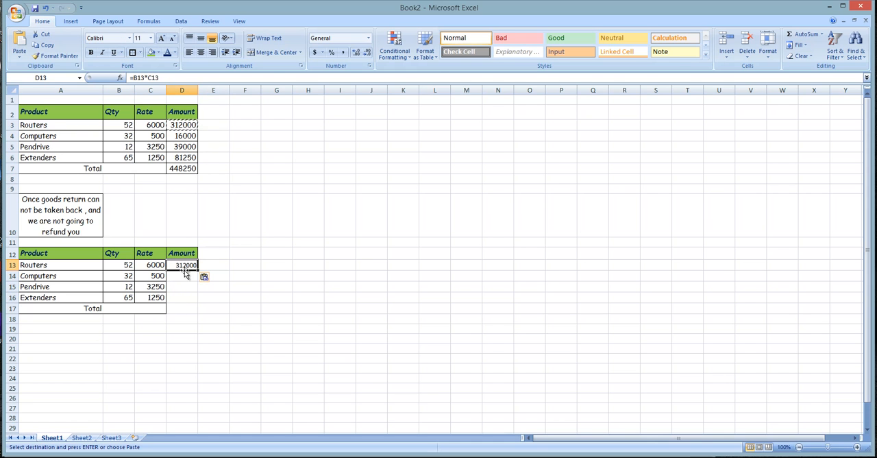
# - Change the paste option for the D13 amount to Formulas and Number Formatting
pyautogui.click(204, 277)
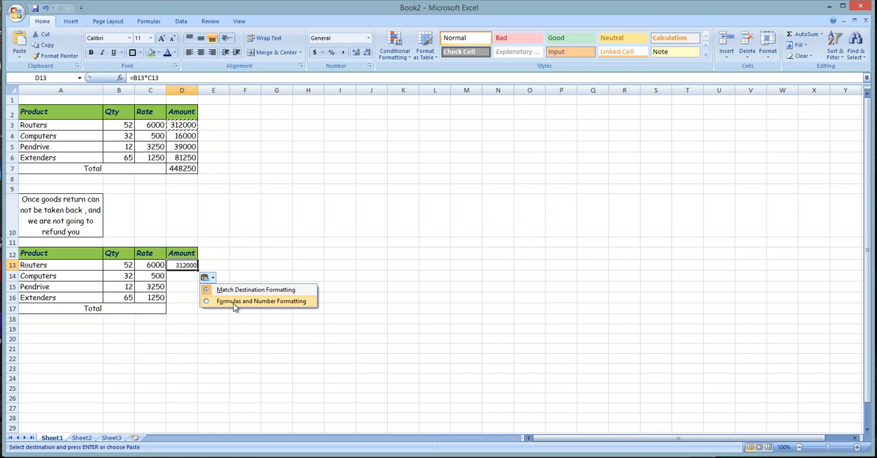
pyautogui.click(233, 302)
pyautogui.click(170, 298)
pyautogui.click(182, 276)
pyautogui.click(182, 268)
# - Set the Routers quantity in B13 to 55 and compare the formulas in D13 and D3
pyautogui.click(129, 265)
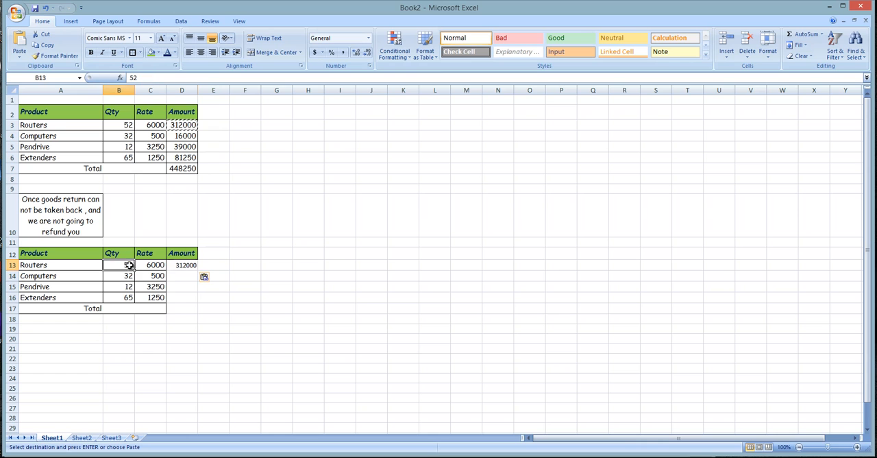
pyautogui.write('55')
pyautogui.press('Return')
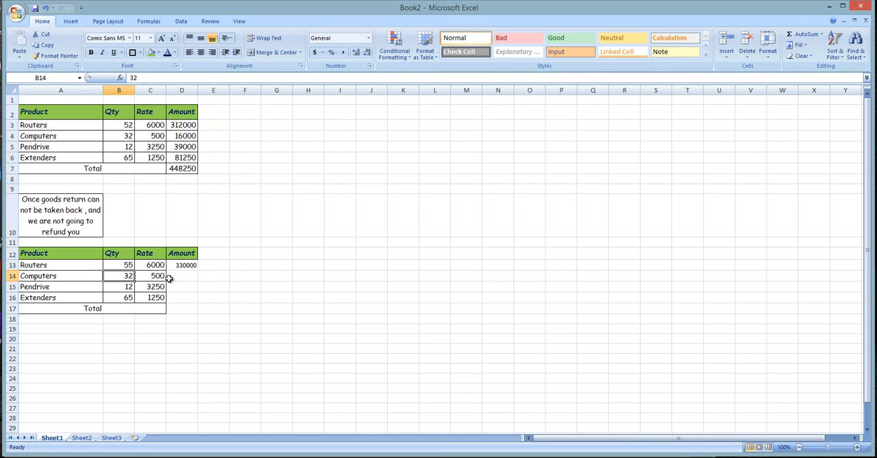
pyautogui.click(195, 266)
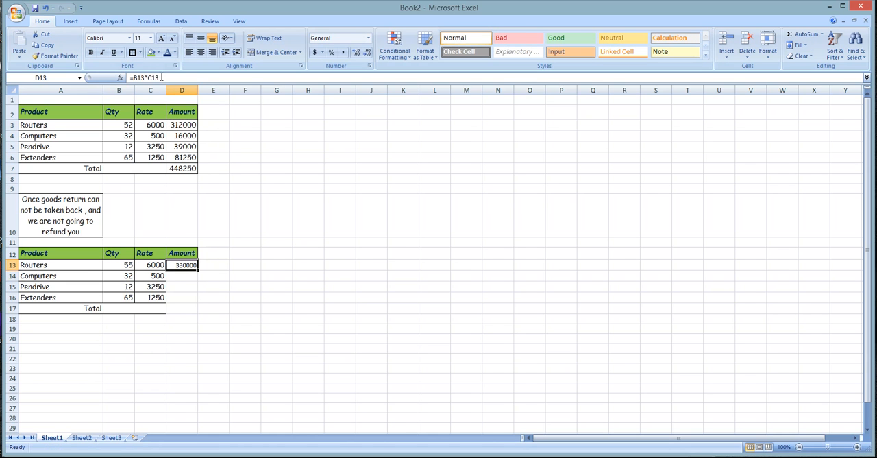
pyautogui.click(187, 130)
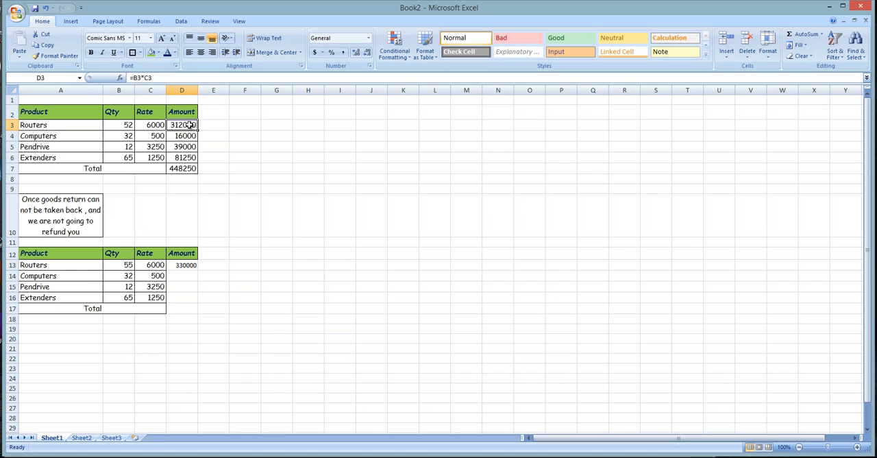
# - Fill the Amount formula from D13 down to D16 for the remaining products in the second table
pyautogui.click(210, 285)
pyautogui.click(172, 267)
pyautogui.click(200, 277)
pyautogui.click(194, 268)
pyautogui.click(199, 277)
pyautogui.click(195, 270)
pyautogui.moveTo(198, 272); pyautogui.dragTo(199, 306)
pyautogui.click(264, 319)
pyautogui.click(180, 277)
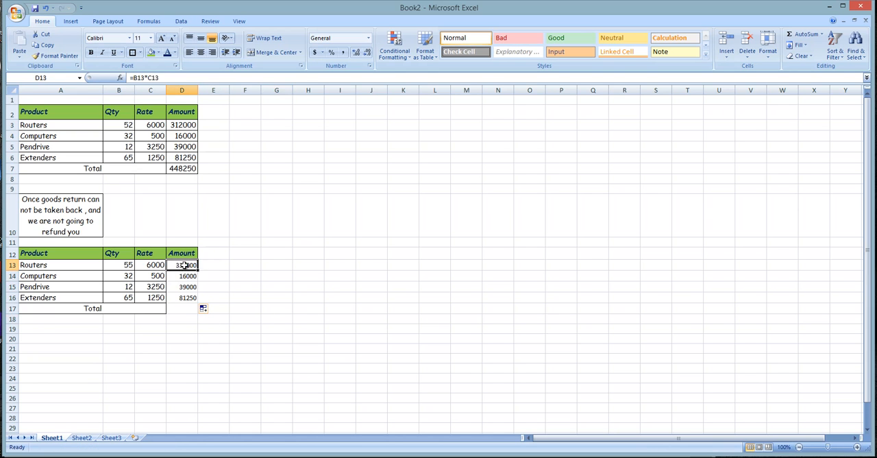
pyautogui.moveTo(185, 266); pyautogui.dragTo(187, 297)
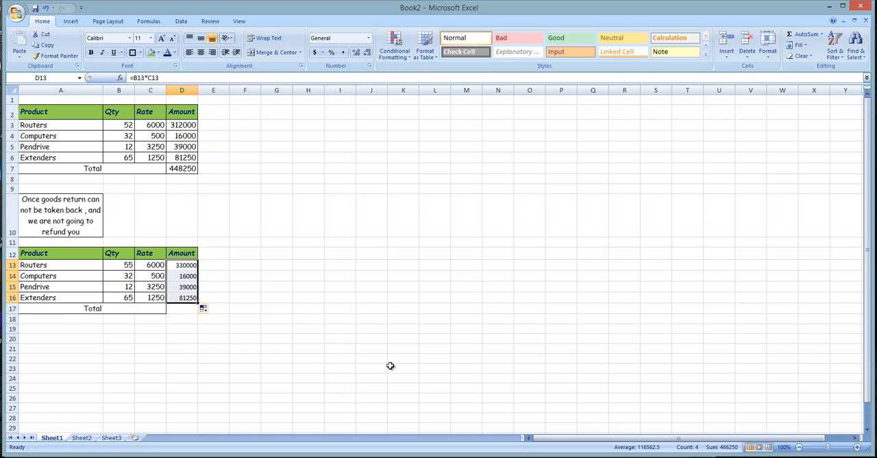
pyautogui.click(46, 277)
pyautogui.click(160, 287)
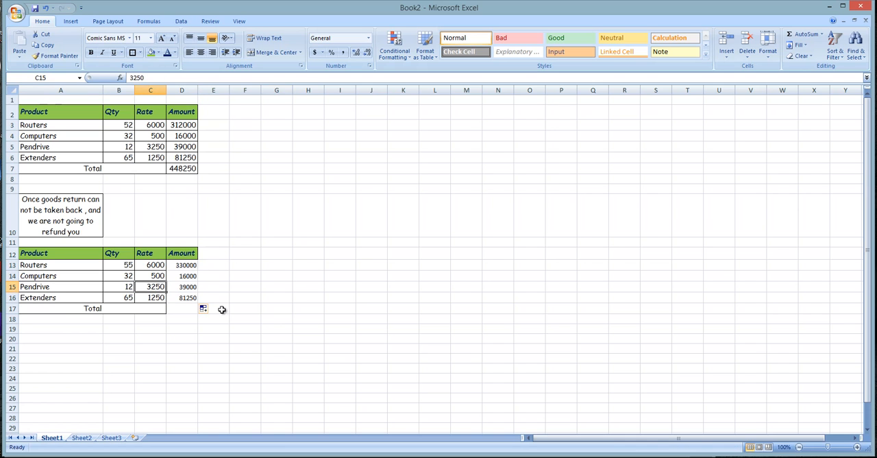
pyautogui.click(173, 205)
pyautogui.click(47, 57)
pyautogui.moveTo(183, 265); pyautogui.dragTo(185, 300)
pyautogui.click(19, 58)
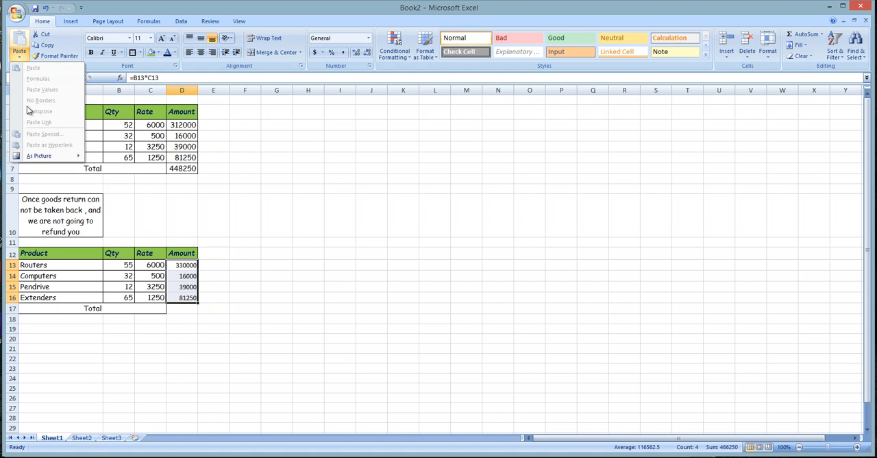
pyautogui.click(156, 278)
# - Copy the Routers rate in C13 and review the options in the Paste Special dialog without pasting anything
pyautogui.click(157, 264)
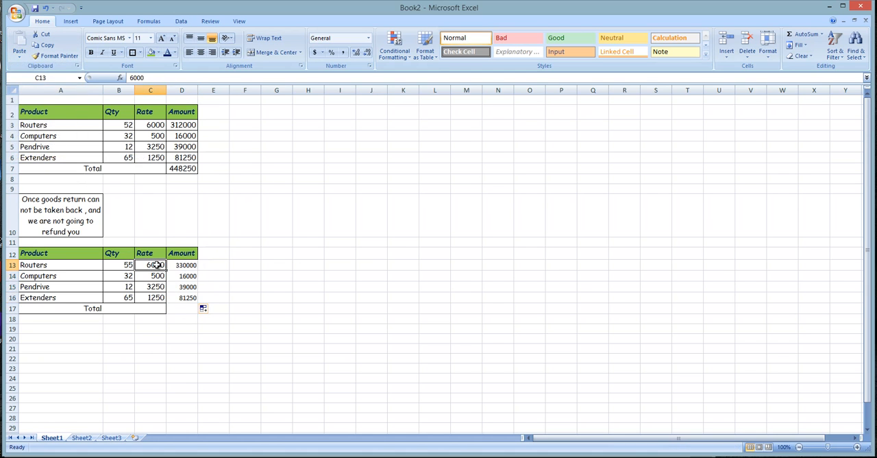
pyautogui.hotkey('ctrl', 'c')
pyautogui.click(20, 57)
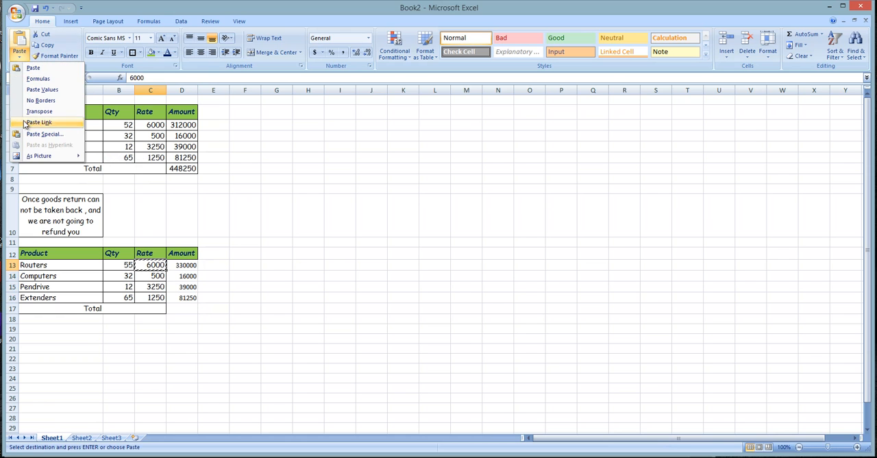
pyautogui.click(43, 134)
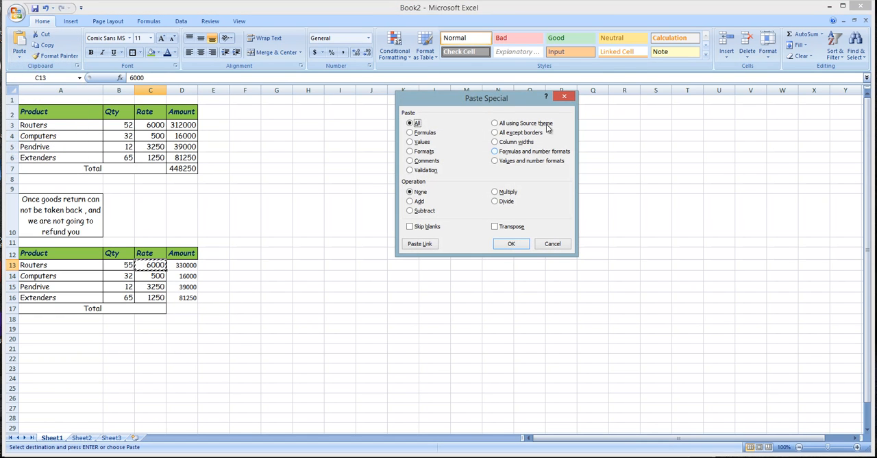
pyautogui.moveTo(492, 101); pyautogui.dragTo(458, 120)
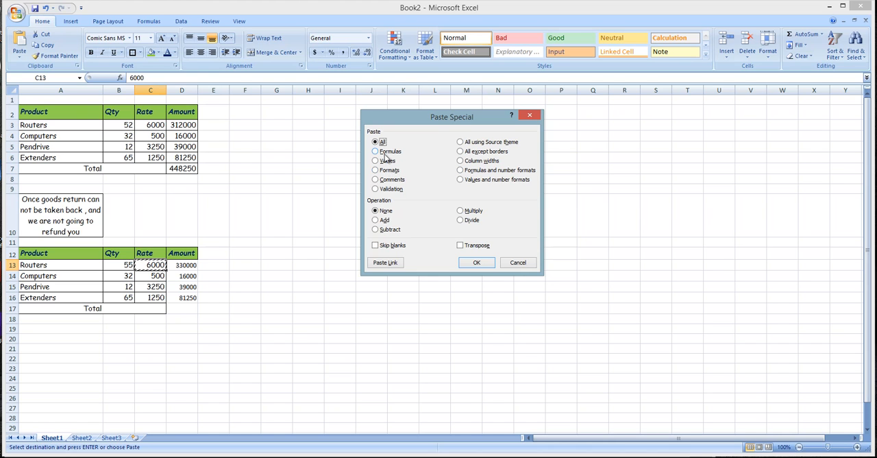
pyautogui.click(512, 267)
pyautogui.click(236, 338)
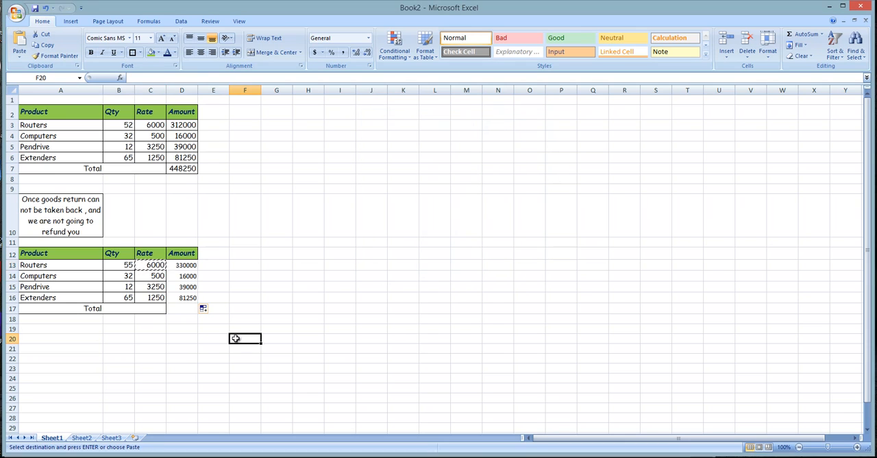
pyautogui.press('Escape')
pyautogui.click(106, 316)
pyautogui.click(46, 256)
pyautogui.moveTo(52, 118); pyautogui.dragTo(182, 170)
pyautogui.click(335, 324)
pyautogui.click(288, 252)
pyautogui.click(304, 243)
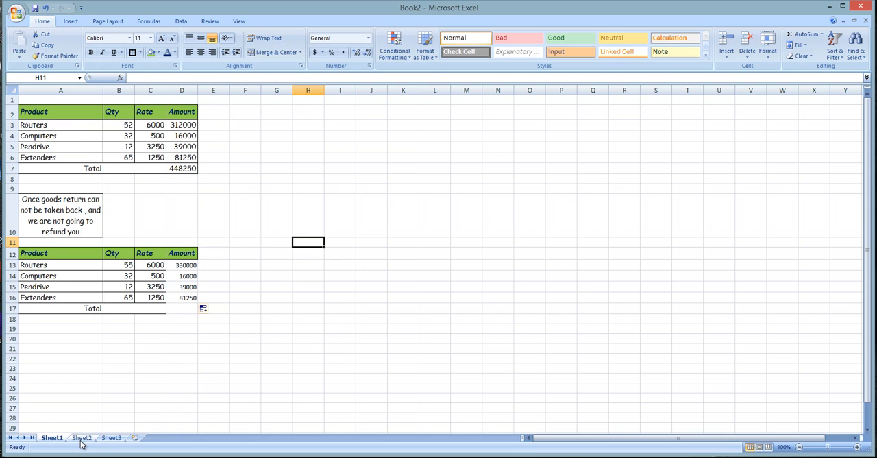
pyautogui.click(78, 126)
# - Copy the original product table A2:D7 and paste only its formats at A1 of Sheet2, keeping column D's width
pyautogui.moveTo(44, 108); pyautogui.dragTo(185, 172)
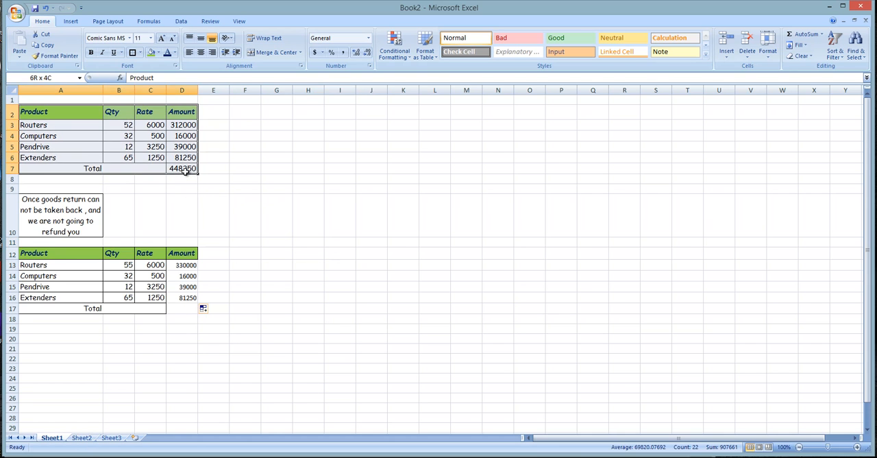
pyautogui.hotkey('ctrl', 'c')
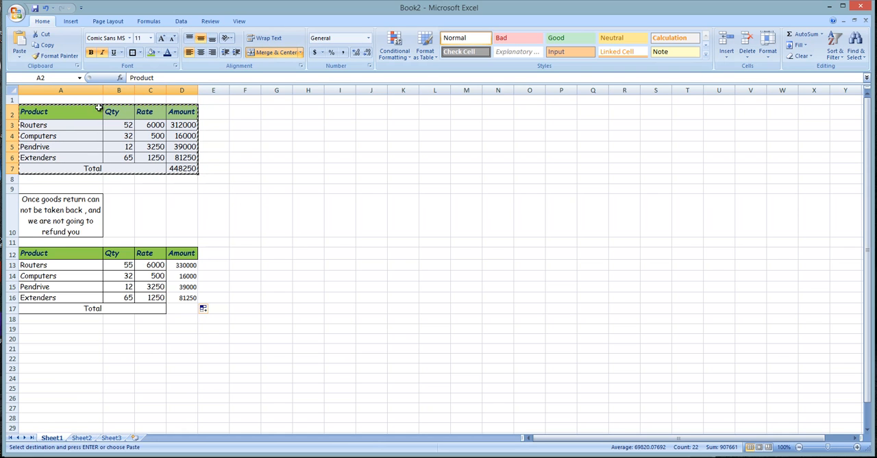
pyautogui.click(81, 437)
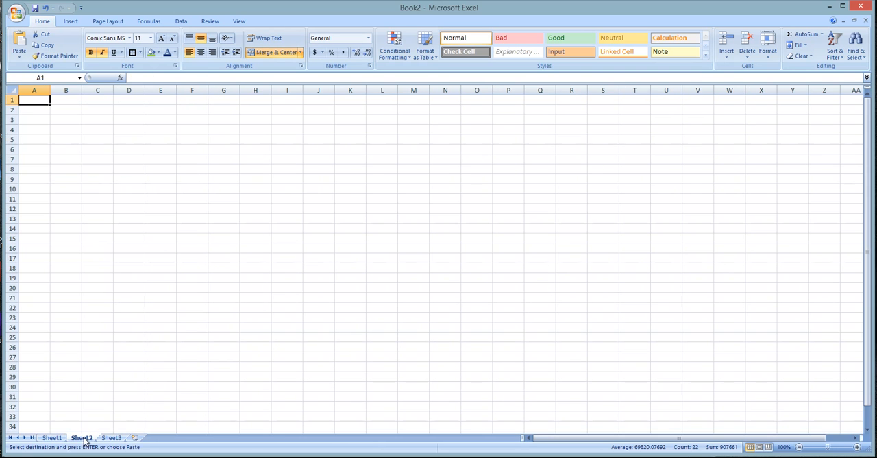
pyautogui.click(19, 58)
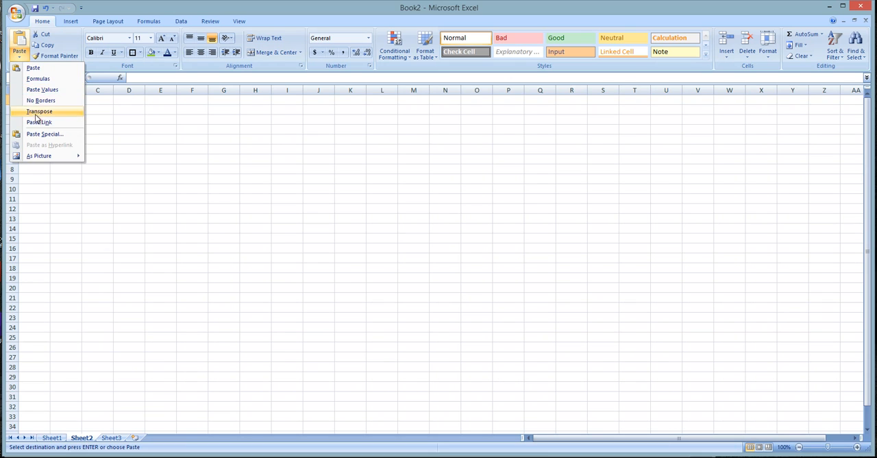
pyautogui.click(57, 135)
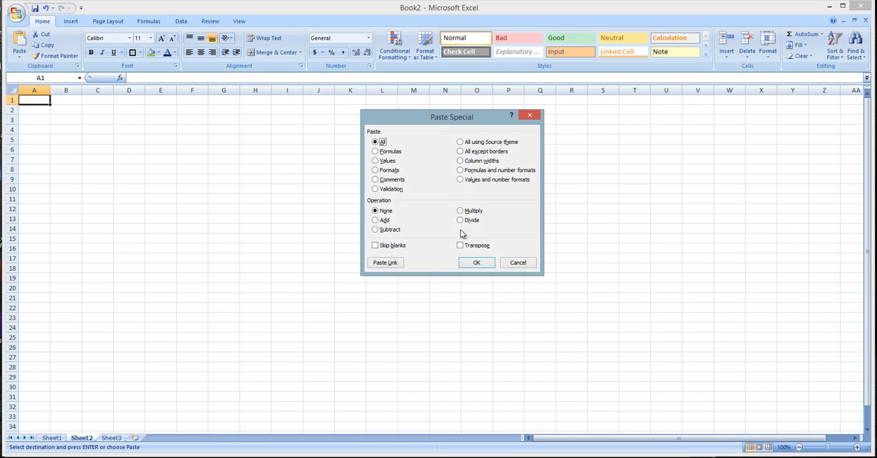
pyautogui.click(390, 169)
pyautogui.click(472, 265)
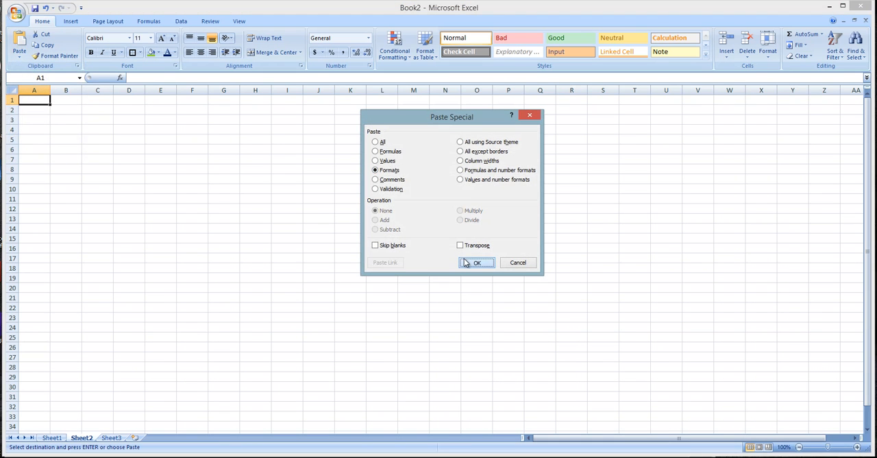
pyautogui.click(170, 275)
pyautogui.moveTo(144, 90); pyautogui.dragTo(266, 95)
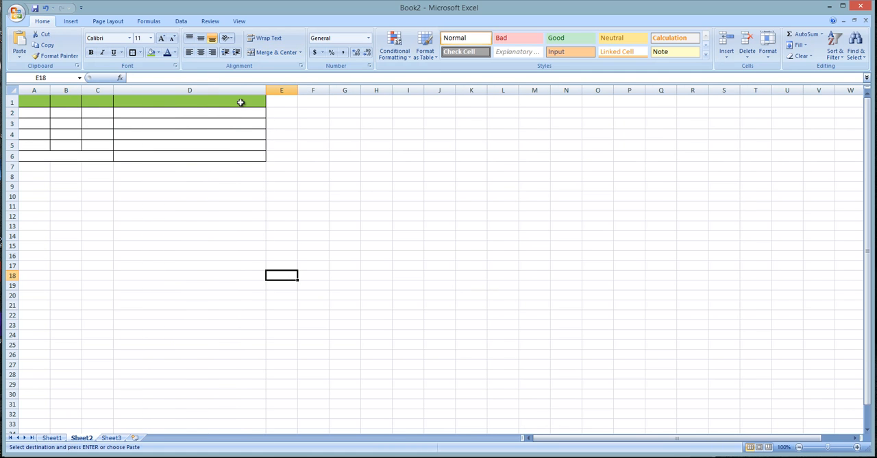
pyautogui.hotkey('ctrl', 'z')
# - Enter the headers Naeme, Age and Status in cells A1 to C1 of the formatted table
pyautogui.click(39, 101)
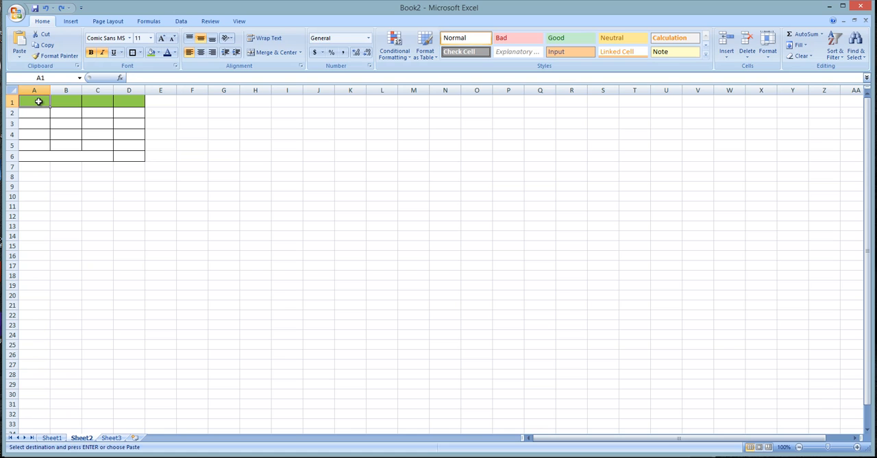
pyautogui.write('Naem')
pyautogui.press('Tab')
pyautogui.write('Ag')
pyautogui.press('Tab')
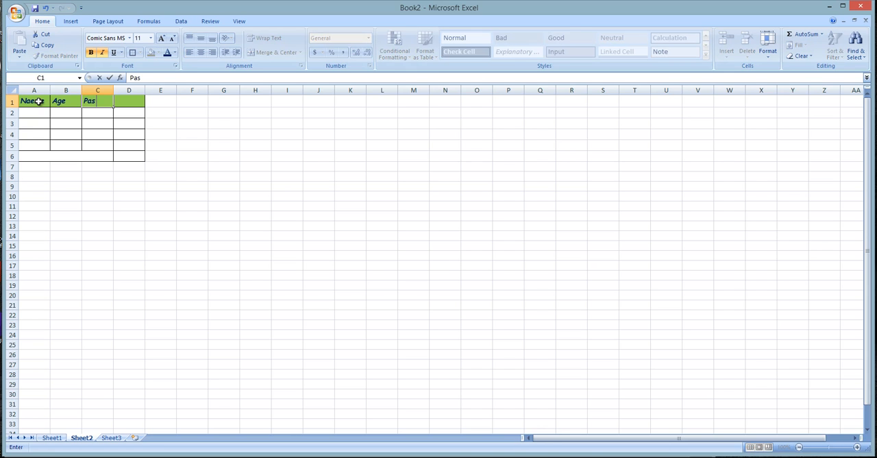
pyautogui.press('BackSpace')
pyautogui.press('BackSpace')
pyautogui.press('BackSpace')
pyautogui.write('Status')
pyautogui.press('Return')
# - Enter the header Contribution in D1 and autofit column D to its text
pyautogui.click(39, 101)
pyautogui.press('Right')
pyautogui.press('Right')
pyautogui.press('Right')
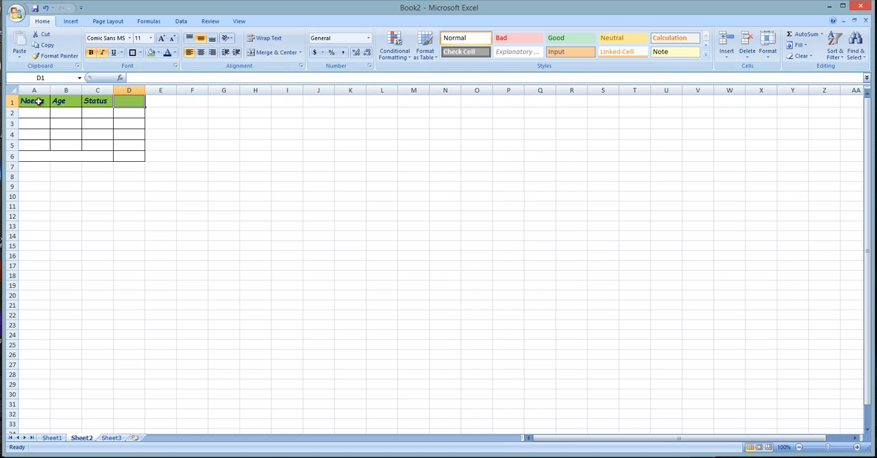
pyautogui.write('Contribution')
pyautogui.press('Return')
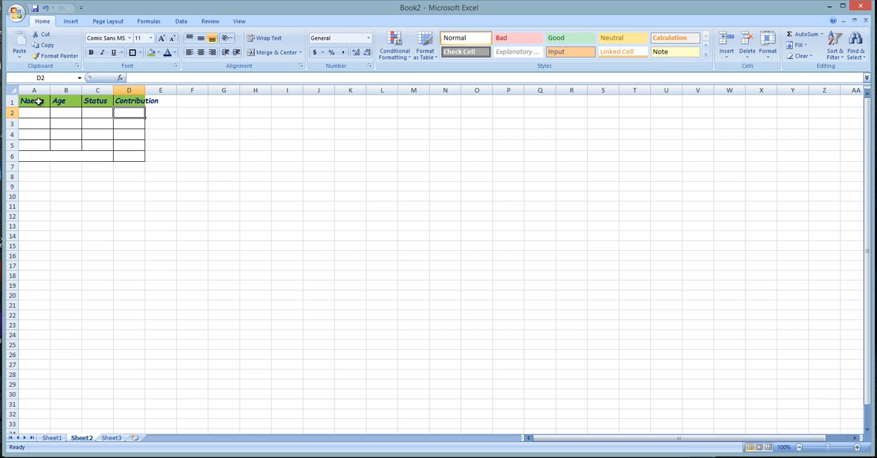
pyautogui.doubleClick(148, 88)
pyautogui.click(152, 100)
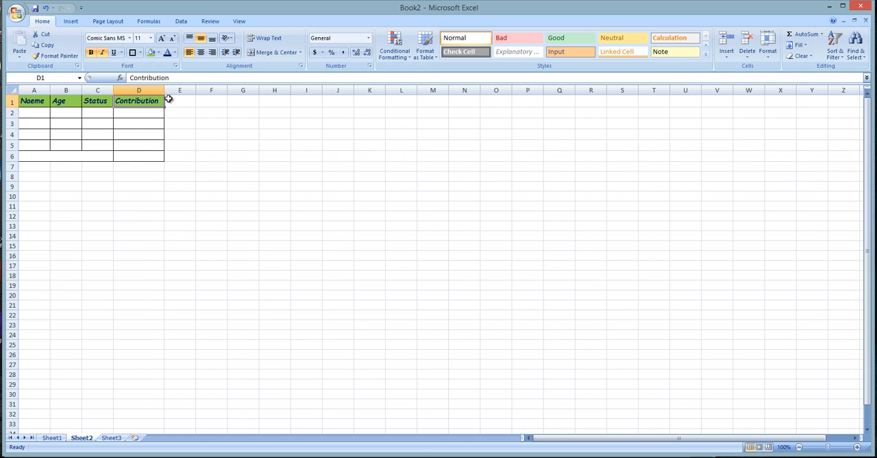
# - Correct the spelling of the header in A1 to Name
pyautogui.click(127, 167)
pyautogui.click(37, 114)
pyautogui.click(166, 145)
pyautogui.click(38, 113)
pyautogui.doubleClick(33, 102)
pyautogui.press('BackSpace')
pyautogui.press('Return')
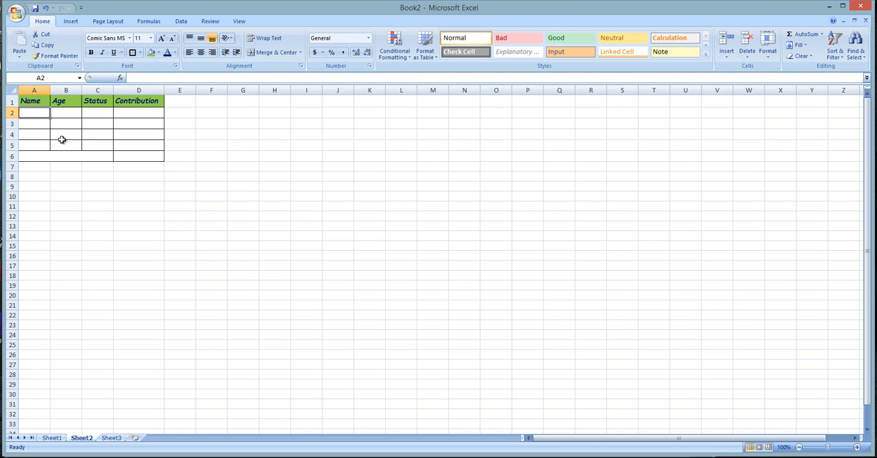
# - Enter four people's first names in the Name column, one per cell from A2 to A5
pyautogui.write('John')
pyautogui.press('Return')
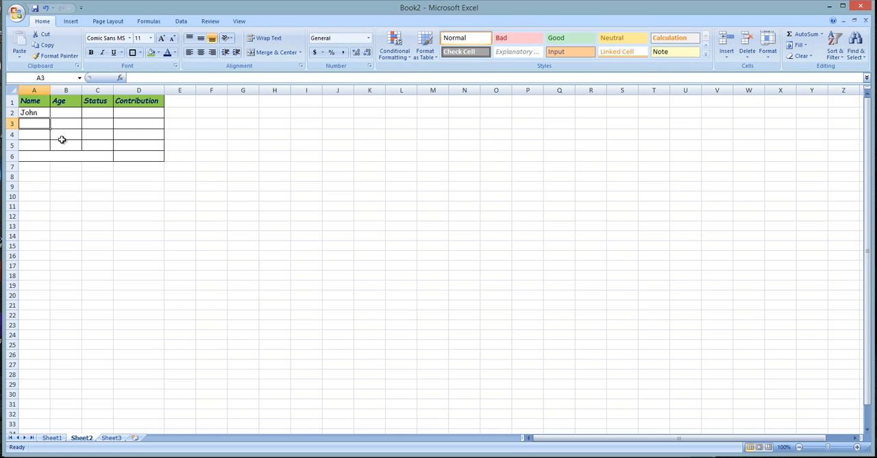
pyautogui.write('A')
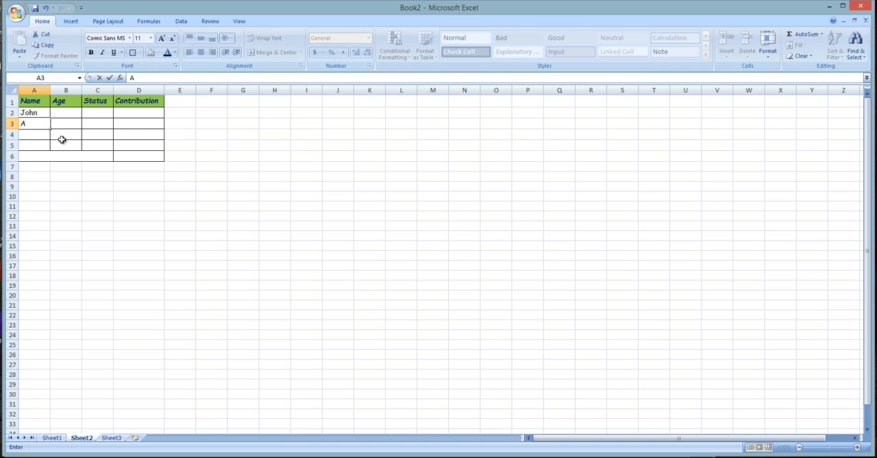
pyautogui.write('rnold')
pyautogui.press('Return')
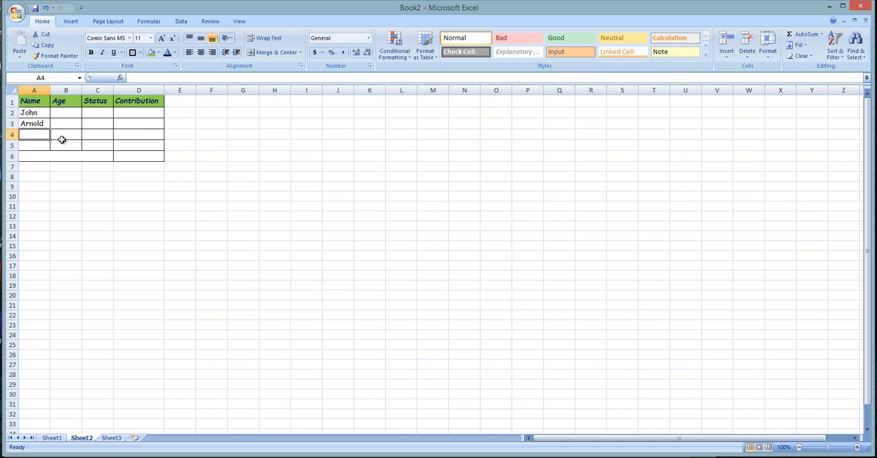
pyautogui.write('steave')
pyautogui.press('Return')
pyautogui.write('mike')
pyautogui.press('Return')
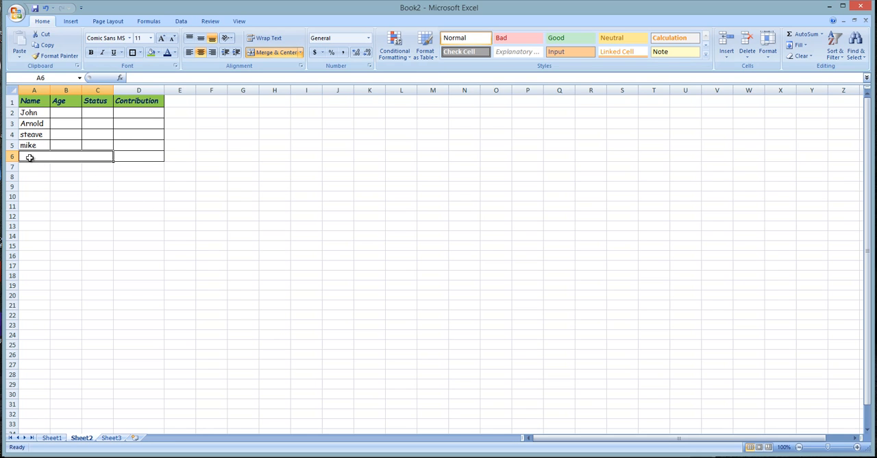
# - Insert six sheet rows at rows 6 to 11 below the last name, then undo the insertion
pyautogui.moveTo(12, 155); pyautogui.dragTo(12, 210)
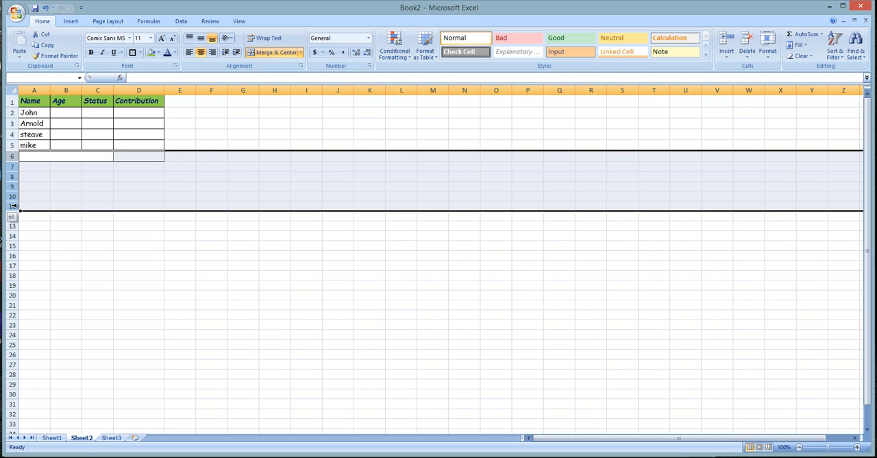
pyautogui.click(726, 54)
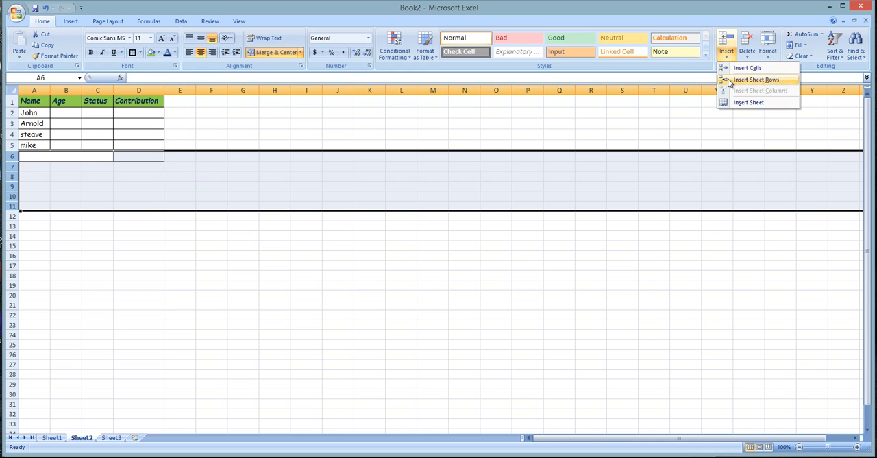
pyautogui.click(727, 79)
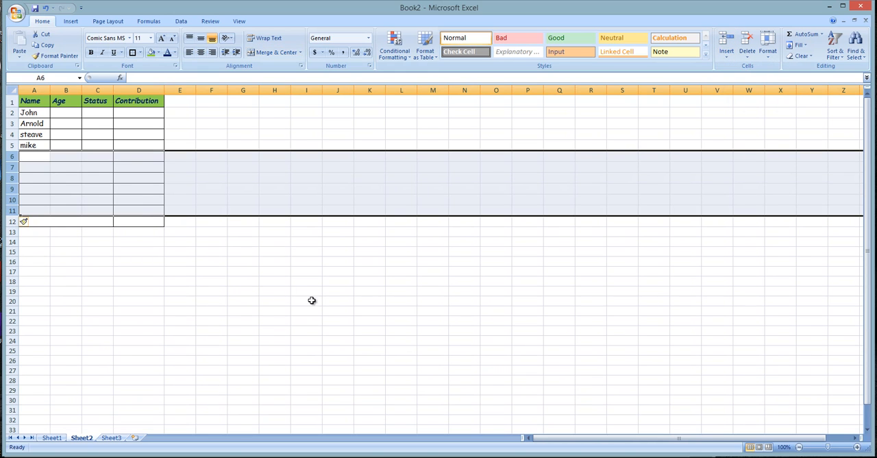
pyautogui.click(212, 270)
pyautogui.moveTo(34, 156); pyautogui.dragTo(182, 211)
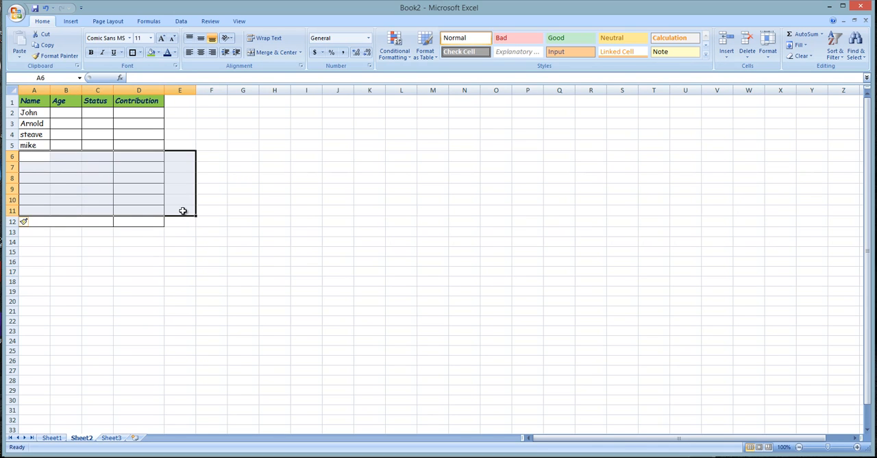
pyautogui.hotkey('ctrl', 'z')
# - Insert five sheet rows at rows 6 to 10, above the table's merged last row
pyautogui.click(151, 163)
pyautogui.click(13, 156)
pyautogui.moveTo(13, 156); pyautogui.dragTo(8, 196)
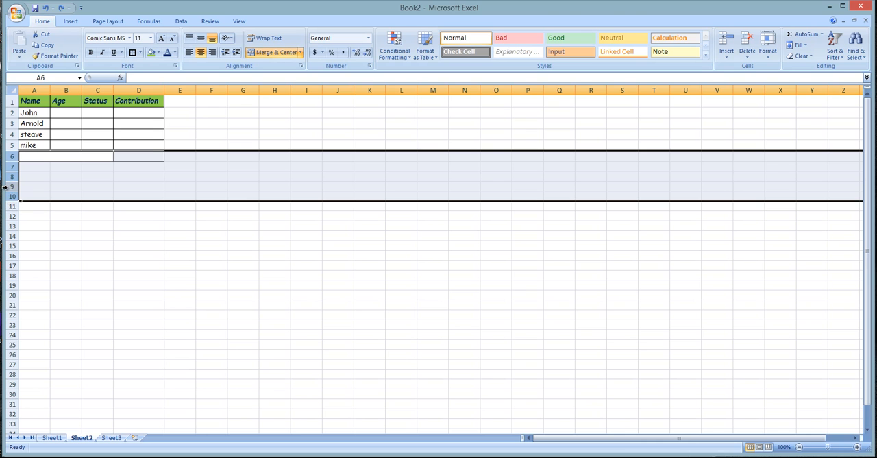
pyautogui.hotkey('ctrl', 'shift', '+')
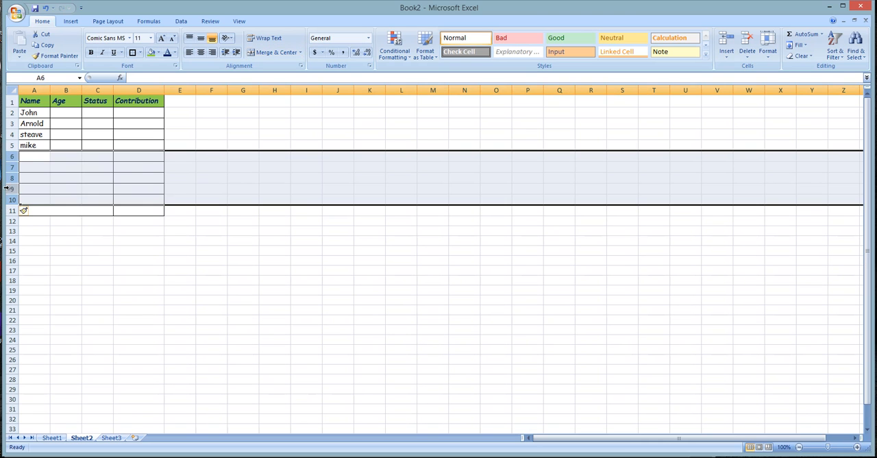
pyautogui.click(69, 241)
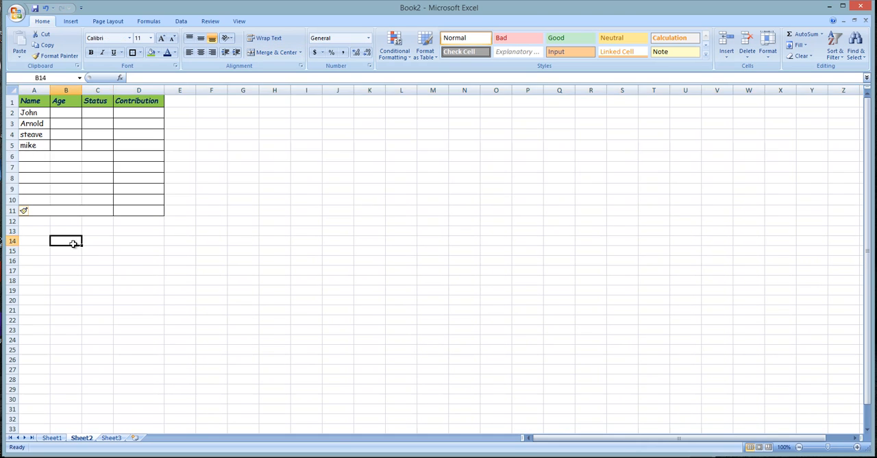
pyautogui.moveTo(35, 156); pyautogui.dragTo(161, 201)
pyautogui.click(171, 243)
pyautogui.click(37, 165)
pyautogui.click(38, 158)
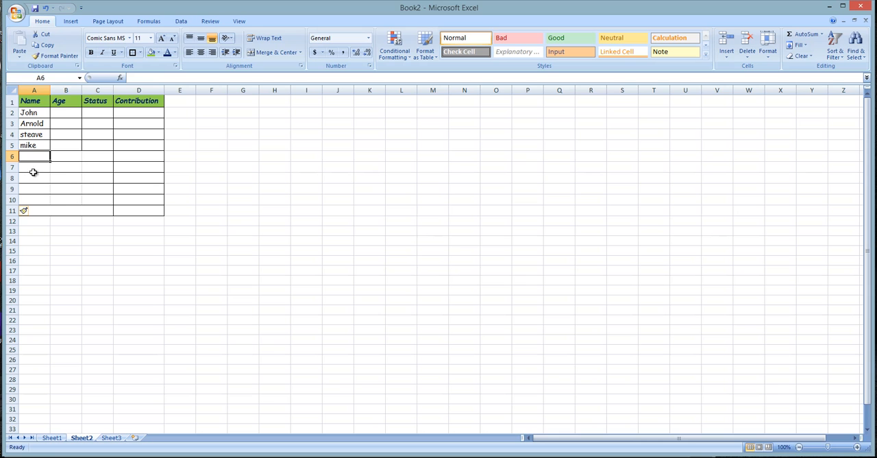
# - Insert cells at the merged A11:C11 in the table's last row, shifting the existing cells down
pyautogui.click(70, 209)
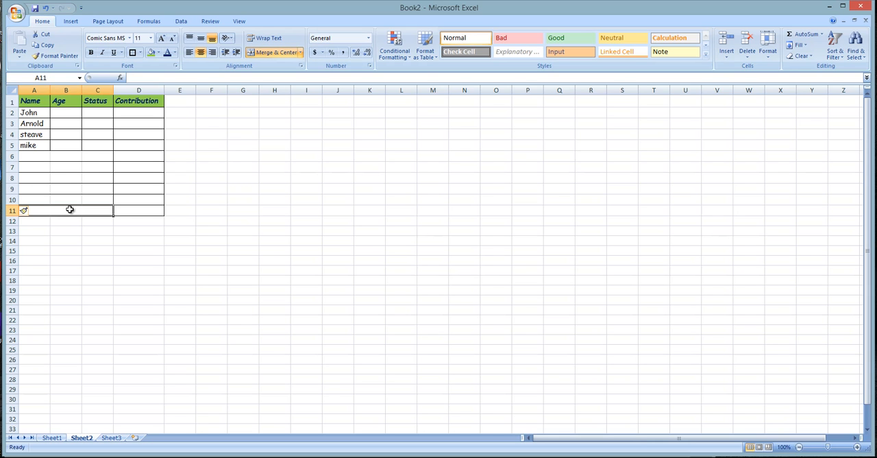
pyautogui.click(727, 55)
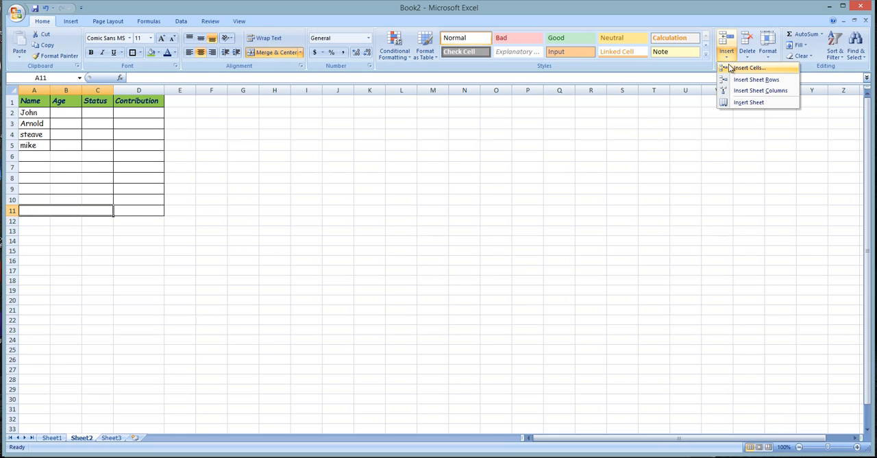
pyautogui.click(731, 71)
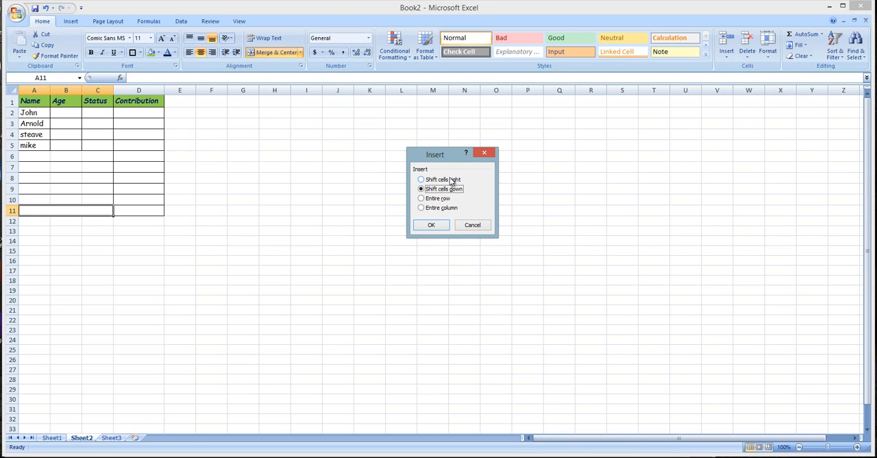
pyautogui.click(434, 225)
pyautogui.click(138, 320)
pyautogui.click(33, 209)
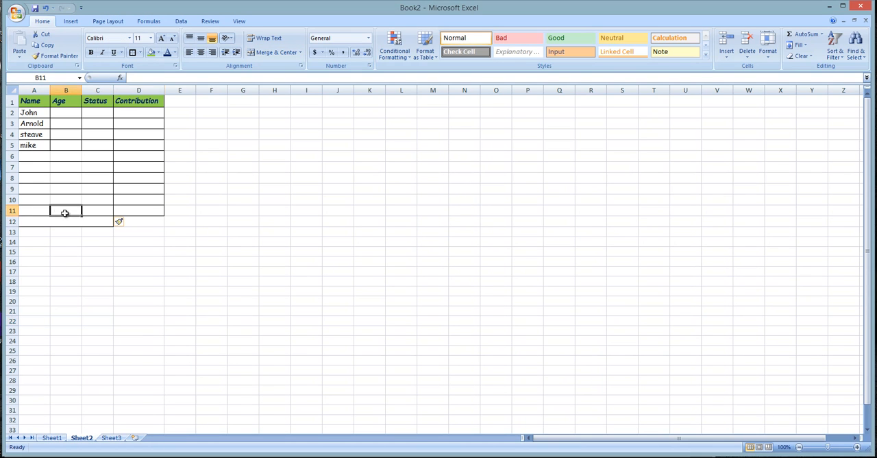
pyautogui.click(107, 209)
pyautogui.click(36, 225)
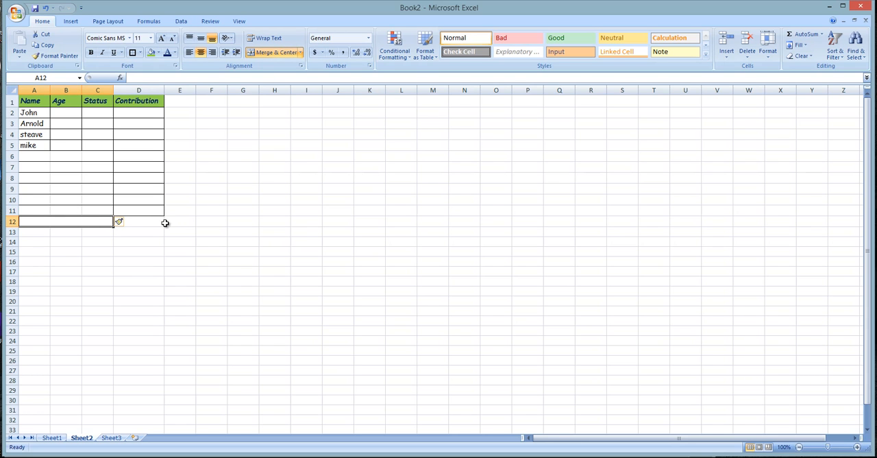
pyautogui.click(33, 209)
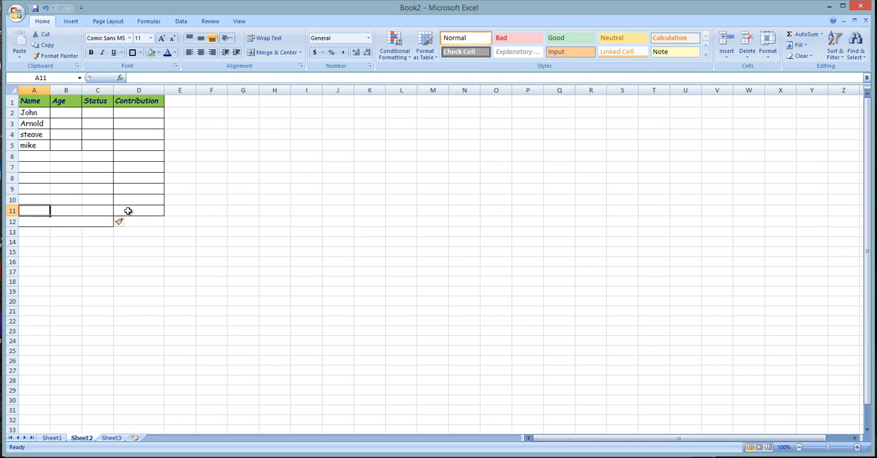
pyautogui.click(53, 231)
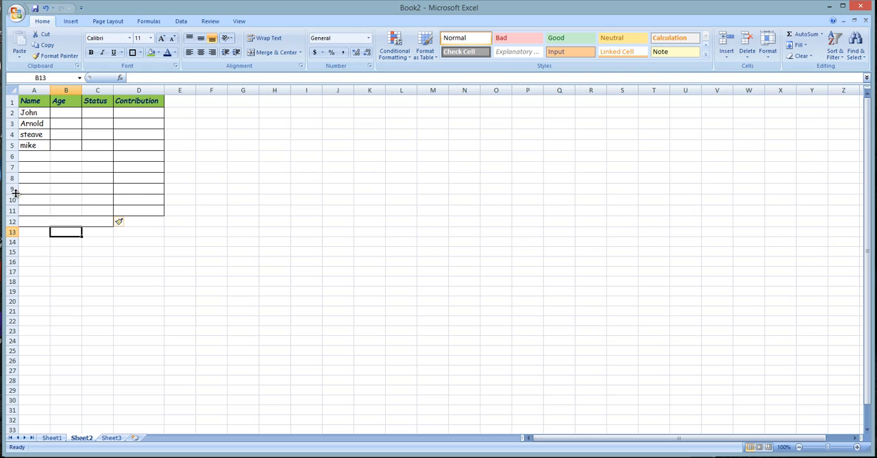
pyautogui.moveTo(11, 187); pyautogui.dragTo(11, 210)
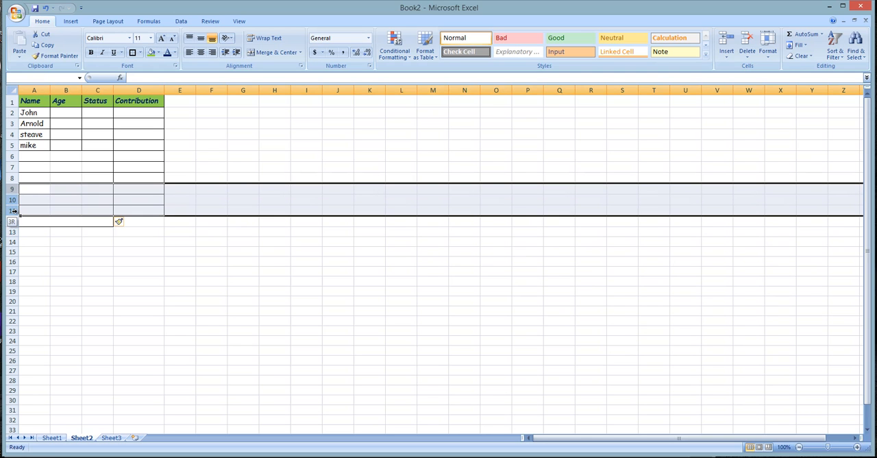
pyautogui.click(733, 56)
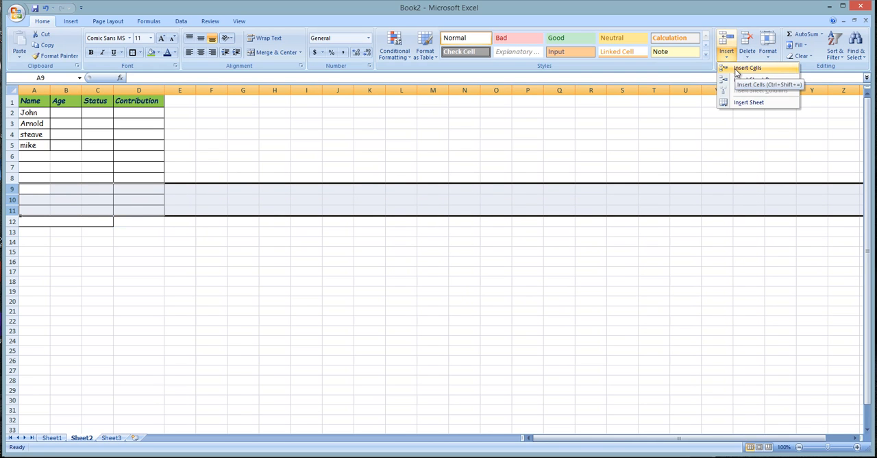
pyautogui.click(742, 83)
pyautogui.click(158, 231)
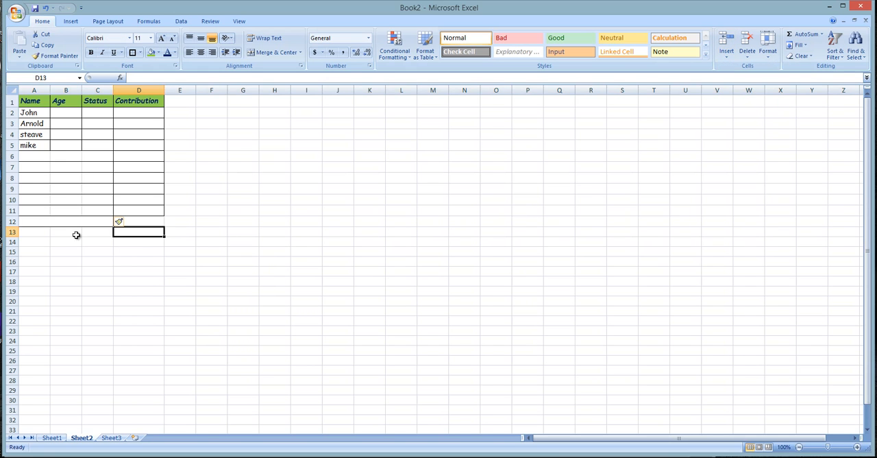
pyautogui.click(39, 202)
pyautogui.click(43, 210)
pyautogui.click(65, 210)
pyautogui.click(98, 211)
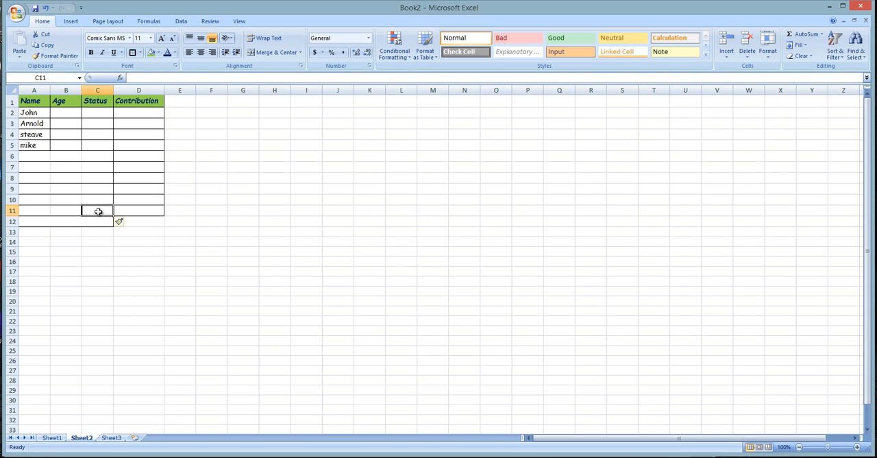
pyautogui.click(161, 212)
pyautogui.click(60, 188)
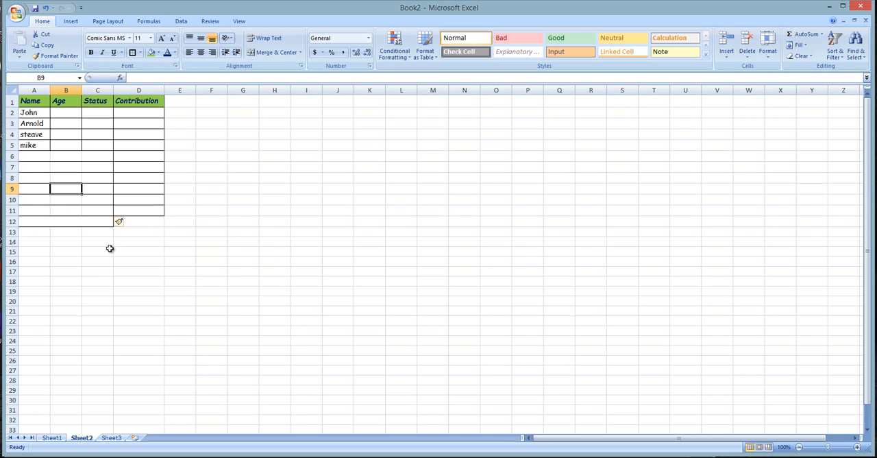
pyautogui.click(58, 201)
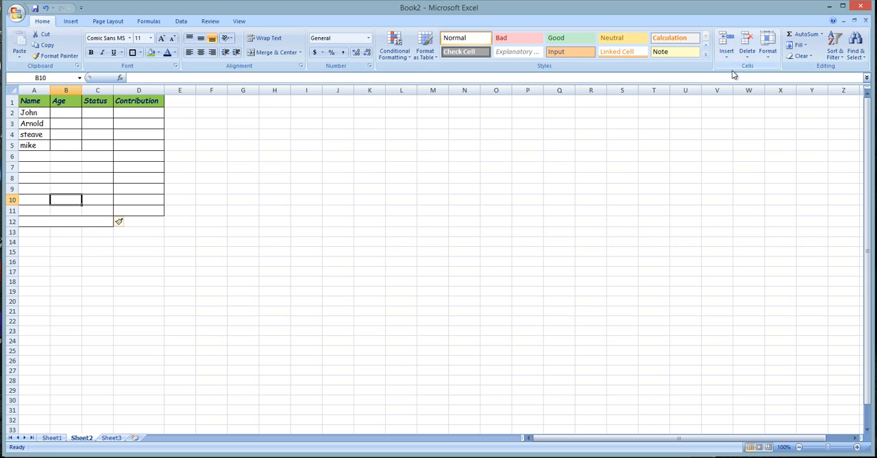
pyautogui.click(71, 22)
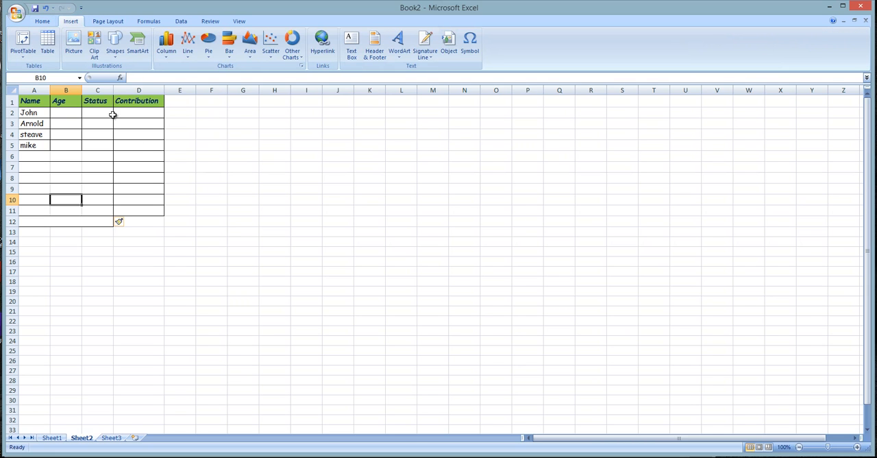
pyautogui.click(42, 21)
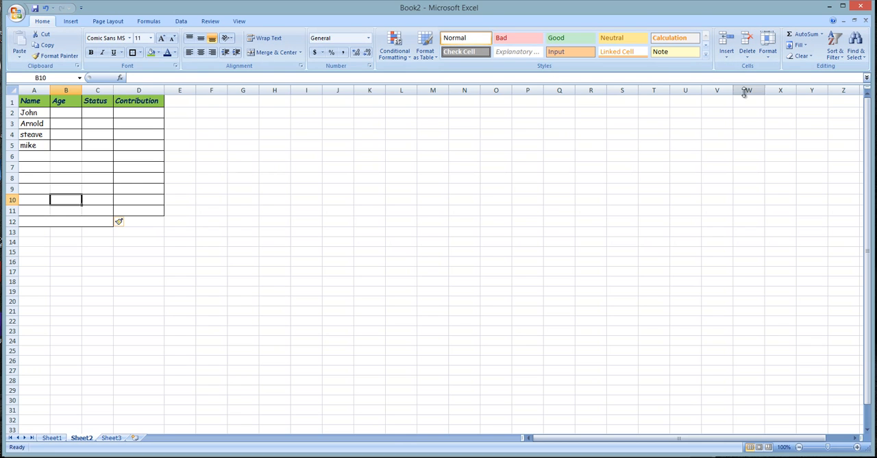
pyautogui.click(72, 21)
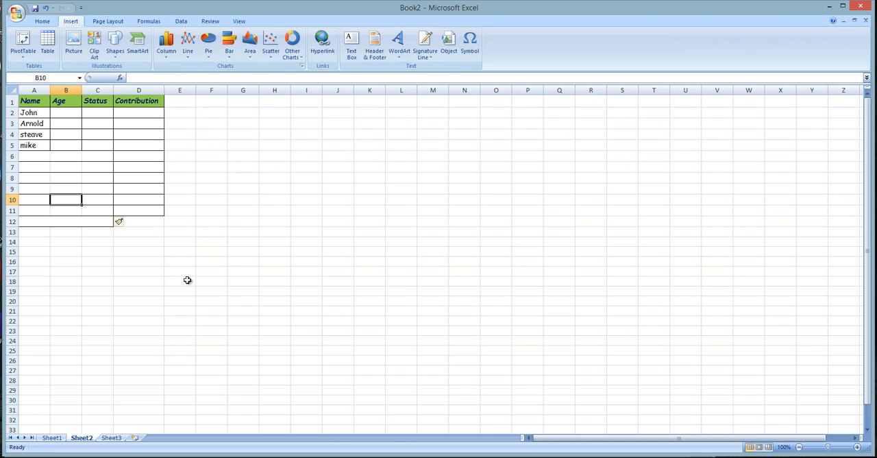
pyautogui.click(120, 272)
pyautogui.moveTo(59, 225); pyautogui.dragTo(139, 231)
pyautogui.click(86, 220)
pyautogui.click(147, 222)
pyautogui.click(63, 221)
pyautogui.click(42, 158)
pyautogui.click(33, 218)
pyautogui.click(88, 247)
pyautogui.click(163, 213)
pyautogui.click(59, 219)
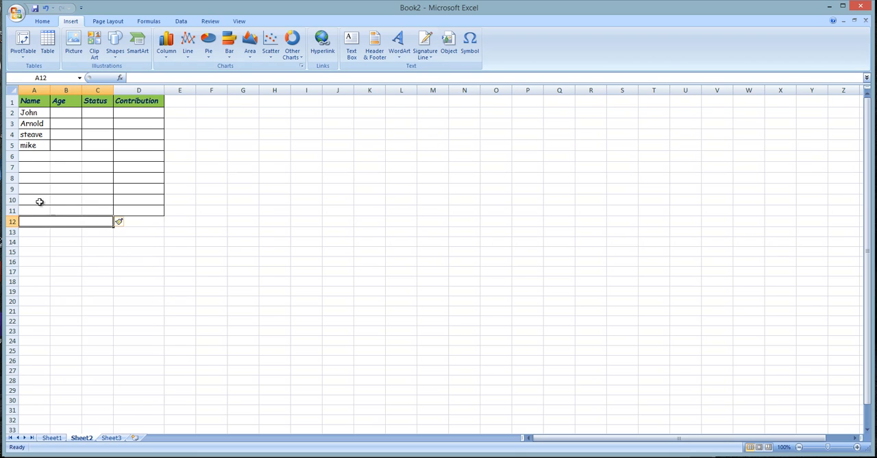
# - Delete the inserted cells A11:C11, shifting the cells below them up
pyautogui.moveTo(37, 215); pyautogui.dragTo(85, 211)
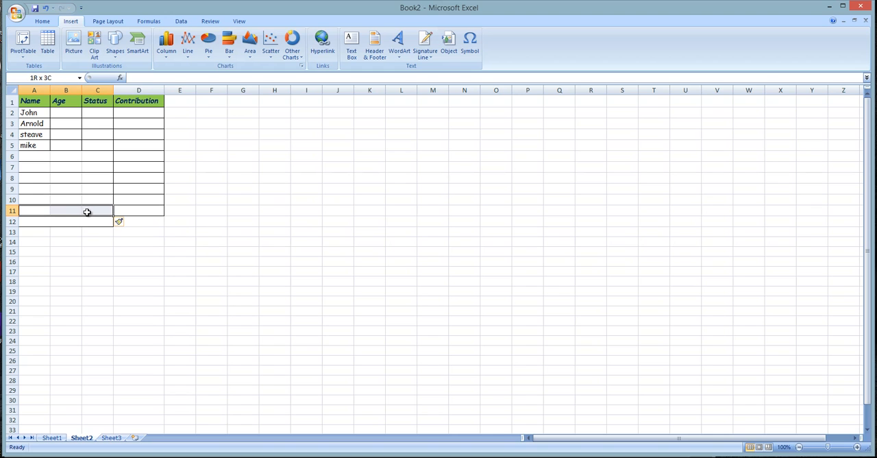
pyautogui.click(40, 22)
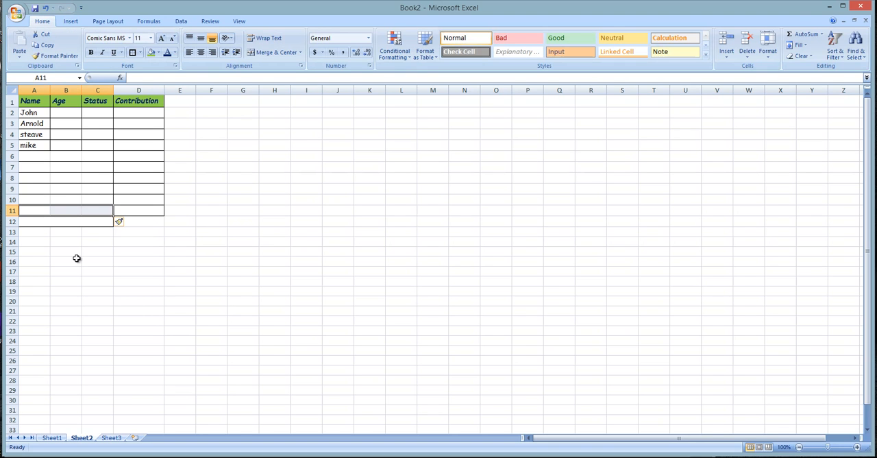
pyautogui.hotkey('ctrl', '-')
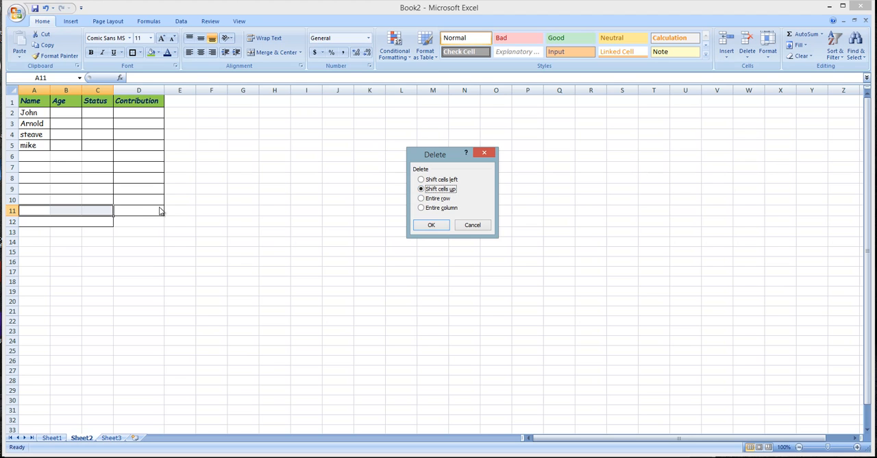
pyautogui.click(442, 226)
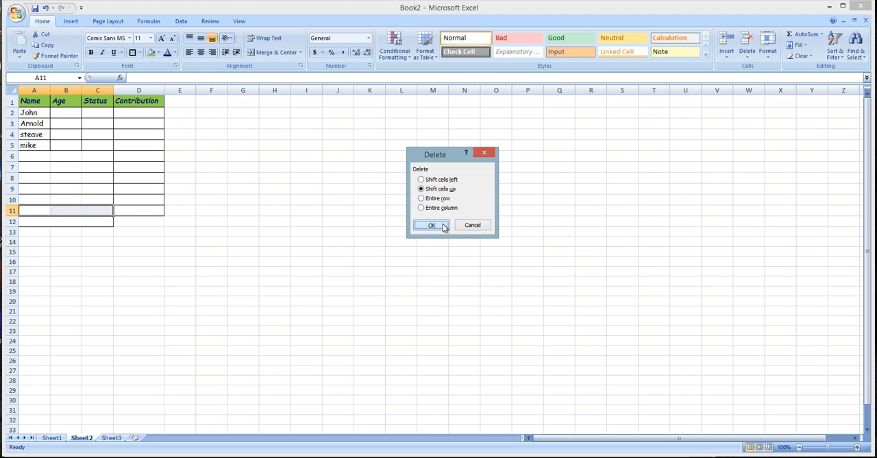
pyautogui.click(209, 299)
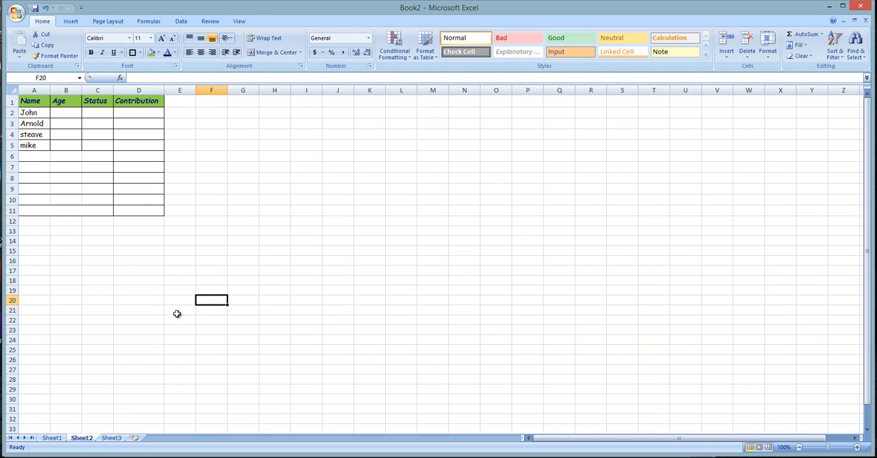
pyautogui.click(44, 211)
pyautogui.click(206, 270)
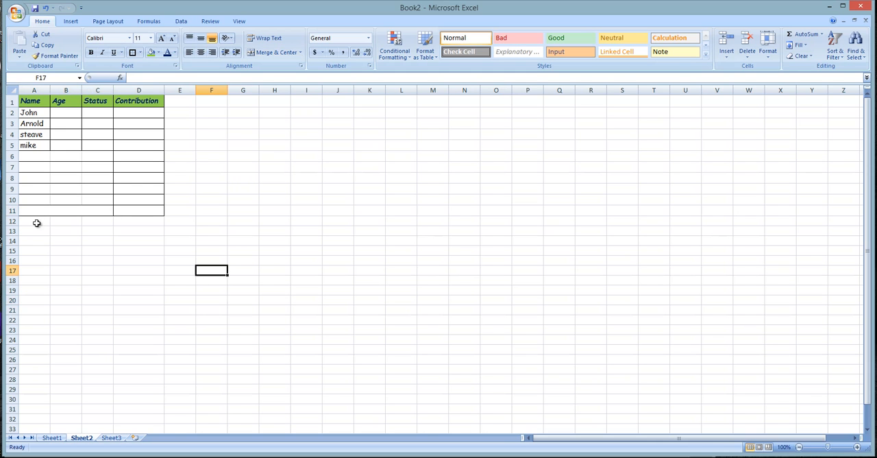
pyautogui.click(47, 214)
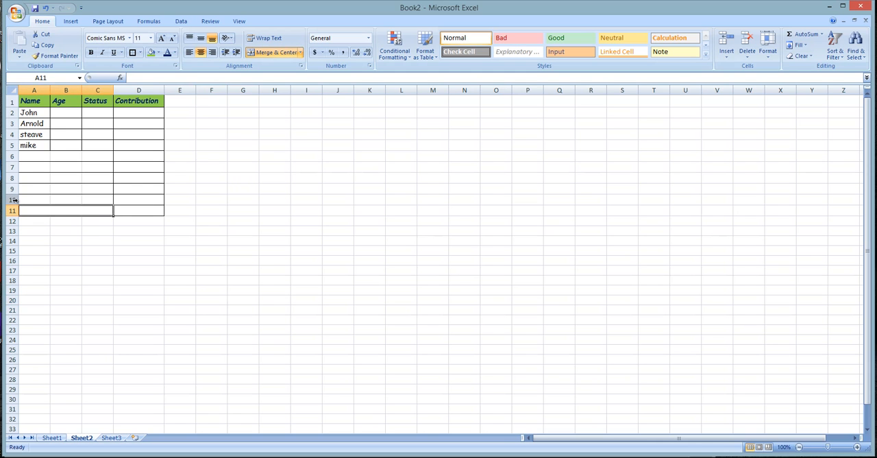
# - Enter two more people's first names in the Name column, in cells A6 and A7
pyautogui.click(30, 156)
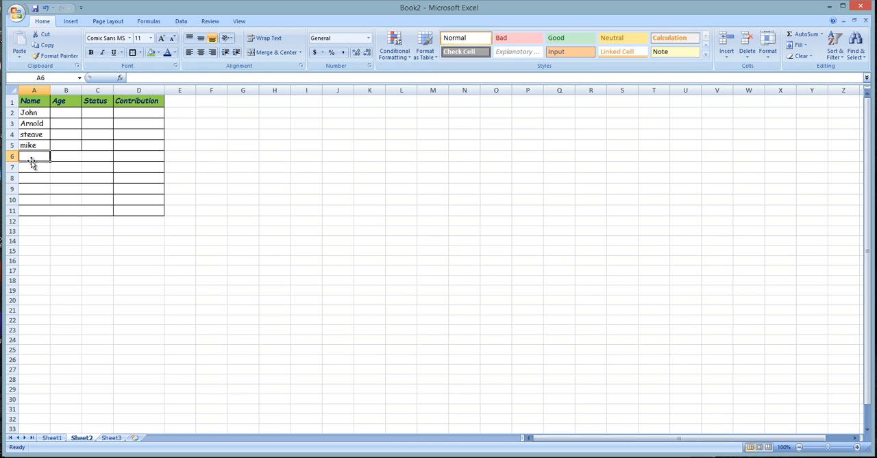
pyautogui.write('Ki')
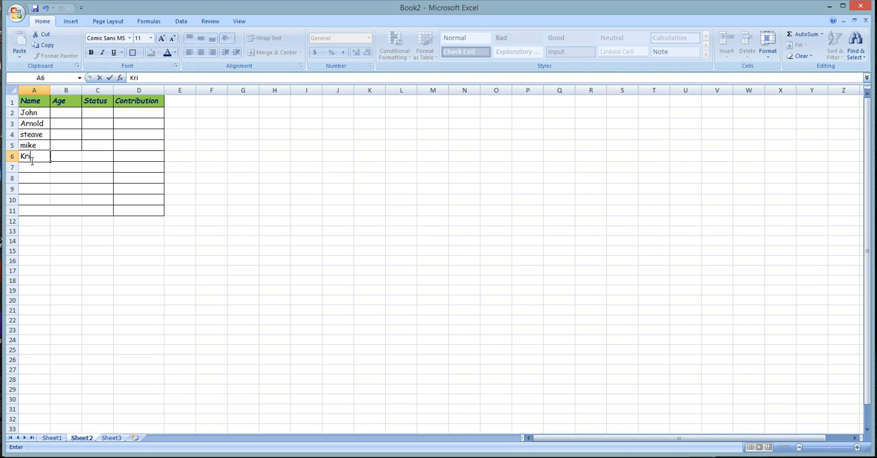
pyautogui.press('Return')
pyautogui.write('ro')
pyautogui.press('BackSpace')
pyautogui.press('BackSpace')
pyautogui.write('Je')
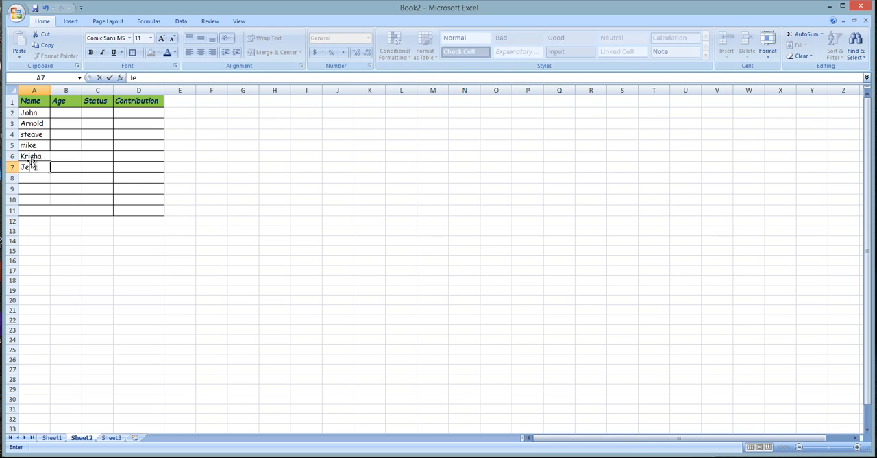
pyautogui.write('nil')
pyautogui.press('Return')
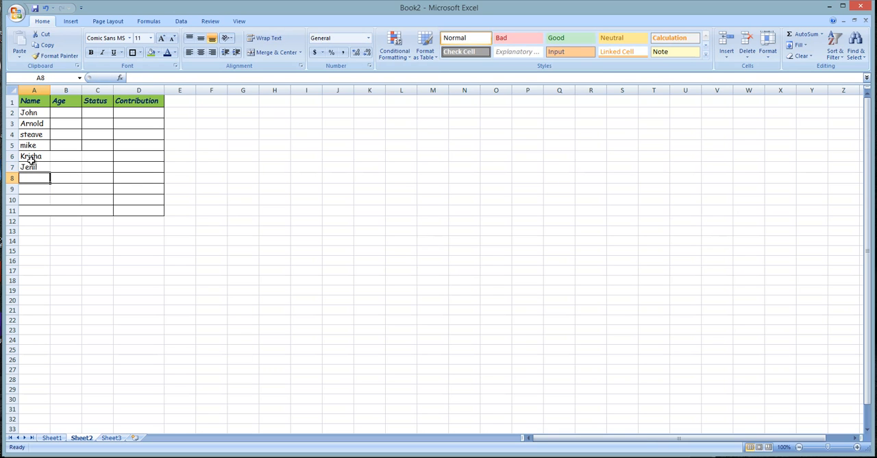
# - Continue the Name column with two further first names in cells A8 and A9
pyautogui.write('Ma')
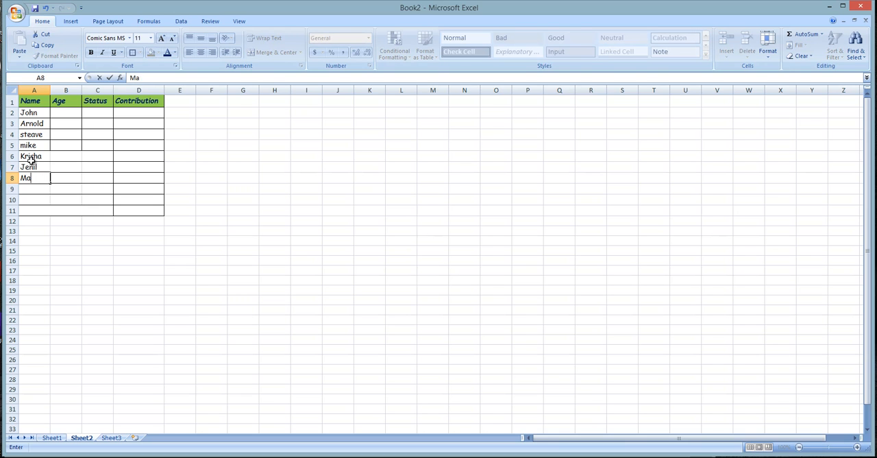
pyautogui.write('Michele')
pyautogui.press('Return')
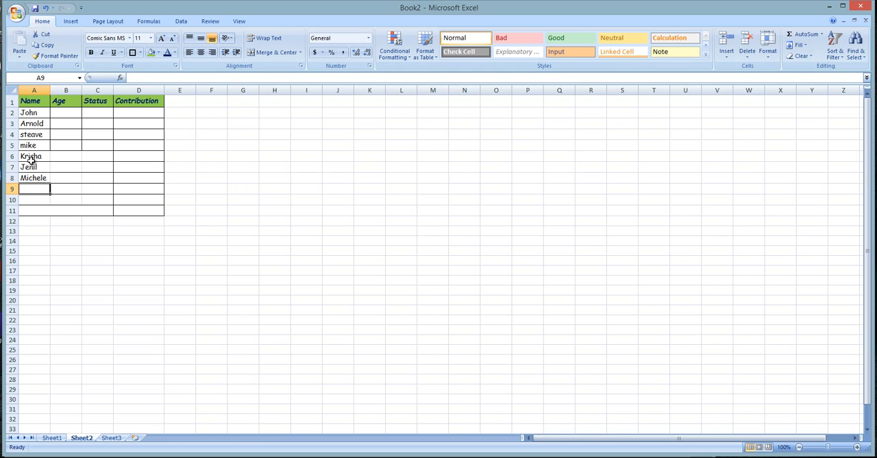
pyautogui.write('M')
pyautogui.write('a')
pyautogui.press('BackSpace')
pyautogui.press('BackSpace')
pyautogui.write('Rita')
pyautogui.press('Return')
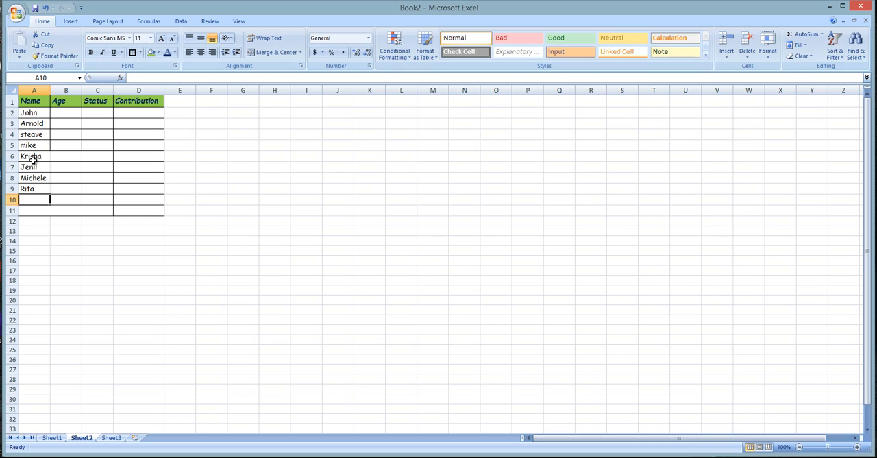
# - Delete the empty sheet row 10 below the last name in the table
pyautogui.click(182, 230)
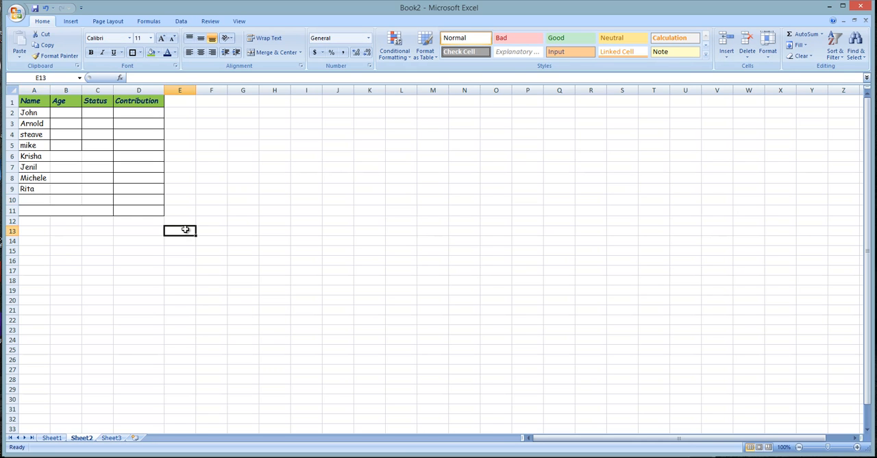
pyautogui.click(35, 203)
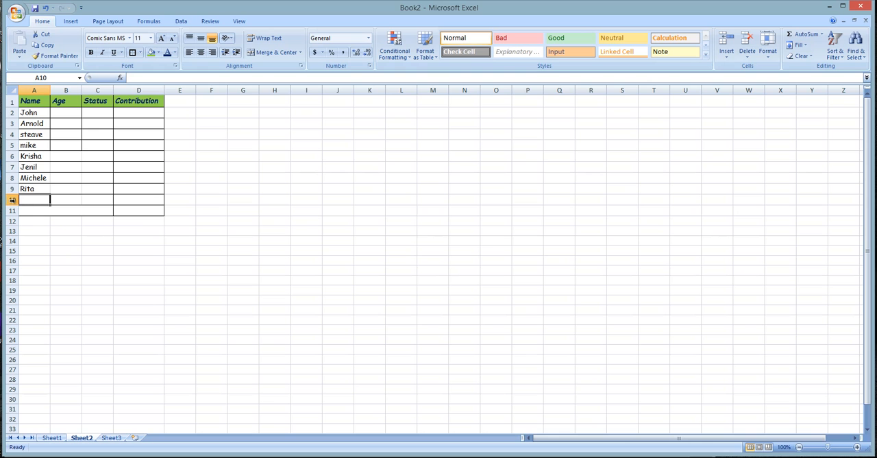
pyautogui.click(13, 199)
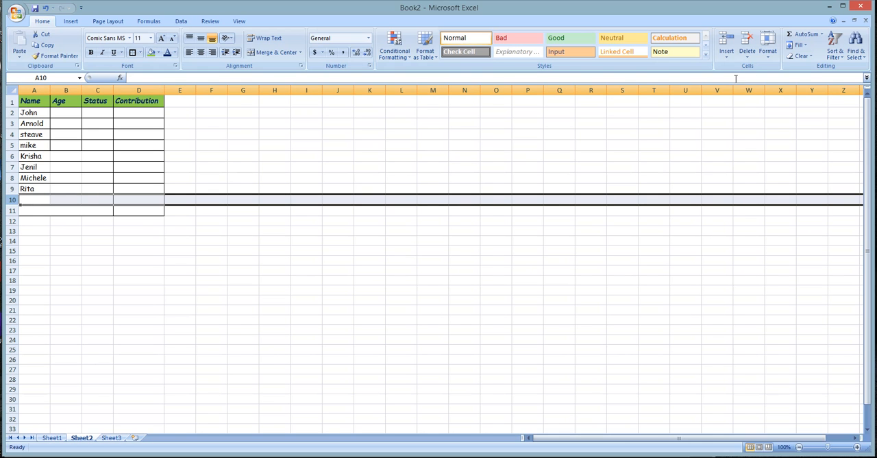
pyautogui.click(753, 60)
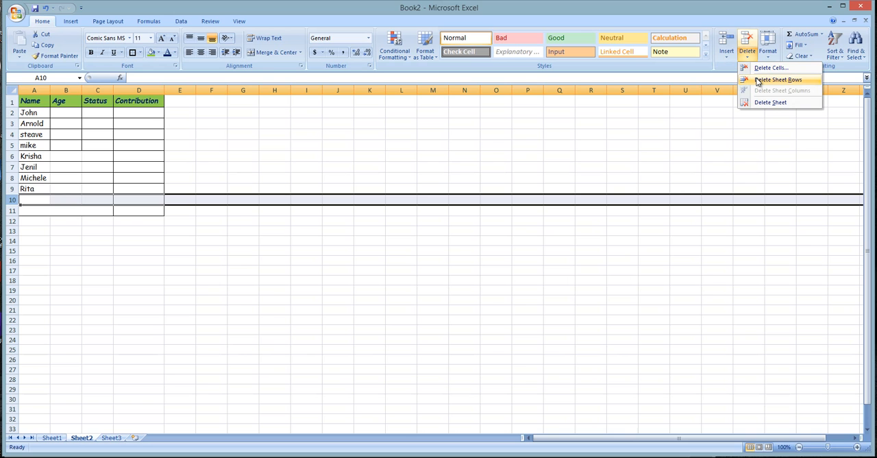
pyautogui.click(758, 80)
pyautogui.click(318, 366)
pyautogui.click(85, 246)
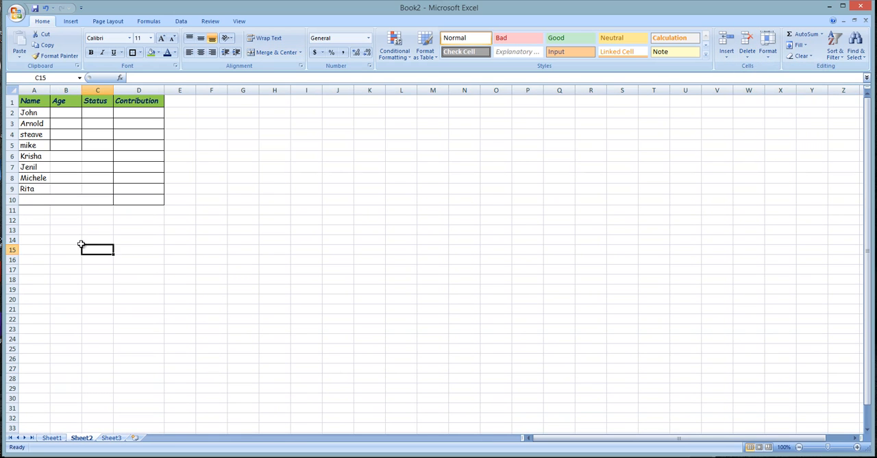
pyautogui.click(38, 198)
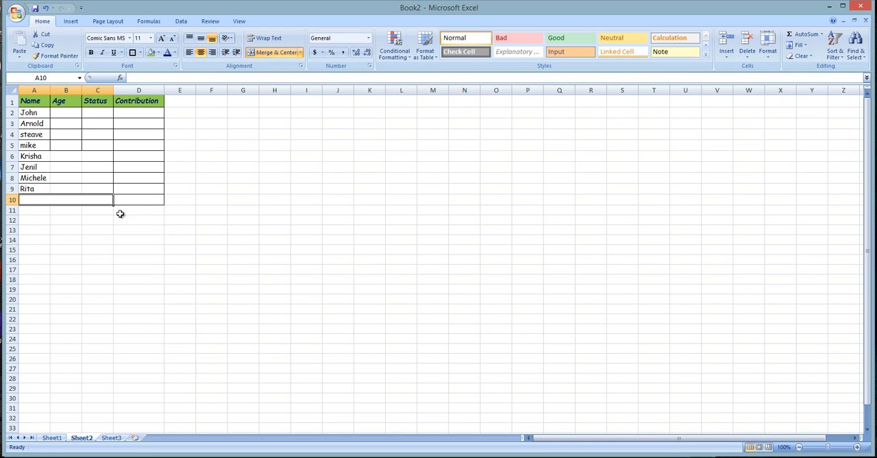
pyautogui.click(146, 192)
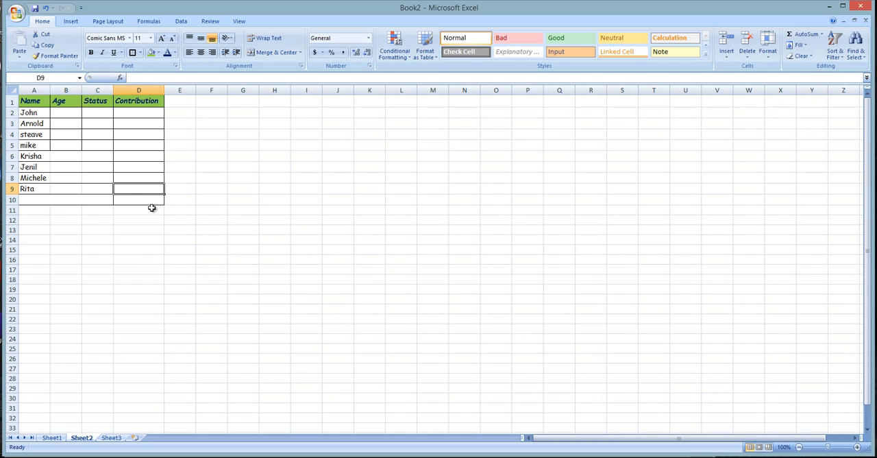
# - Enter the ages 26, 32, 26 and 15 in cells B2 to B5 of the Age column
pyautogui.click(70, 112)
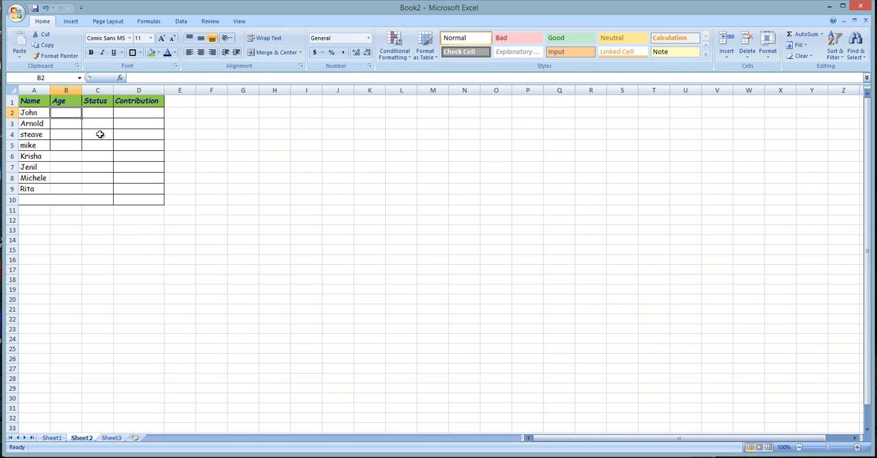
pyautogui.write('26')
pyautogui.press('Return')
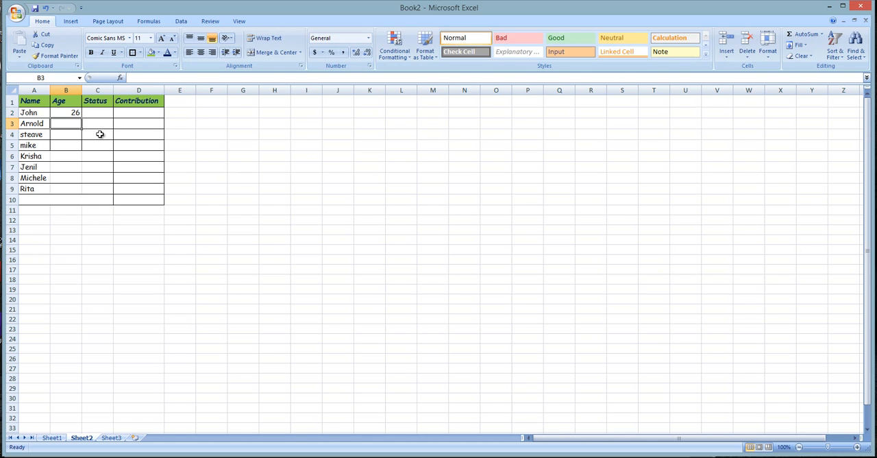
pyautogui.write('32')
pyautogui.press('Return')
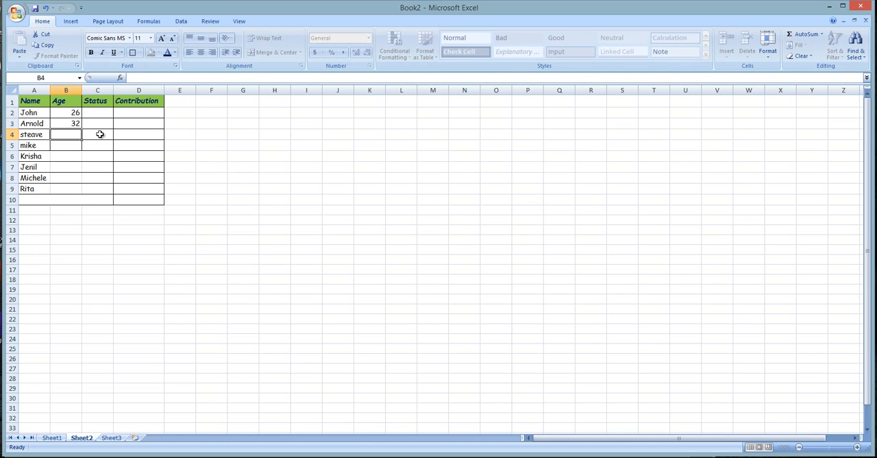
pyautogui.write('26')
pyautogui.press('Return')
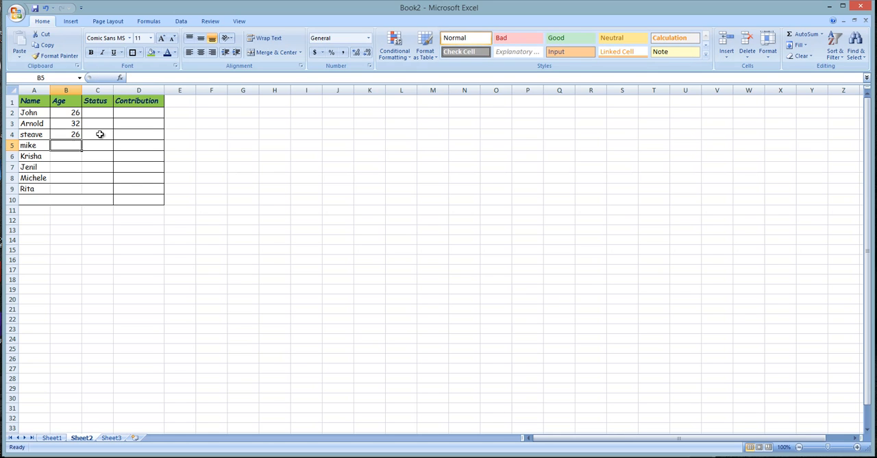
pyautogui.write('15')
pyautogui.press('Return')
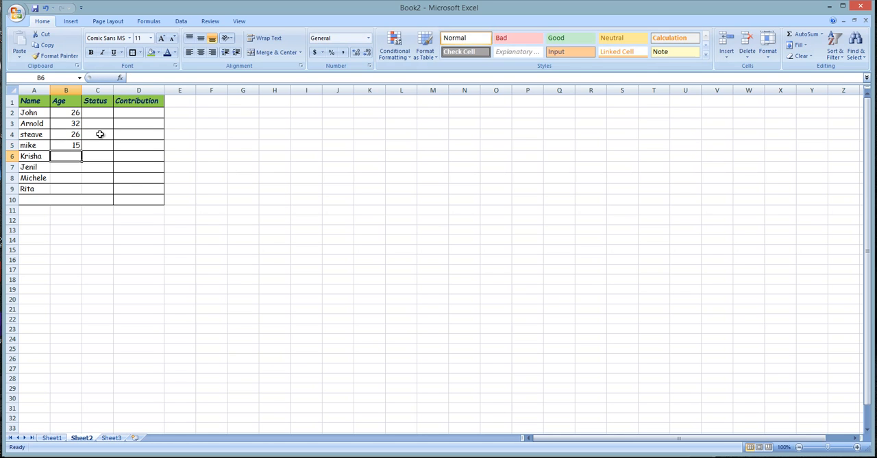
# - Continue the Age column with 26, 26, 24 and 21 in cells B6 to B9
pyautogui.write('2')
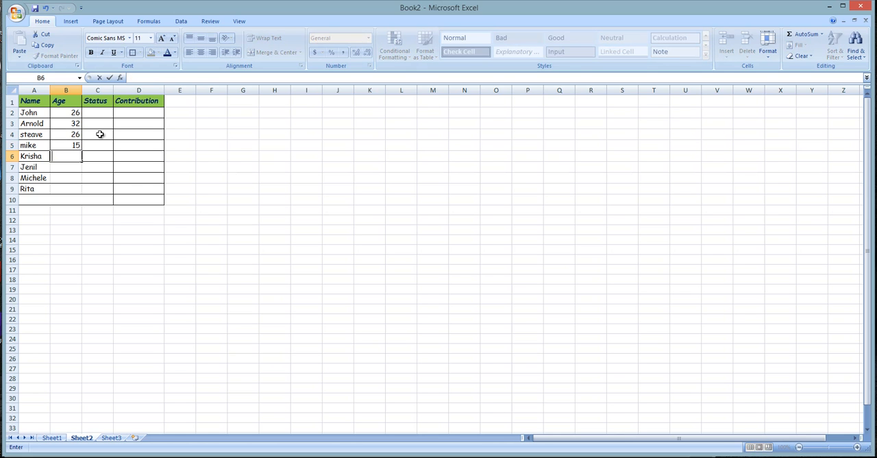
pyautogui.write('6')
pyautogui.press('Return')
pyautogui.write('26')
pyautogui.press('Return')
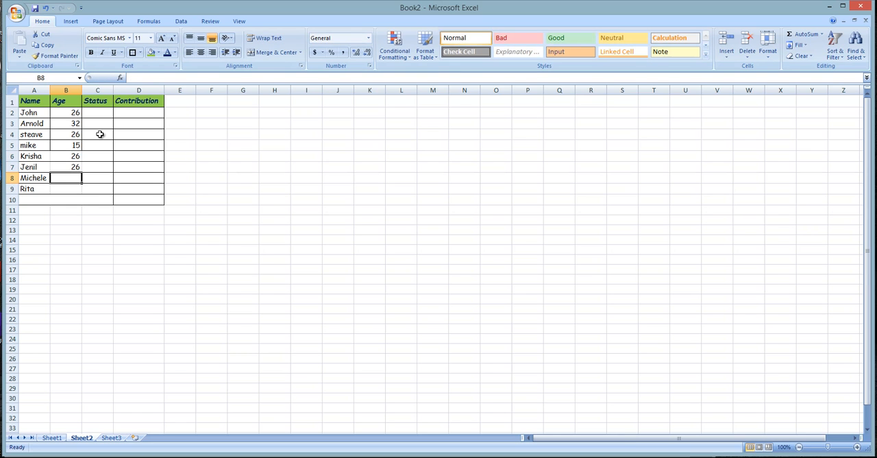
pyautogui.write('24')
pyautogui.press('Return')
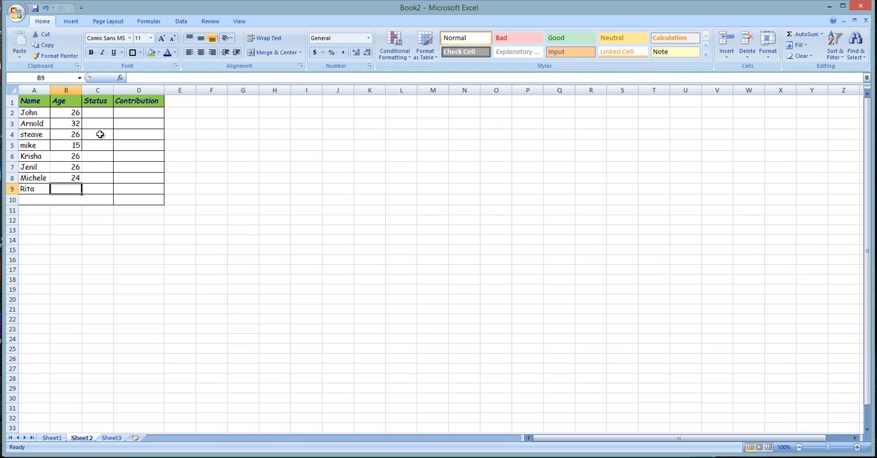
pyautogui.write('21')
pyautogui.press('Return')
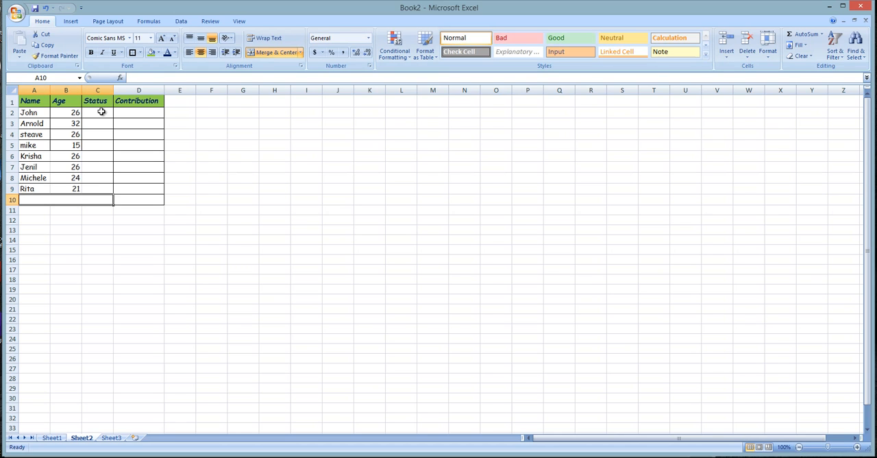
# - Enter the status Single for the first four people in cells C2 to C5
pyautogui.click(101, 111)
pyautogui.write('A')
pyautogui.press('BackSpace')
pyautogui.press('BackSpace')
pyautogui.press('BackSpace')
pyautogui.write('Single')
pyautogui.press('Return')
pyautogui.write('Single')
pyautogui.press('Return')
pyautogui.write('Single')
pyautogui.press('Return')
pyautogui.write('Single')
pyautogui.press('Return')
# - Complete the Status column with married, married, Single and married in cells C6 to C9
pyautogui.write('mar')
pyautogui.write('iied')
pyautogui.write('ed')
pyautogui.press('Return')
pyautogui.write('m')
pyautogui.press('Return')
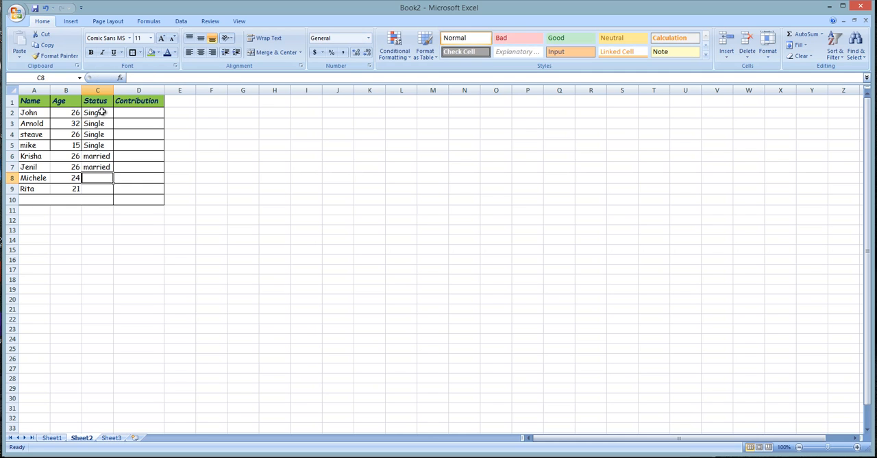
pyautogui.write('s')
pyautogui.press('Return')
pyautogui.write('ma')
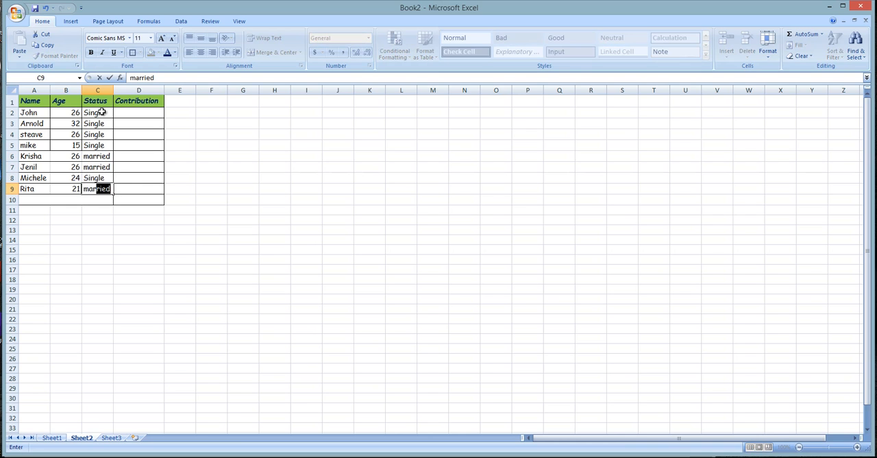
pyautogui.press('Return')
pyautogui.press('Home')
pyautogui.click(159, 133)
# - Enter 500 as the contribution in each of cells D2 to D6
pyautogui.click(135, 110)
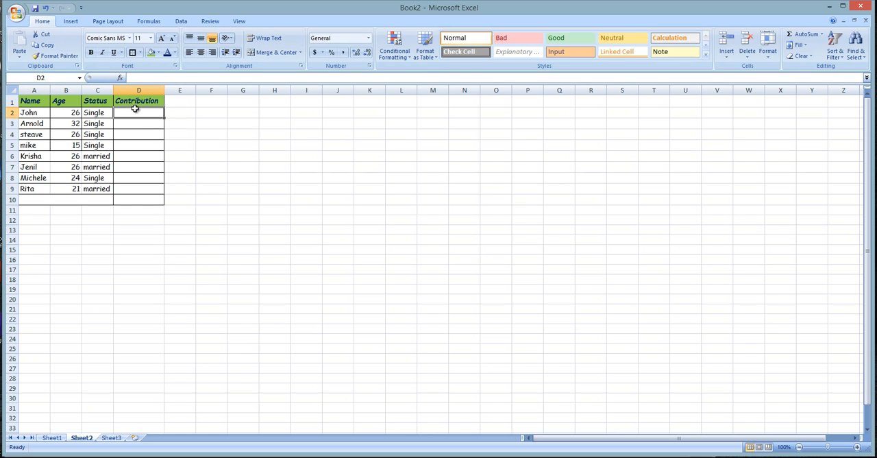
pyautogui.write('500')
pyautogui.press('Return')
pyautogui.write('500')
pyautogui.press('Return')
pyautogui.write('500')
pyautogui.press('Return')
pyautogui.write('500')
pyautogui.press('Return')
pyautogui.write('500')
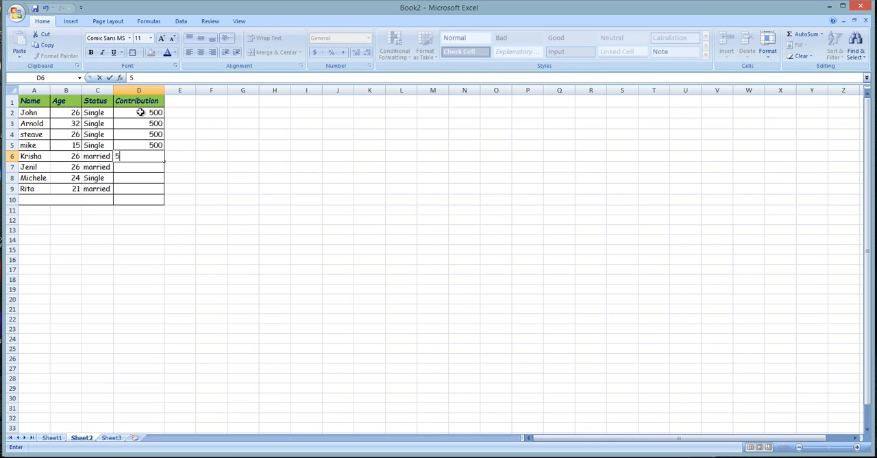
pyautogui.press('Return')
# - Enter the contributions 650 in cell D7 and 241 in cell D8
pyautogui.write('650')
pyautogui.press('Return')
pyautogui.write('24')
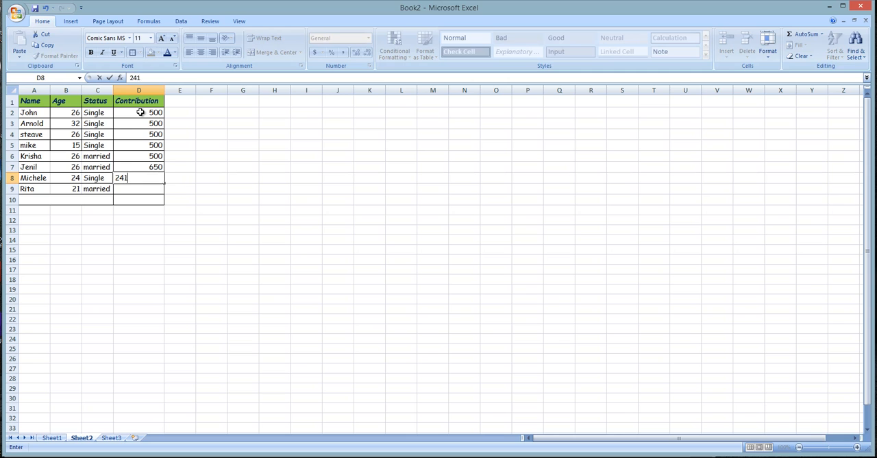
pyautogui.write('1')
pyautogui.press('Return')
# - Replace the contributions in cells D4 to D7 with 354, 345, 254 and 256
pyautogui.press('Up')
pyautogui.press('Up')
pyautogui.press('Up')
pyautogui.press('Up')
pyautogui.press('Up')
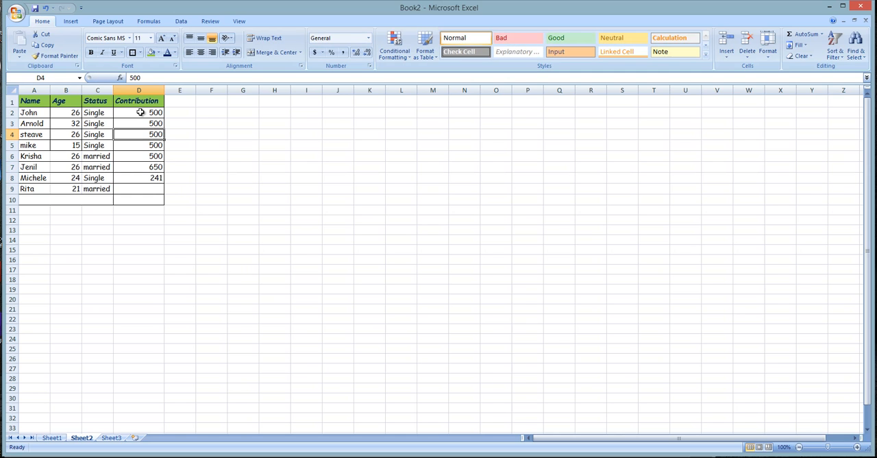
pyautogui.write('354')
pyautogui.press('Return')
pyautogui.write('345')
pyautogui.press('Return')
pyautogui.write('254')
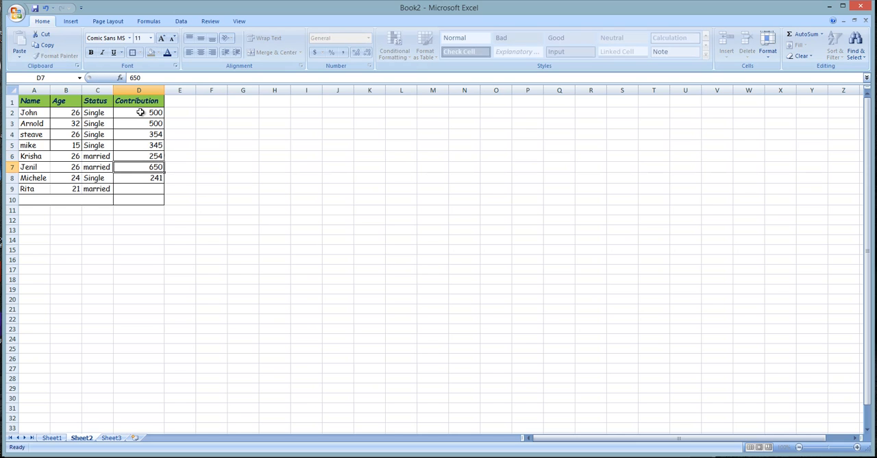
pyautogui.press('Return')
pyautogui.write('256')
pyautogui.press('Return')
pyautogui.click(256, 241)
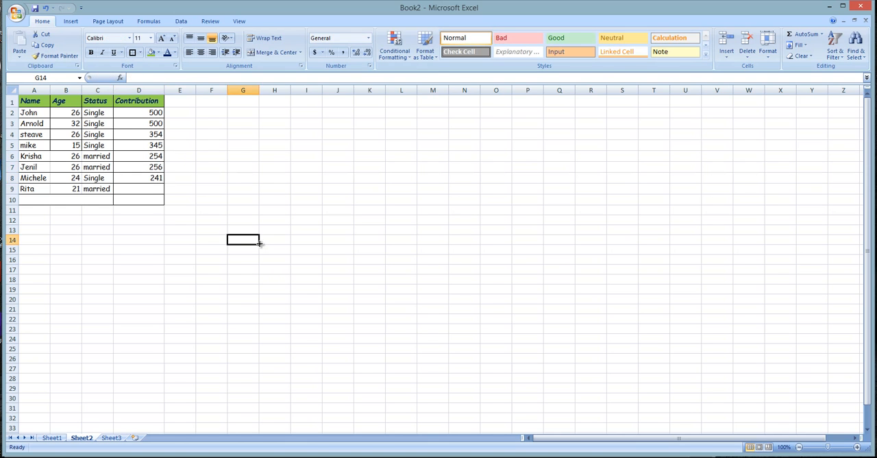
# - Enter 624 as the last person's contribution in cell D9
pyautogui.click(137, 210)
pyautogui.moveTo(39, 112); pyautogui.dragTo(153, 198)
pyautogui.click(153, 190)
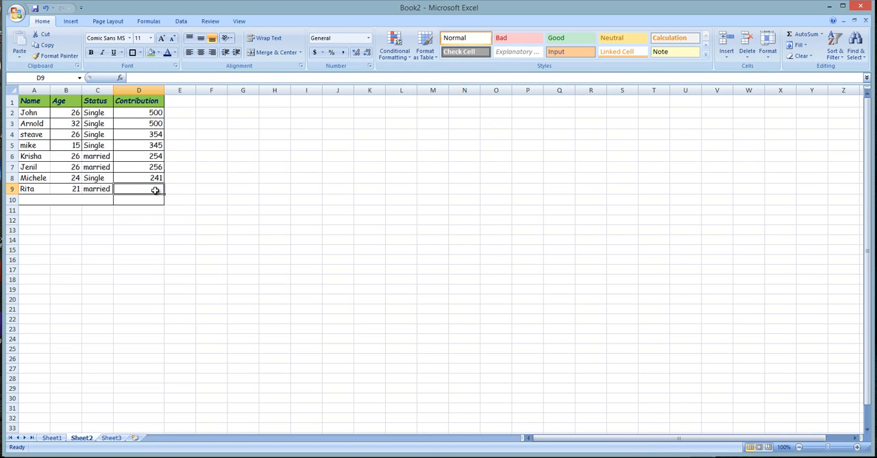
pyautogui.write('624')
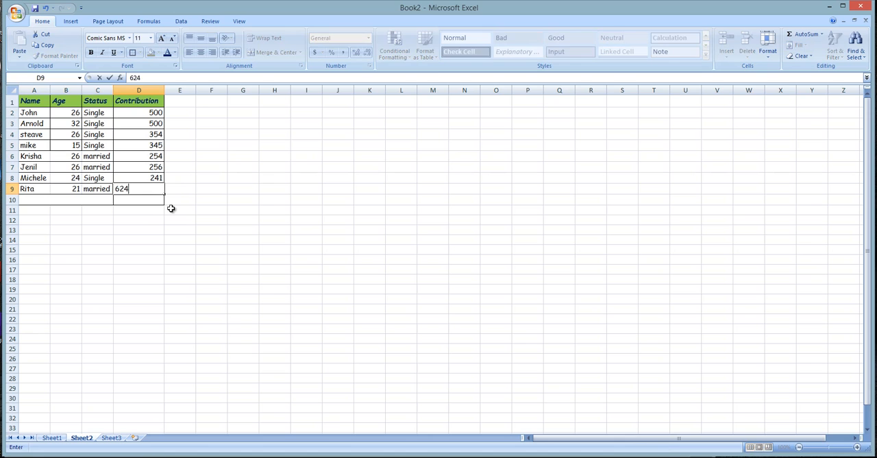
pyautogui.press('Return')
pyautogui.click(266, 227)
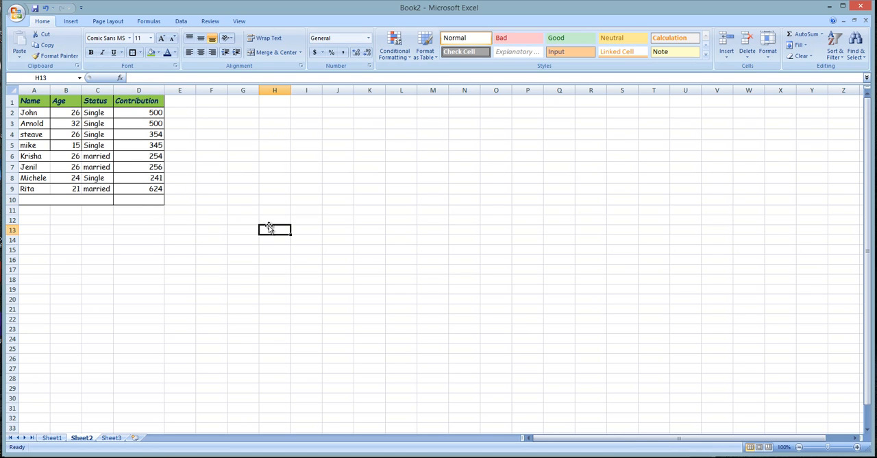
# - Add filters to the header row A1:D1 of the table
pyautogui.click(102, 200)
pyautogui.moveTo(28, 102); pyautogui.dragTo(140, 102)
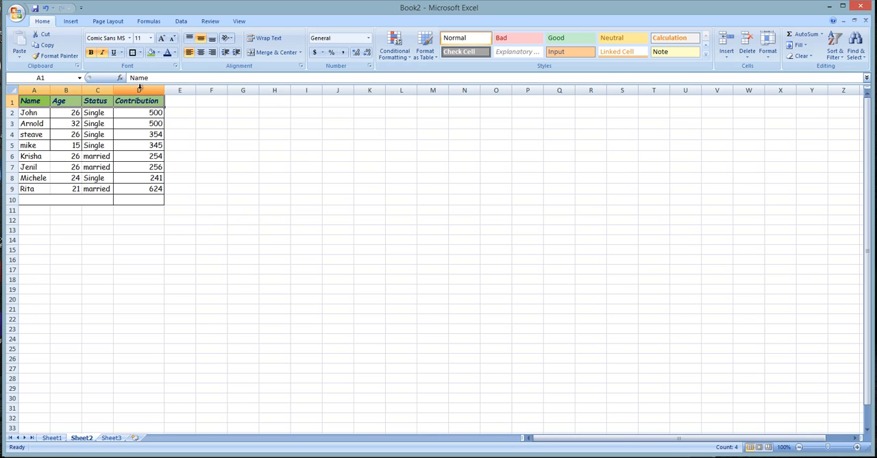
pyautogui.click(835, 49)
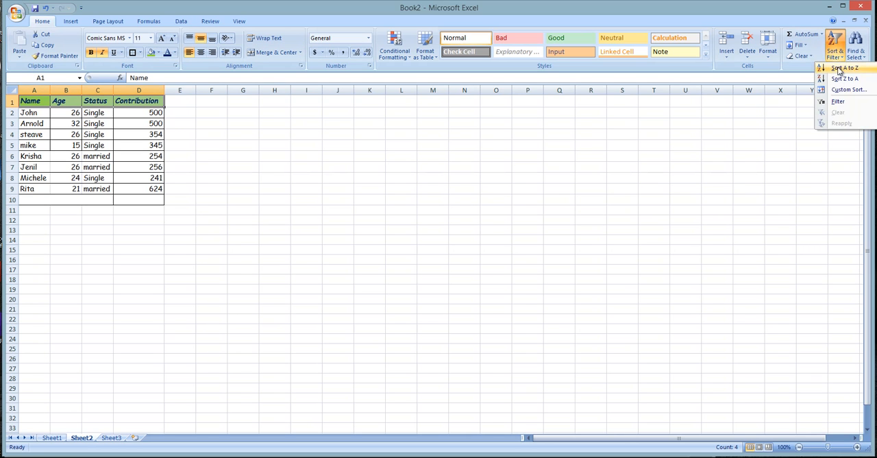
pyautogui.click(836, 104)
pyautogui.click(211, 168)
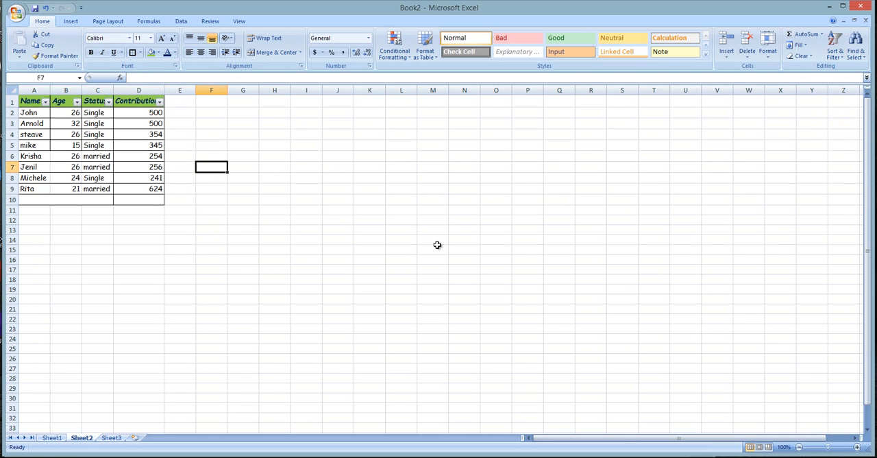
# - Apply all borders to the cells A6:C9
pyautogui.click(86, 159)
pyautogui.moveTo(27, 156); pyautogui.dragTo(96, 190)
pyautogui.click(139, 52)
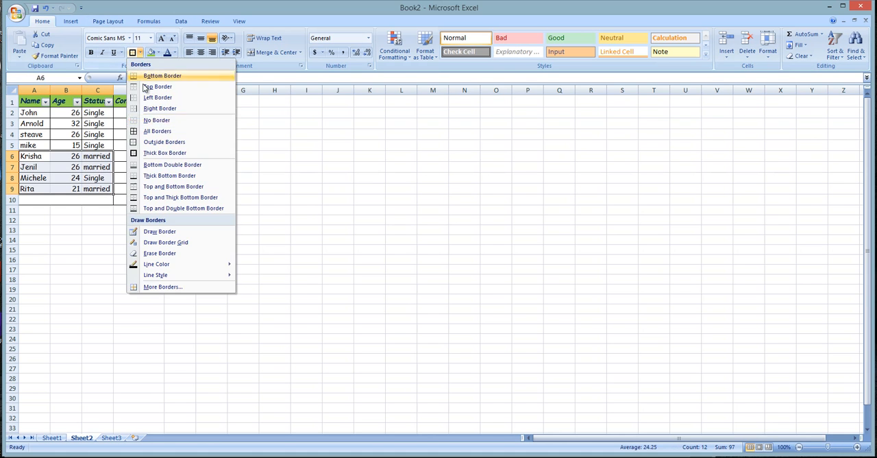
pyautogui.click(148, 129)
pyautogui.click(233, 230)
pyautogui.click(79, 192)
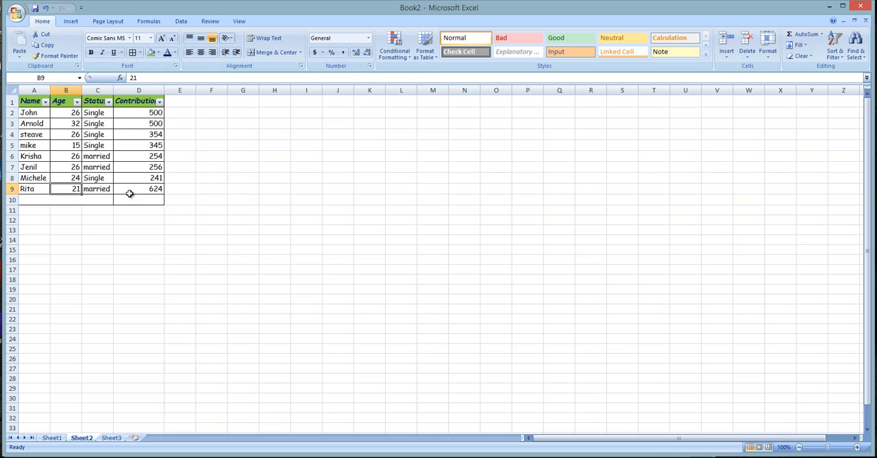
# - Filter the Age column to show only the rows with age 26
pyautogui.click(141, 113)
pyautogui.click(76, 113)
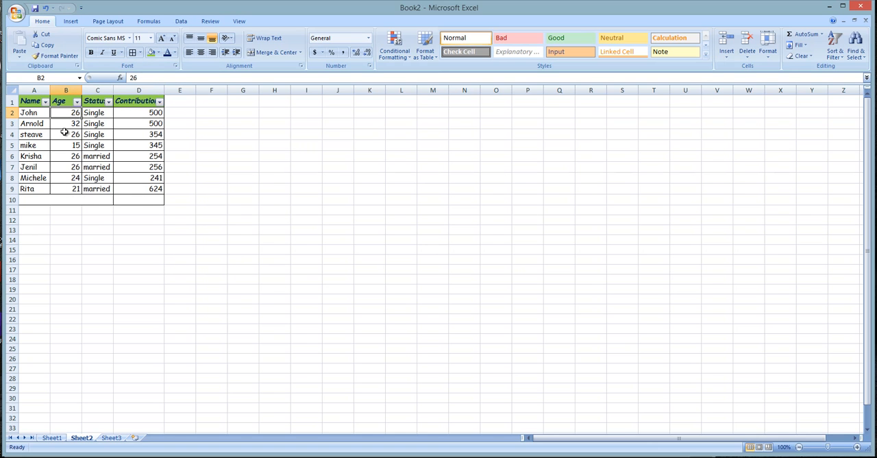
pyautogui.click(77, 101)
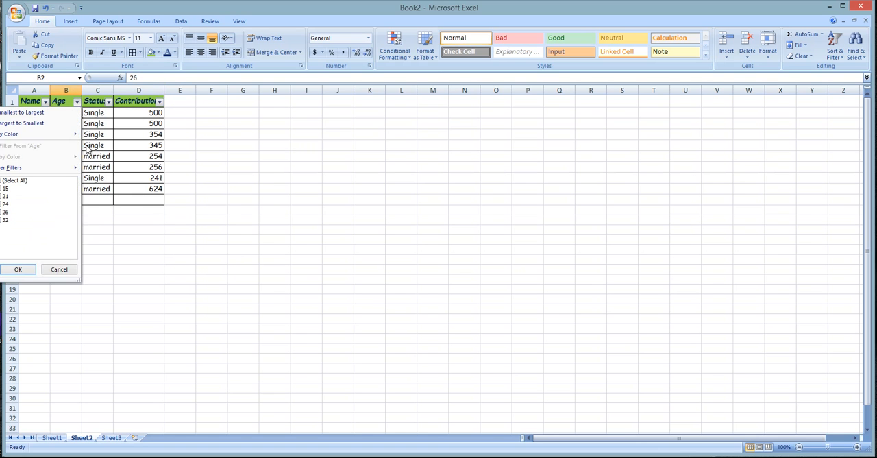
pyautogui.click(13, 180)
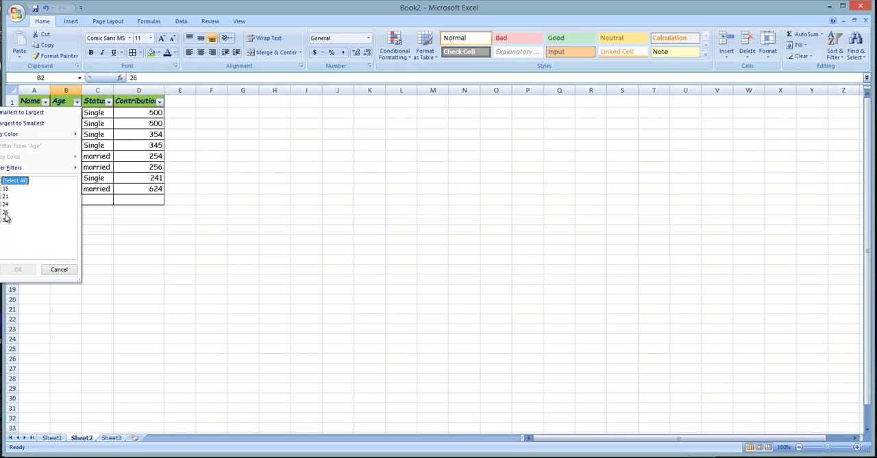
pyautogui.click(6, 212)
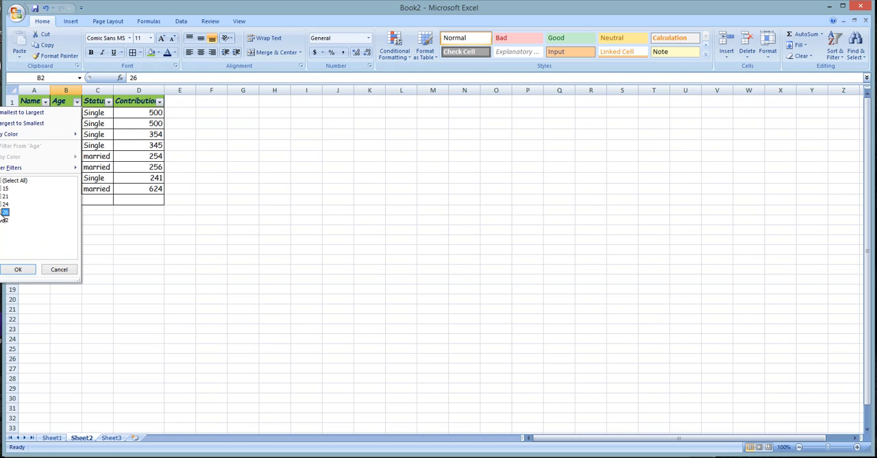
pyautogui.click(19, 269)
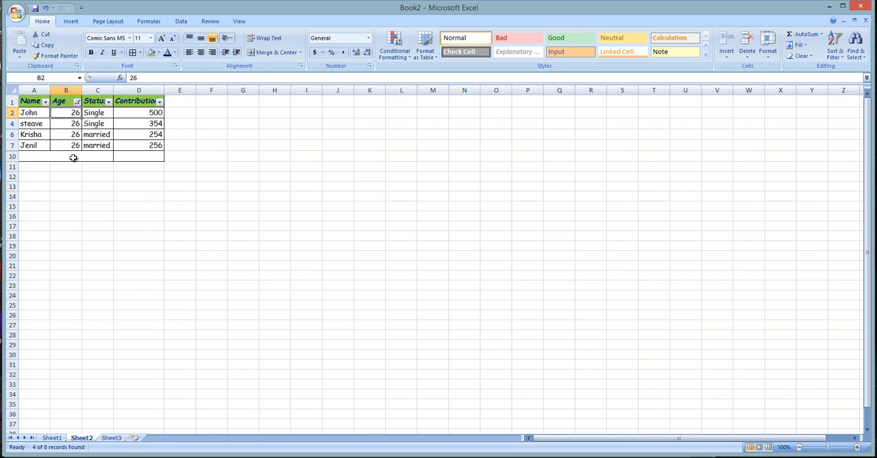
# - Select all values again in the Age column's filter
pyautogui.click(78, 102)
pyautogui.click(15, 180)
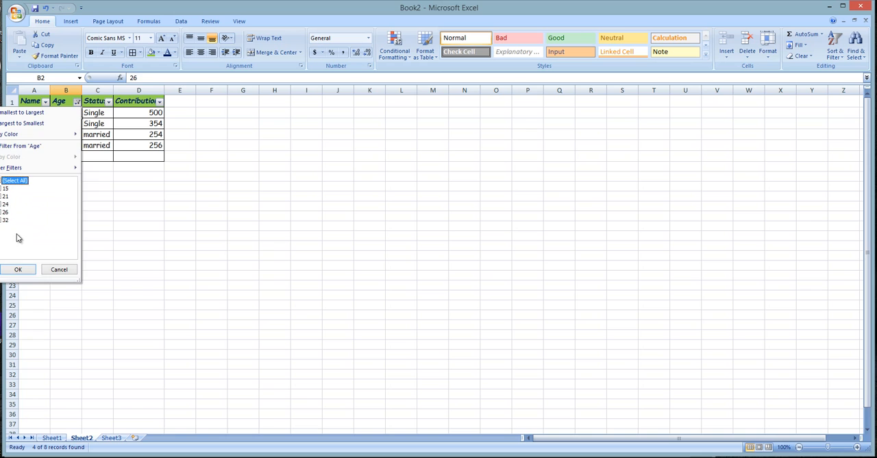
pyautogui.click(18, 269)
pyautogui.click(159, 220)
# - Filter the Status column to show only married people by excluding Single
pyautogui.click(108, 102)
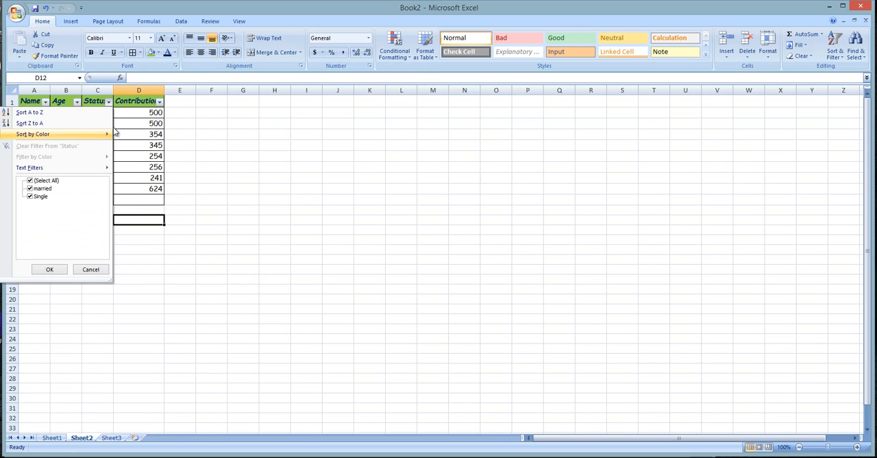
pyautogui.click(40, 198)
pyautogui.click(50, 270)
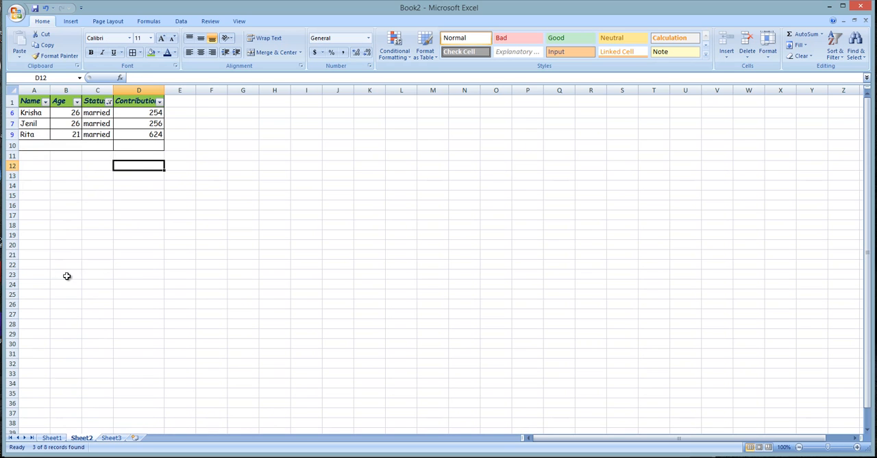
# - Include Single again in the Status column's filter
pyautogui.click(101, 125)
pyautogui.click(109, 101)
pyautogui.click(39, 197)
pyautogui.click(50, 269)
pyautogui.click(130, 145)
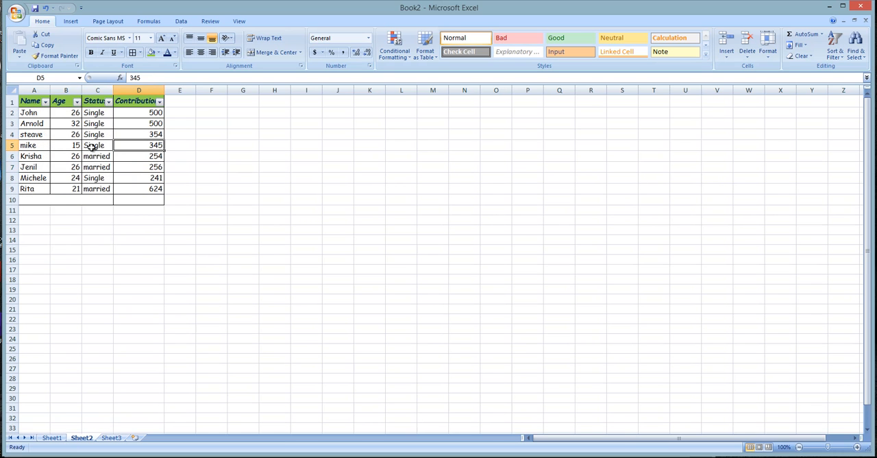
pyautogui.click(94, 157)
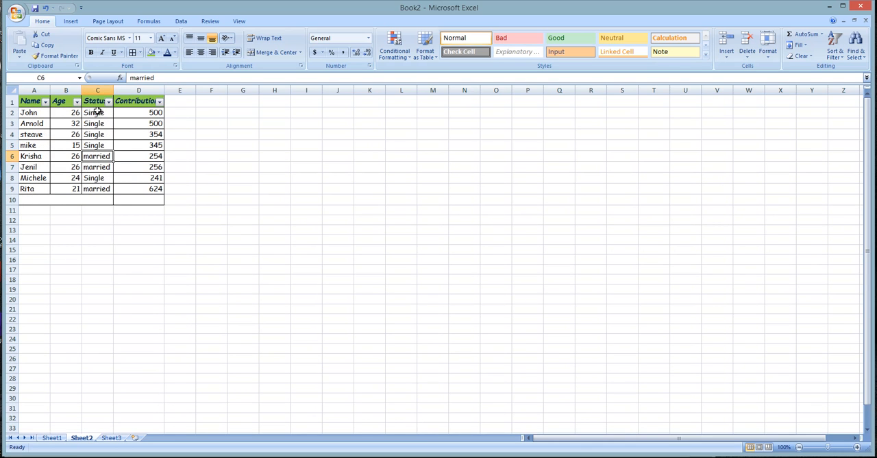
pyautogui.click(100, 179)
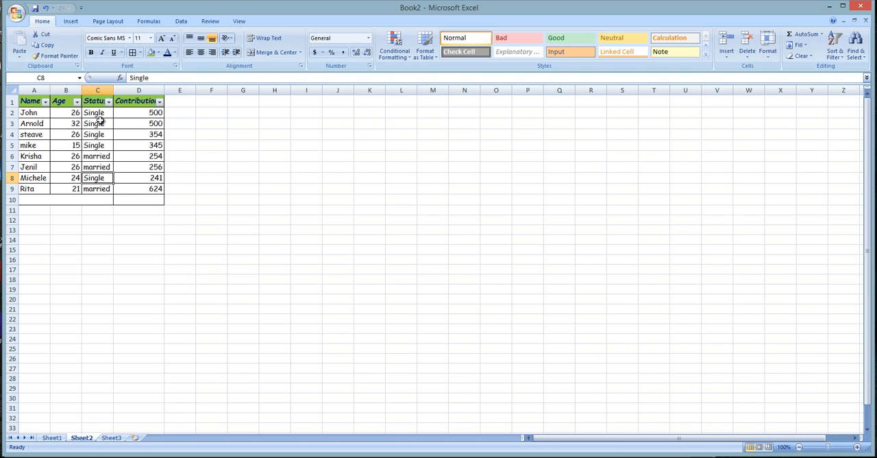
pyautogui.click(97, 121)
pyautogui.click(97, 165)
pyautogui.click(97, 189)
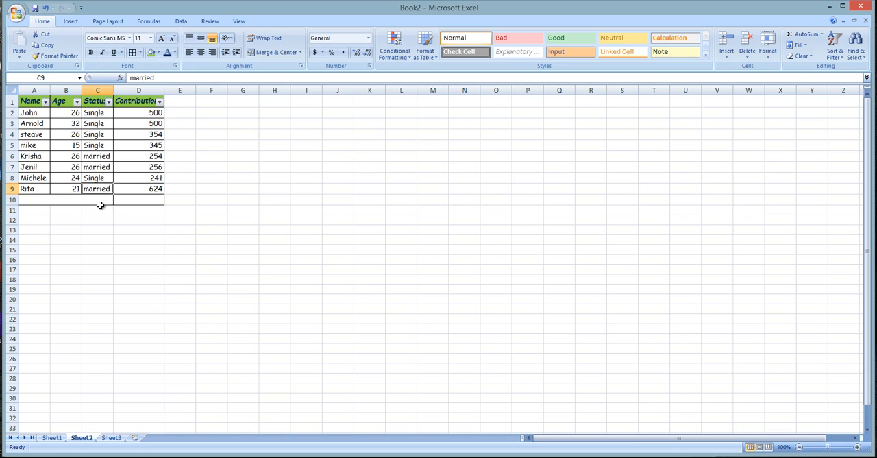
pyautogui.click(95, 141)
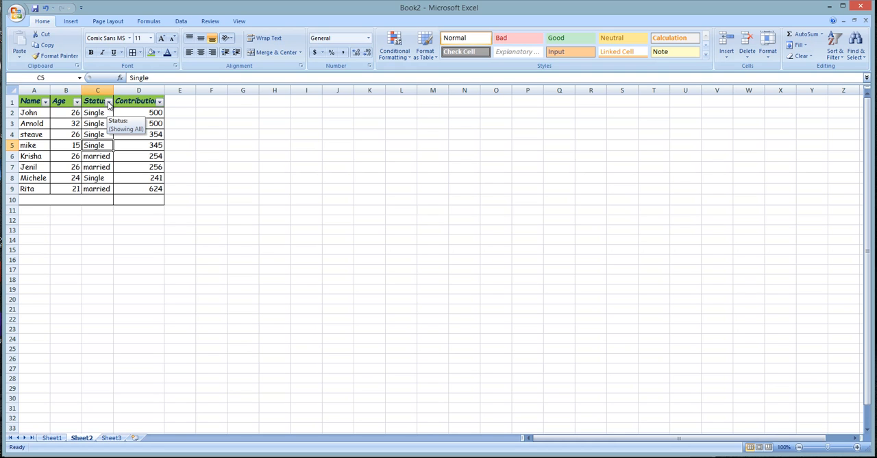
pyautogui.click(106, 198)
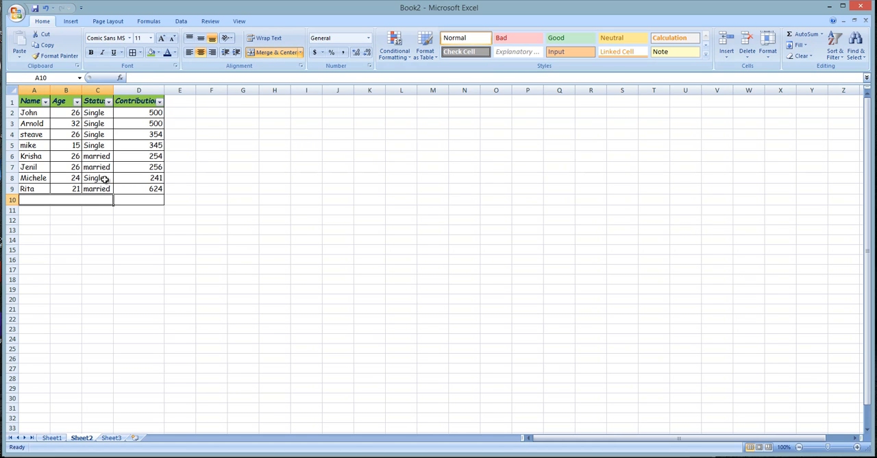
# - Replace the contribution in cell D3 with 263
pyautogui.click(142, 157)
pyautogui.click(148, 115)
pyautogui.click(151, 126)
pyautogui.write('254')
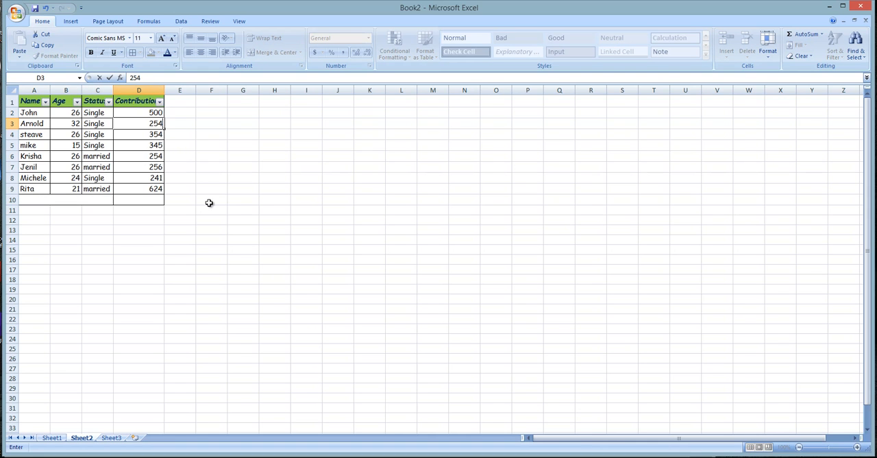
pyautogui.press('BackSpace')
pyautogui.press('BackSpace')
pyautogui.write('63')
pyautogui.press('Return')
# - Replace the first person's contribution in cell D2 with 128
pyautogui.press('Up')
pyautogui.press('Up')
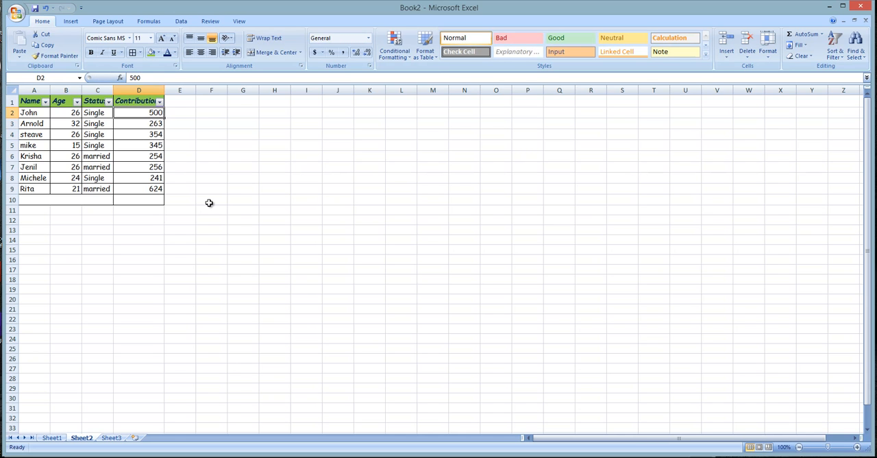
pyautogui.write('128')
pyautogui.press('Return')
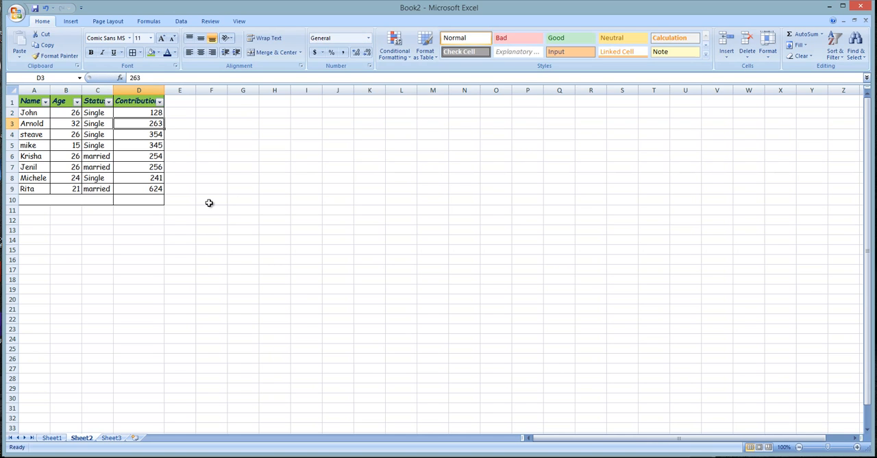
pyautogui.moveTo(157, 117); pyautogui.dragTo(157, 187)
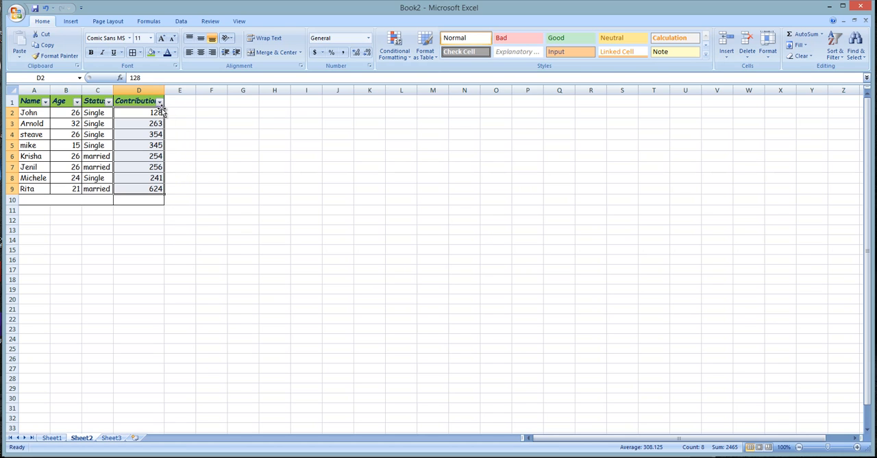
pyautogui.click(159, 187)
pyautogui.click(154, 164)
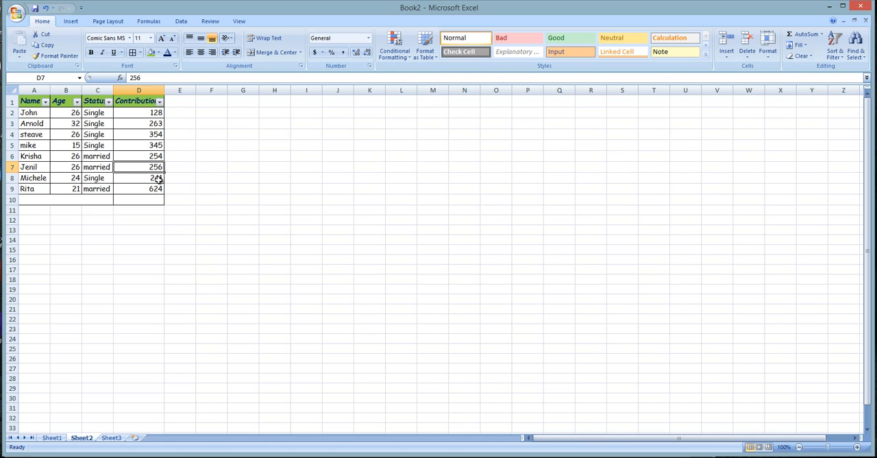
pyautogui.click(156, 112)
pyautogui.click(159, 199)
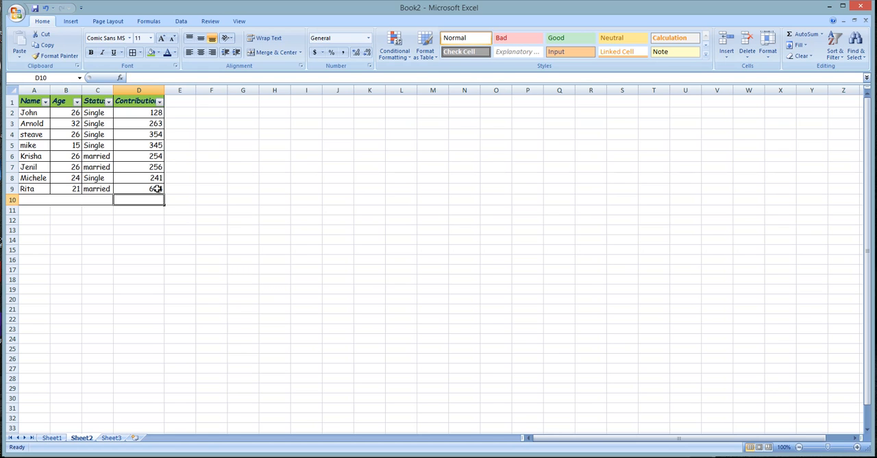
# - Apply a custom number filter to the Contribution column for values greater than or equal to 250
pyautogui.click(160, 102)
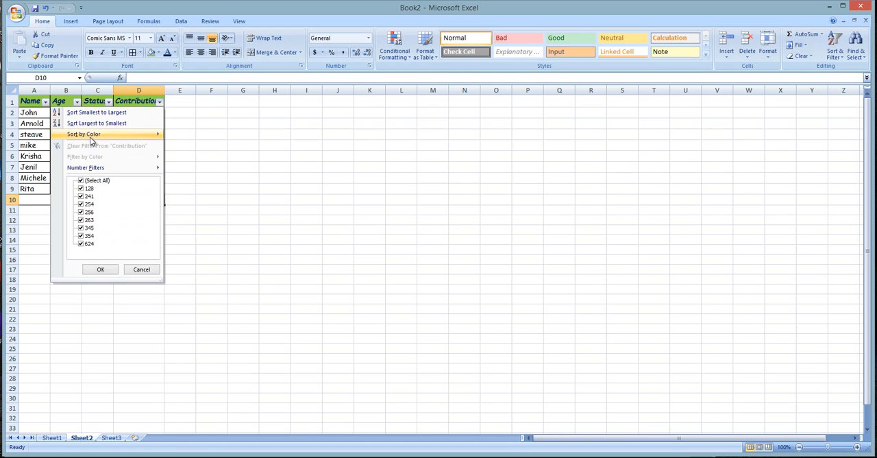
pyautogui.moveTo(86, 168)
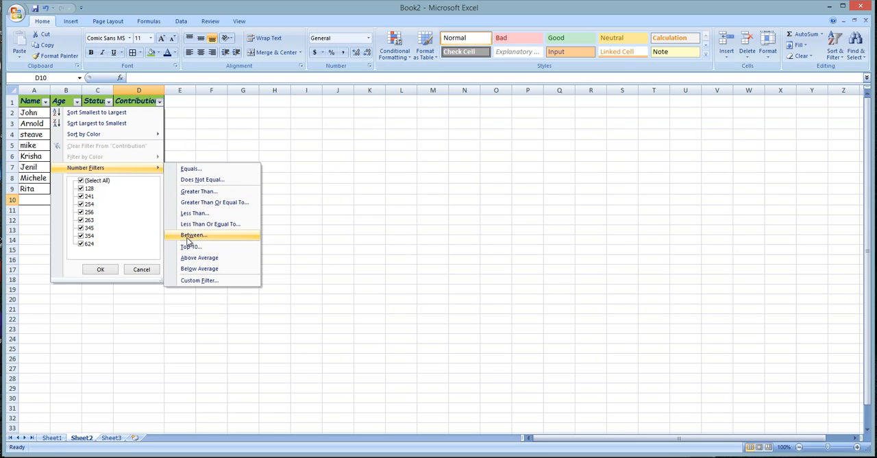
pyautogui.click(198, 171)
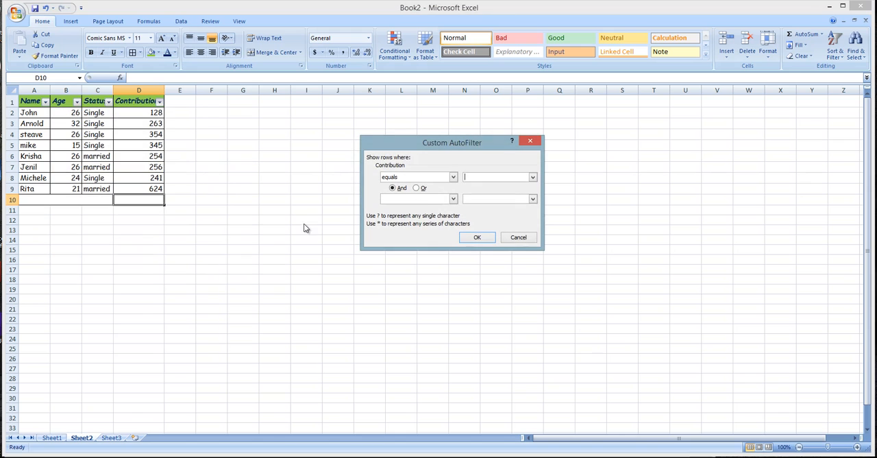
pyautogui.click(453, 176)
pyautogui.click(426, 194)
pyautogui.click(488, 177)
pyautogui.click(453, 177)
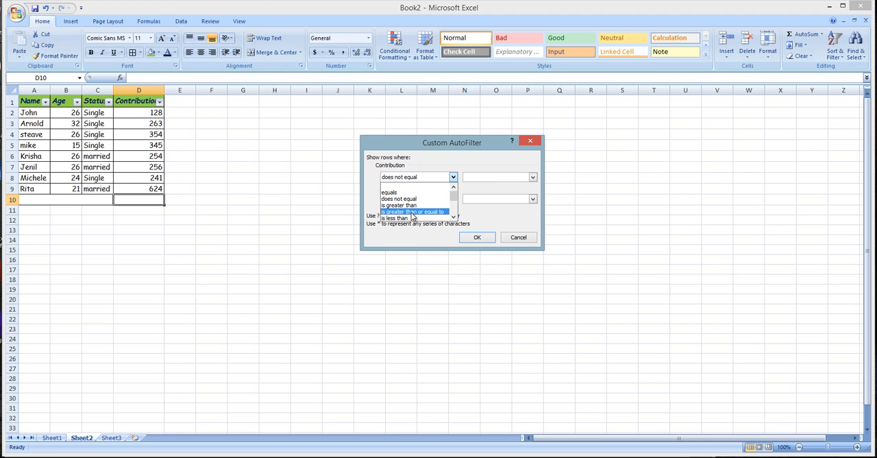
pyautogui.click(412, 211)
pyautogui.click(469, 176)
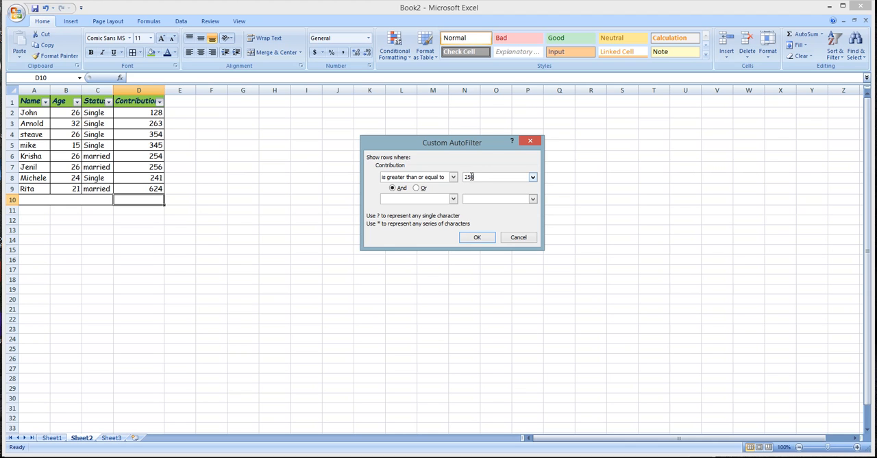
pyautogui.click(477, 237)
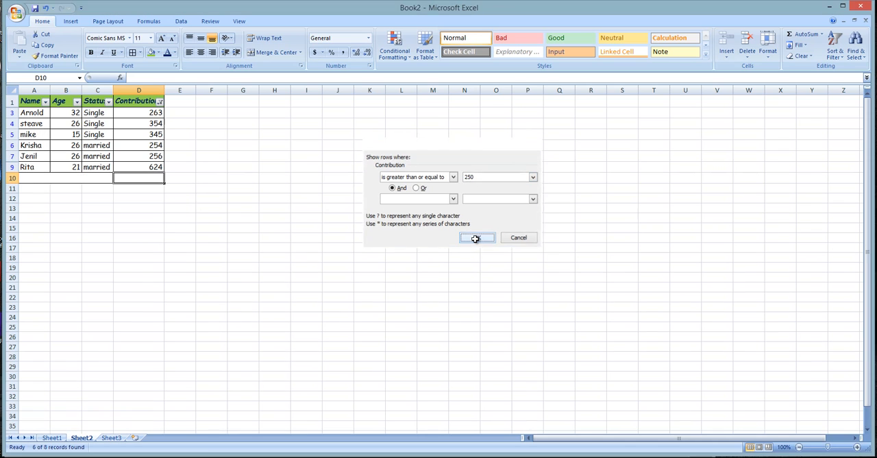
# - Replace the Contribution filter with a number filter for values less than or equal to 220, and select the filtered row
pyautogui.click(159, 101)
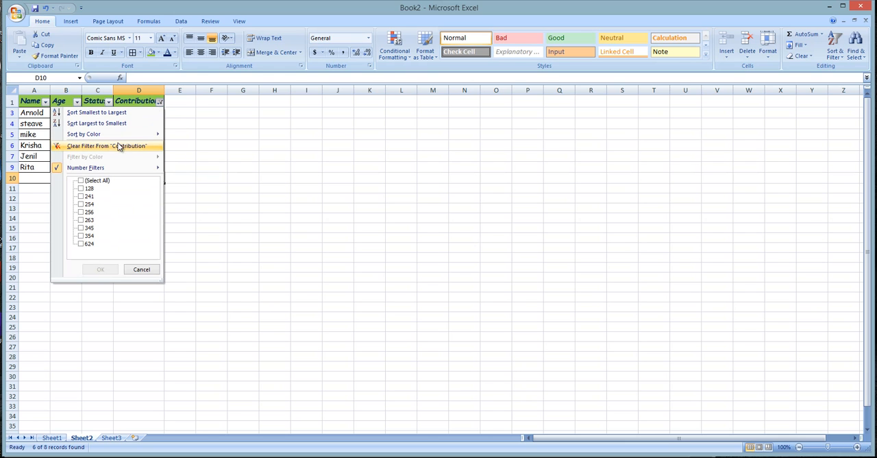
pyautogui.click(118, 146)
pyautogui.click(159, 101)
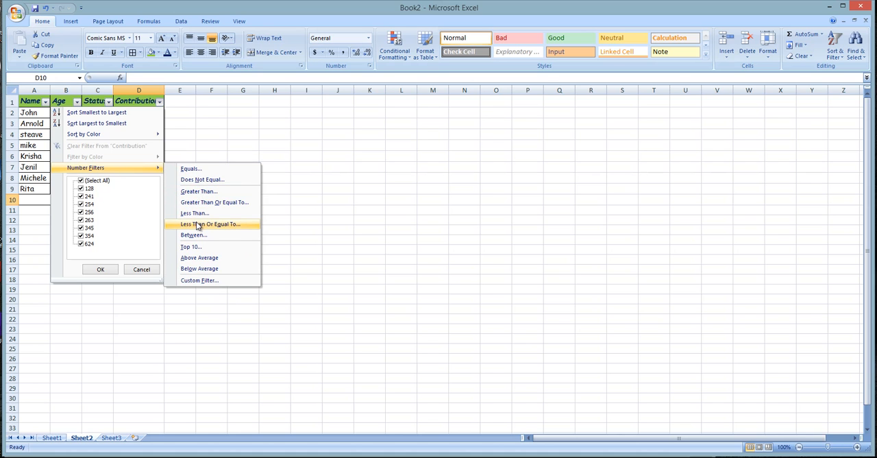
pyautogui.click(202, 225)
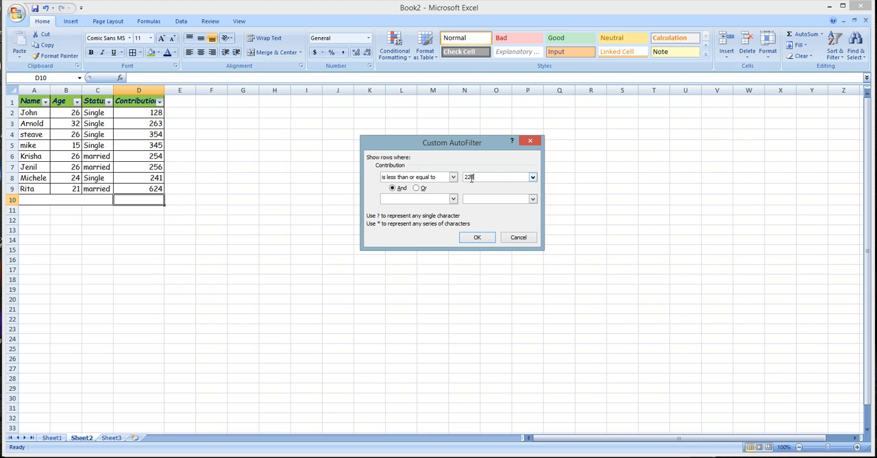
pyautogui.press('Return')
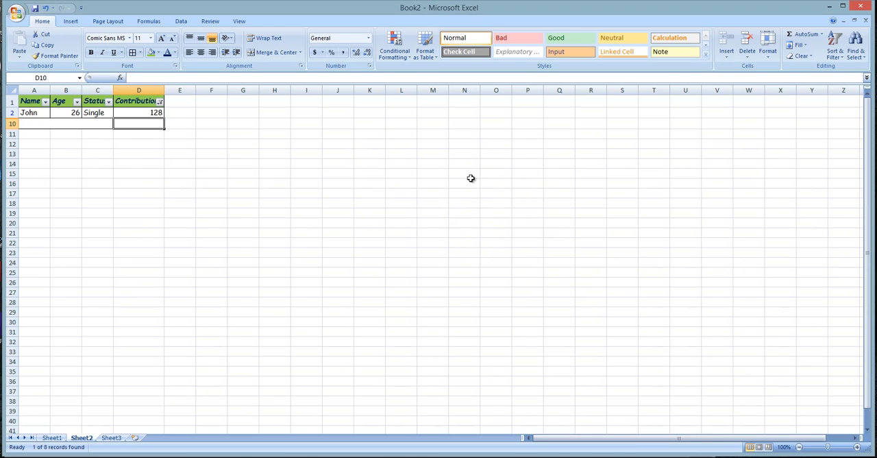
pyautogui.moveTo(41, 113); pyautogui.dragTo(149, 115)
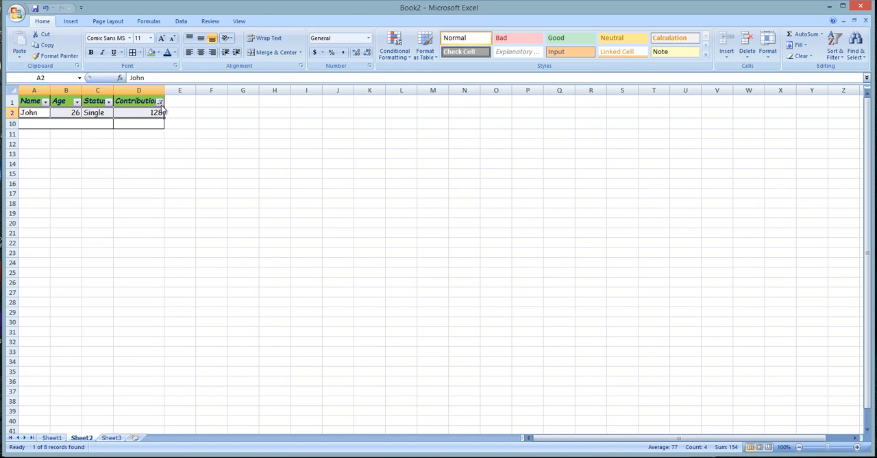
# - Clear the filter from the Contribution column
pyautogui.click(161, 102)
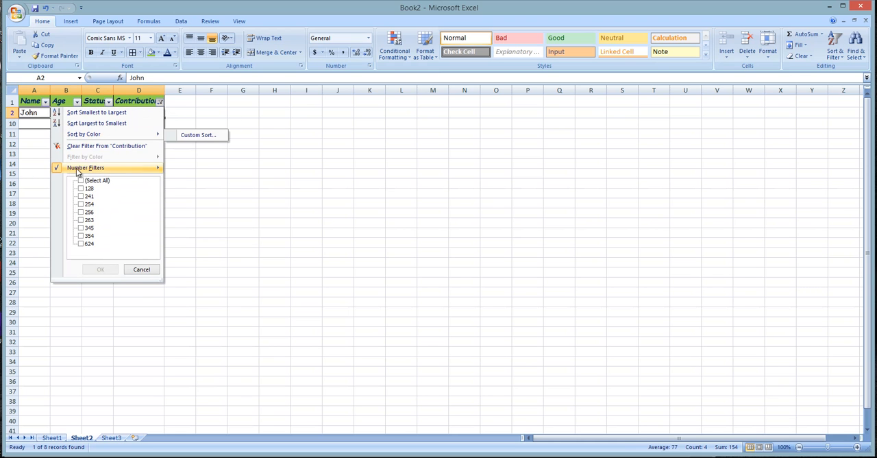
pyautogui.click(87, 148)
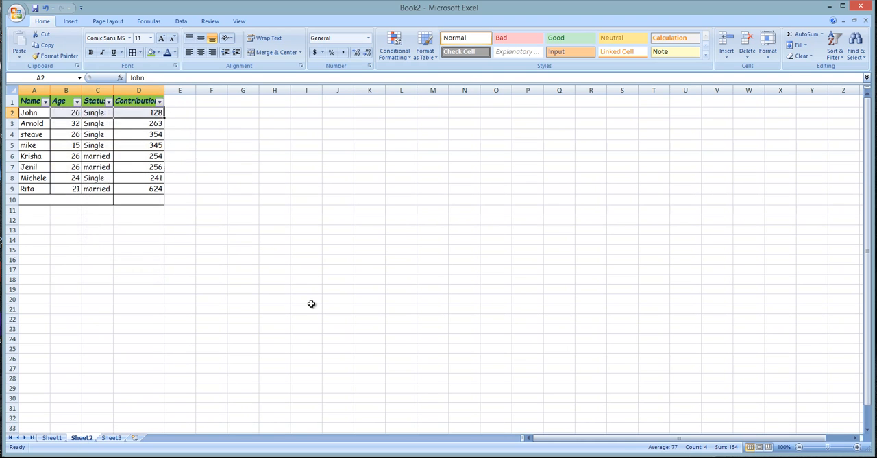
pyautogui.click(311, 301)
pyautogui.click(168, 158)
pyautogui.click(130, 127)
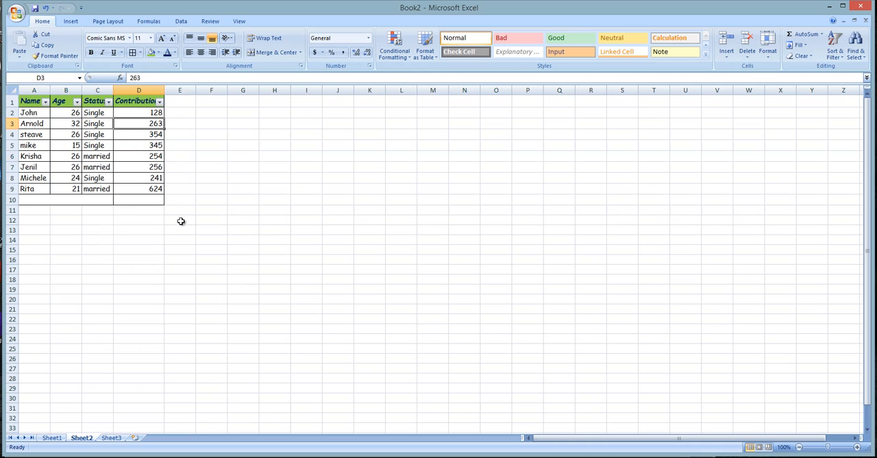
# - Apply a new 2-Color Scale formatting rule to the ages in B2:B9, with the minimum type Number and value 26
pyautogui.click(132, 193)
pyautogui.click(77, 149)
pyautogui.moveTo(70, 113); pyautogui.dragTo(69, 188)
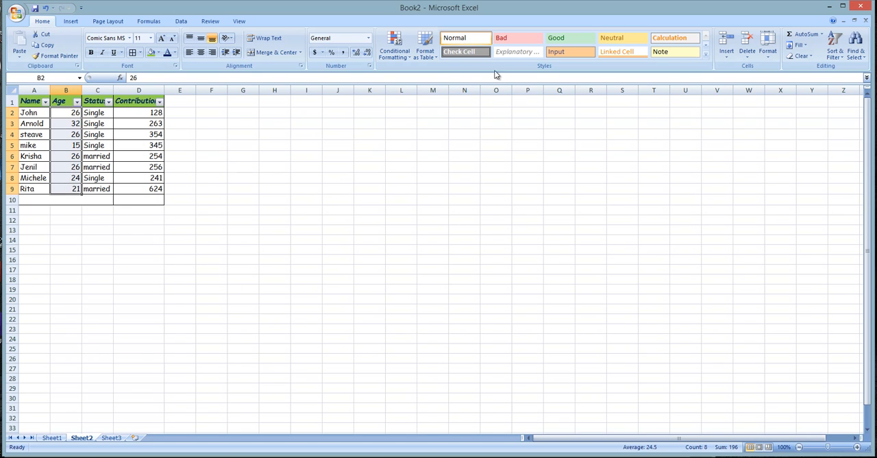
pyautogui.click(394, 54)
pyautogui.moveTo(407, 72)
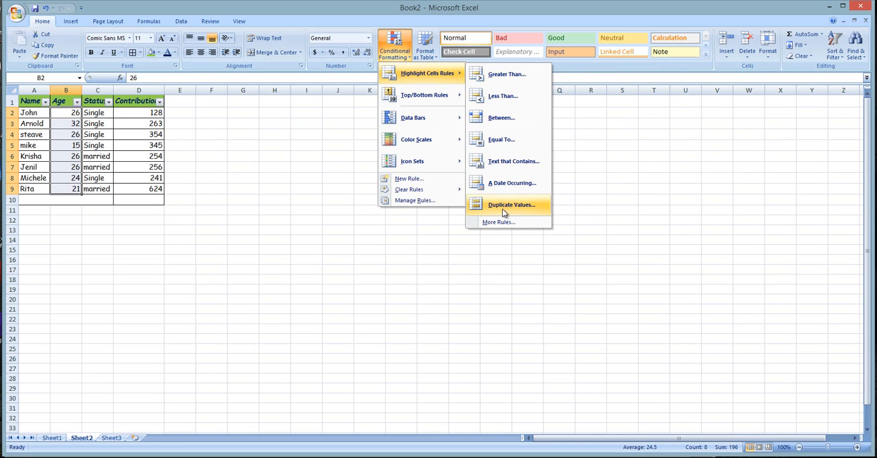
pyautogui.click(409, 178)
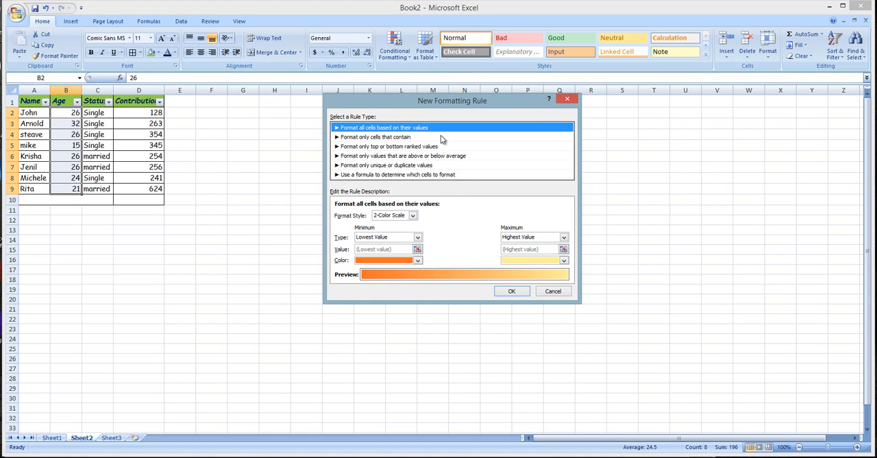
pyautogui.click(417, 237)
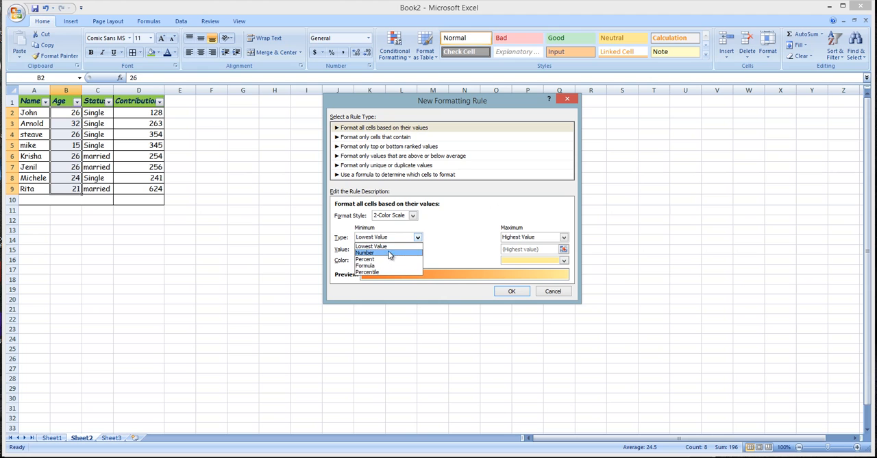
pyautogui.click(379, 254)
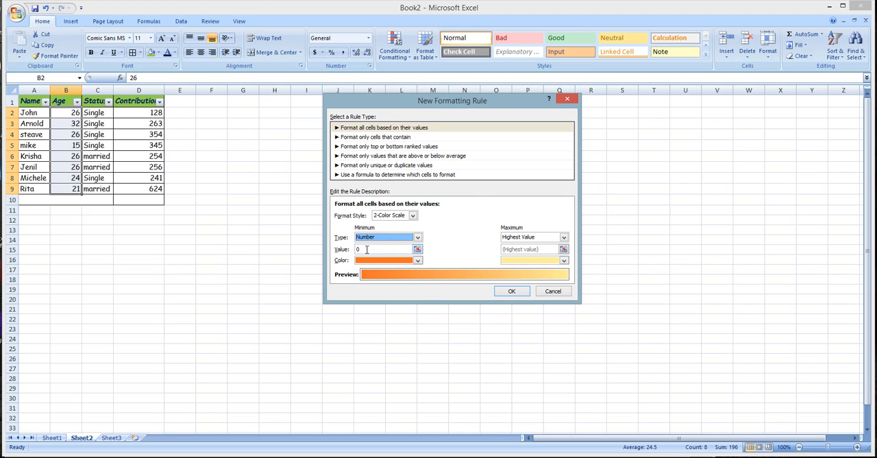
pyautogui.press('Tab')
pyautogui.write('26')
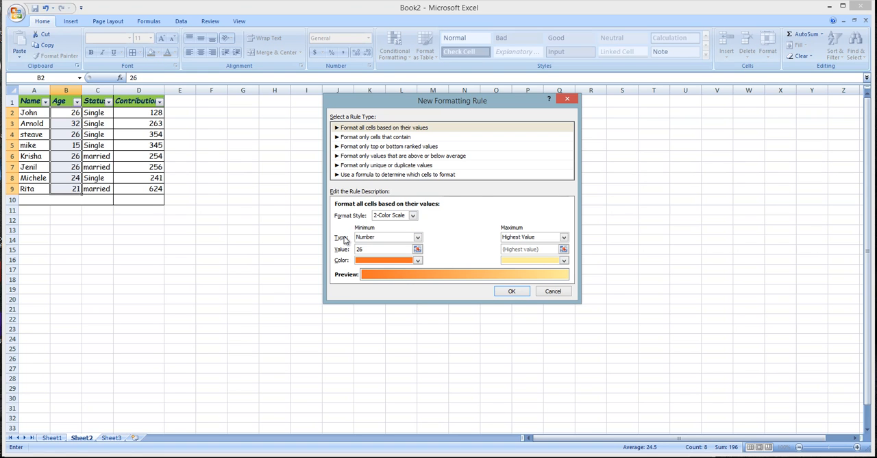
pyautogui.click(513, 291)
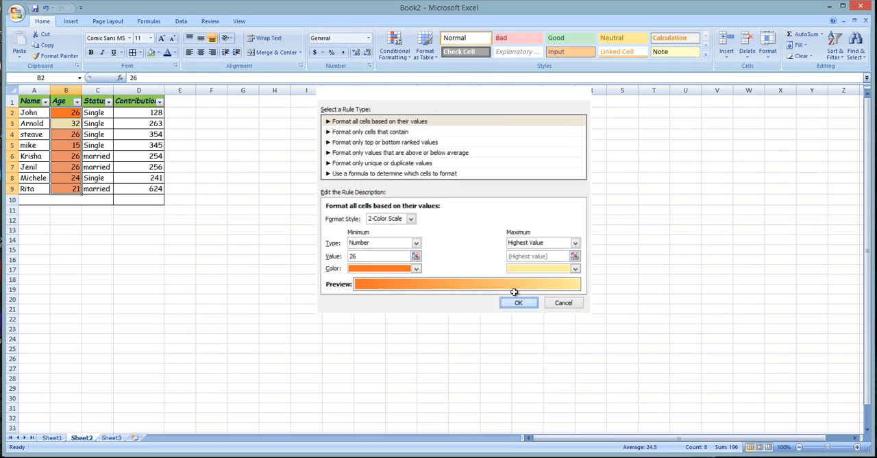
pyautogui.click(180, 263)
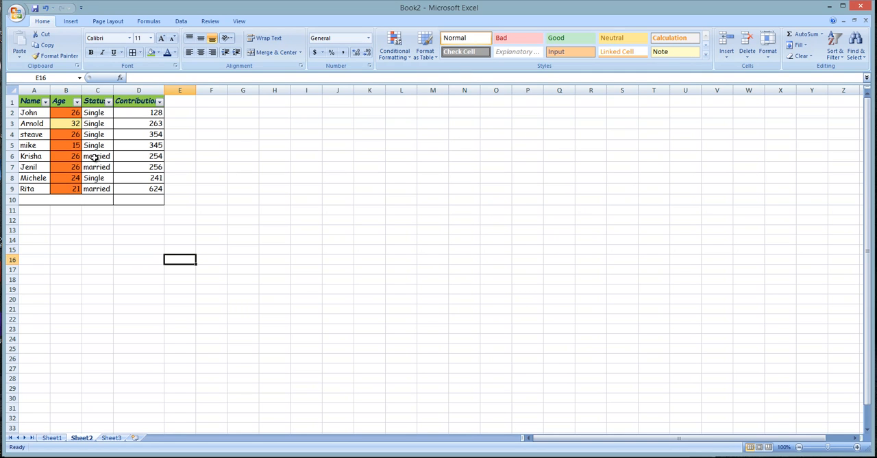
# - Add a Top 10 Items rule to the ages in B2:B9, formatting the top 3 with Light Red Fill with Dark Red Text
pyautogui.moveTo(73, 112); pyautogui.dragTo(75, 188)
pyautogui.click(401, 51)
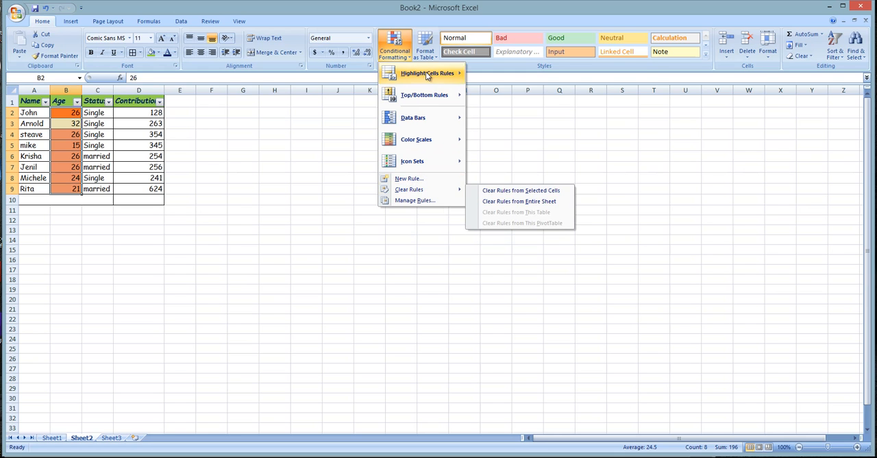
pyautogui.moveTo(416, 97)
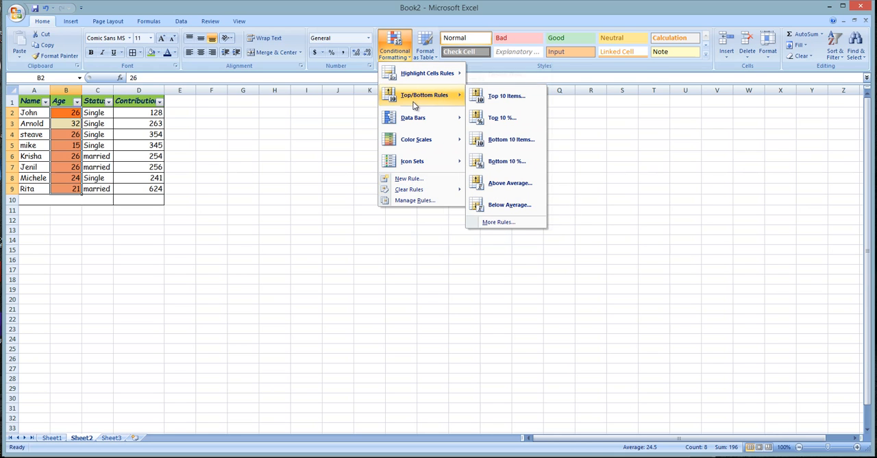
pyautogui.click(507, 97)
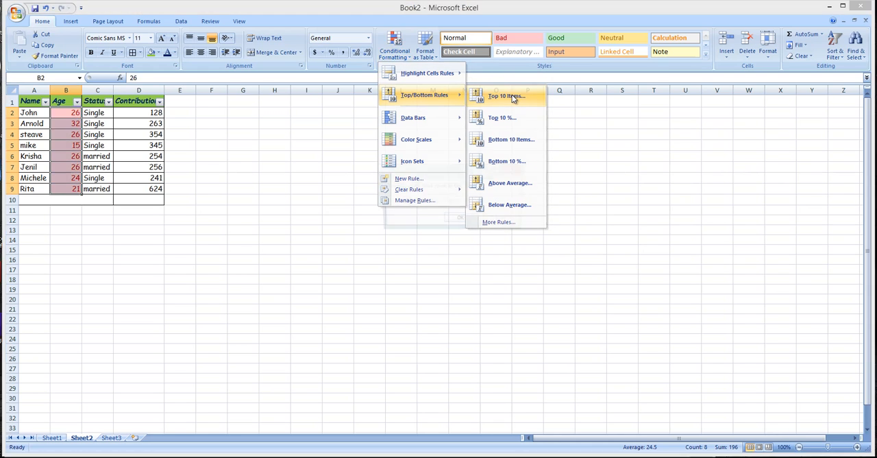
pyautogui.click(437, 201)
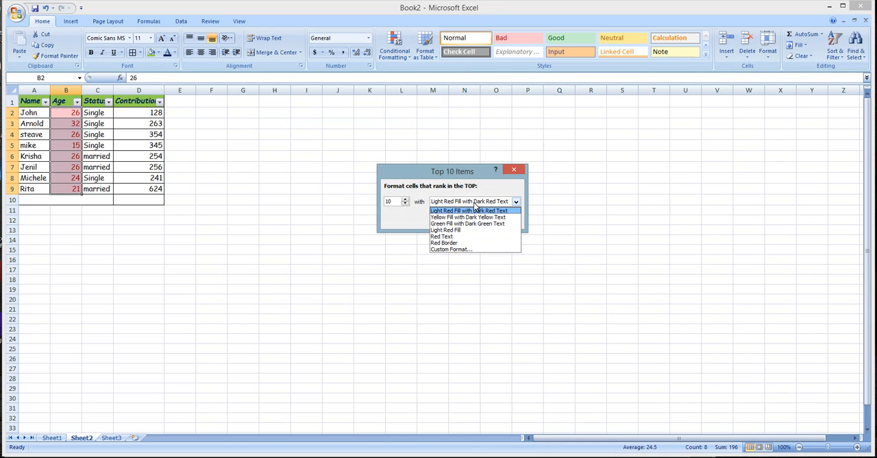
pyautogui.click(404, 204)
pyautogui.click(405, 204)
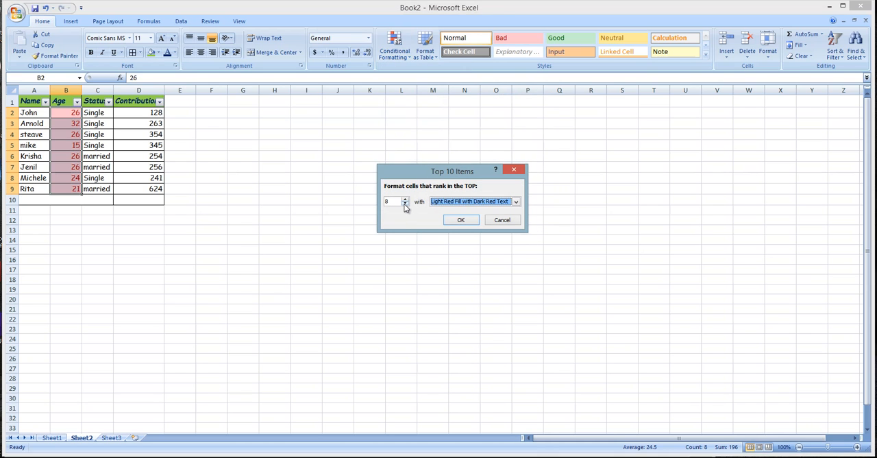
pyautogui.click(404, 204)
pyautogui.click(405, 204)
pyautogui.click(404, 204)
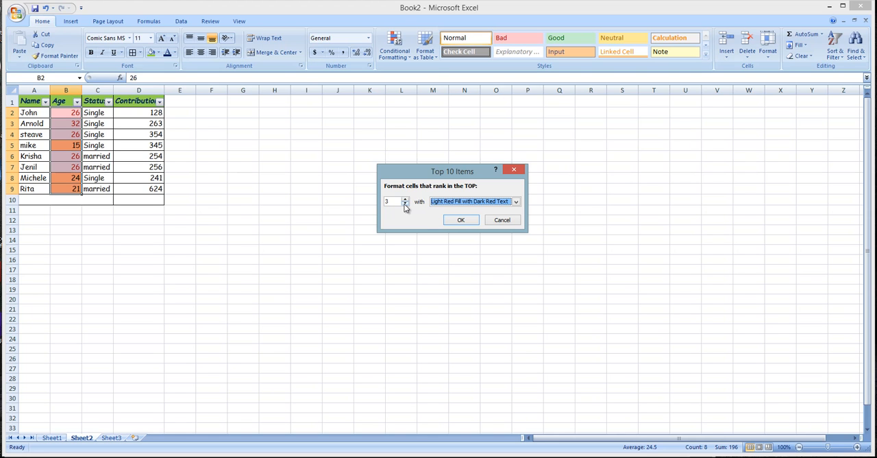
pyautogui.click(460, 219)
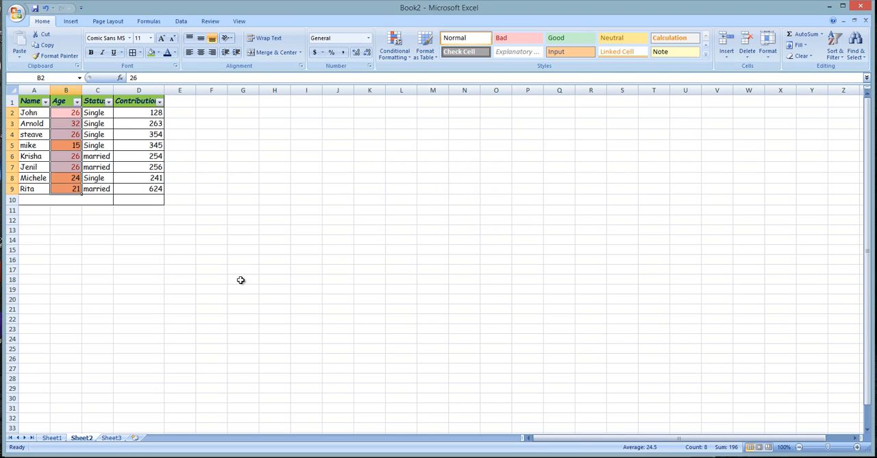
pyautogui.click(216, 277)
pyautogui.click(66, 142)
pyautogui.click(66, 189)
pyautogui.click(67, 144)
pyautogui.moveTo(66, 178); pyautogui.dragTo(66, 192)
pyautogui.click(69, 180)
pyautogui.click(68, 148)
pyautogui.click(62, 188)
# - Filter the Age column by the orange cell color, then replace it with the light yellow cell color filter
pyautogui.click(77, 101)
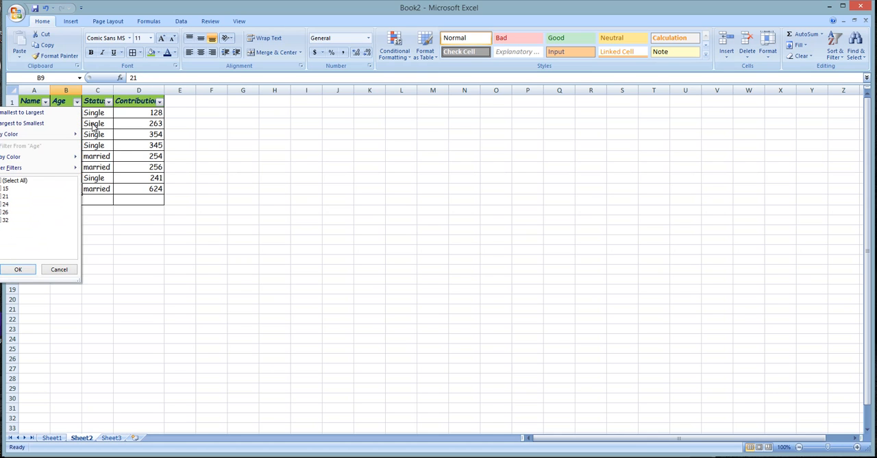
pyautogui.moveTo(24, 162)
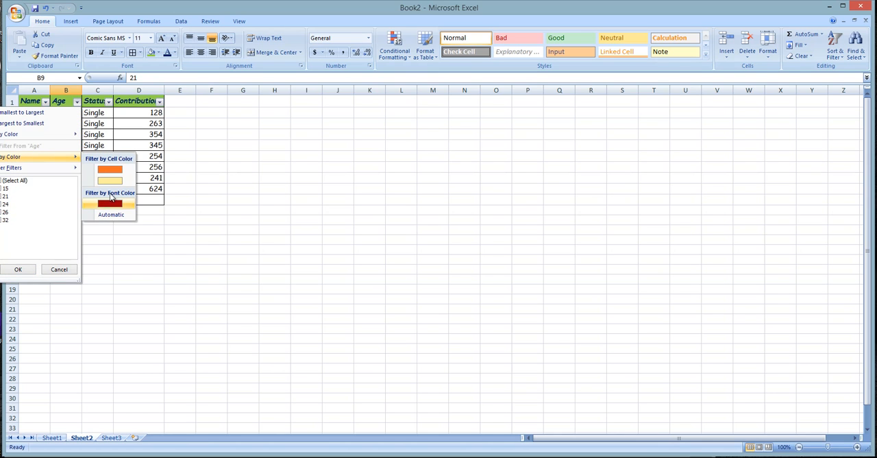
pyautogui.click(109, 170)
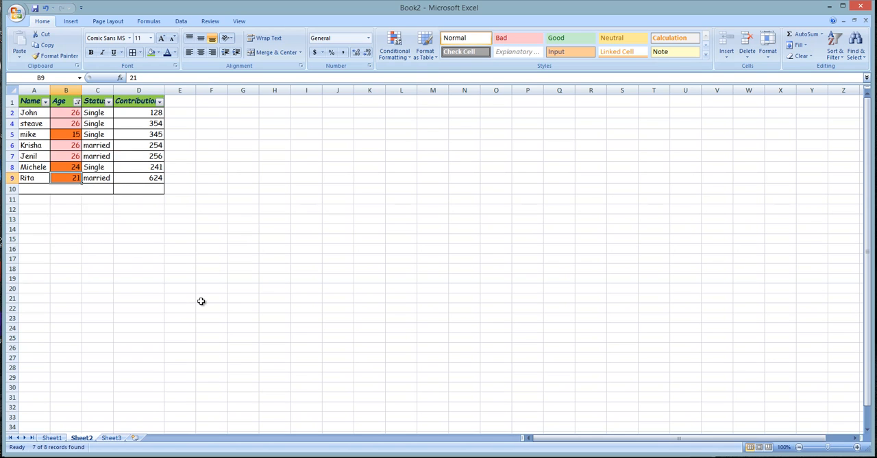
pyautogui.click(76, 103)
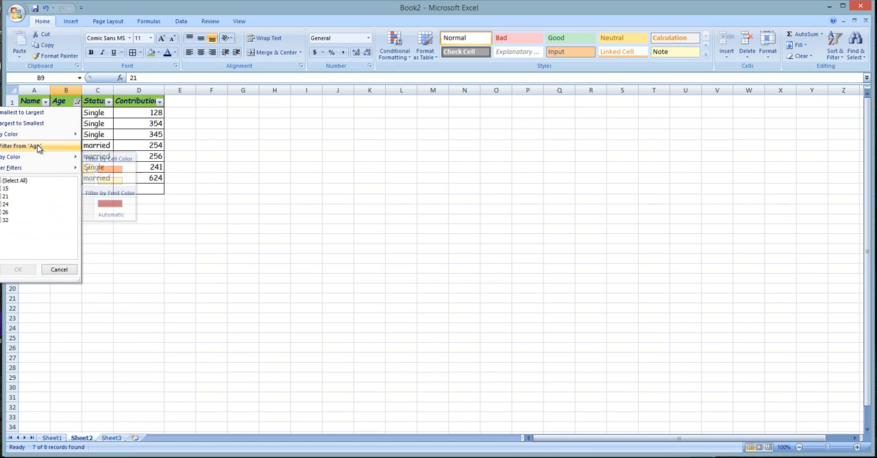
pyautogui.moveTo(33, 156)
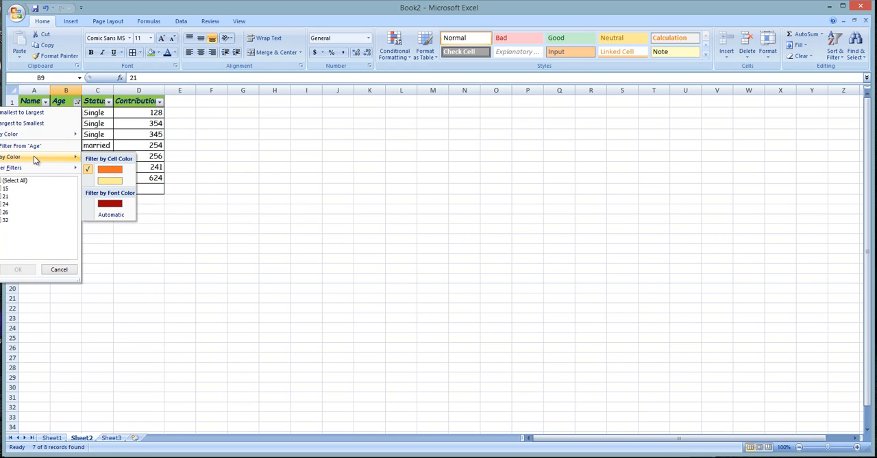
pyautogui.click(109, 181)
pyautogui.click(104, 183)
# - Filter the Age column by the dark red font color, then clear the filter from the column
pyautogui.click(77, 101)
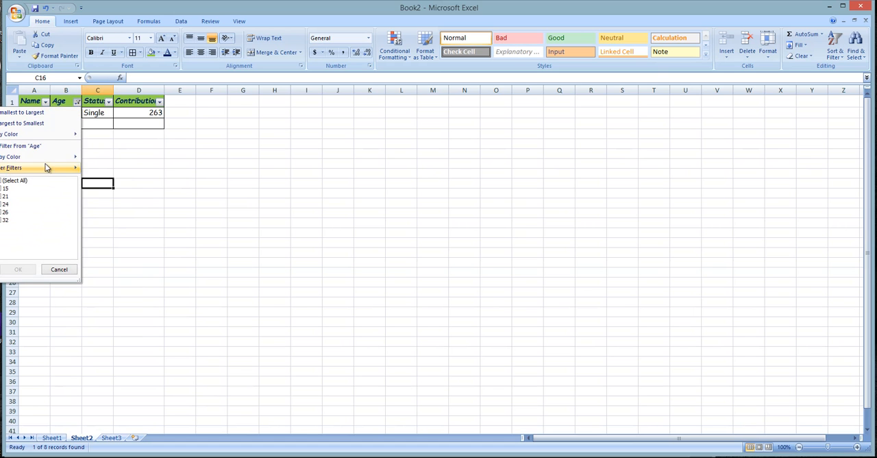
pyautogui.moveTo(21, 158)
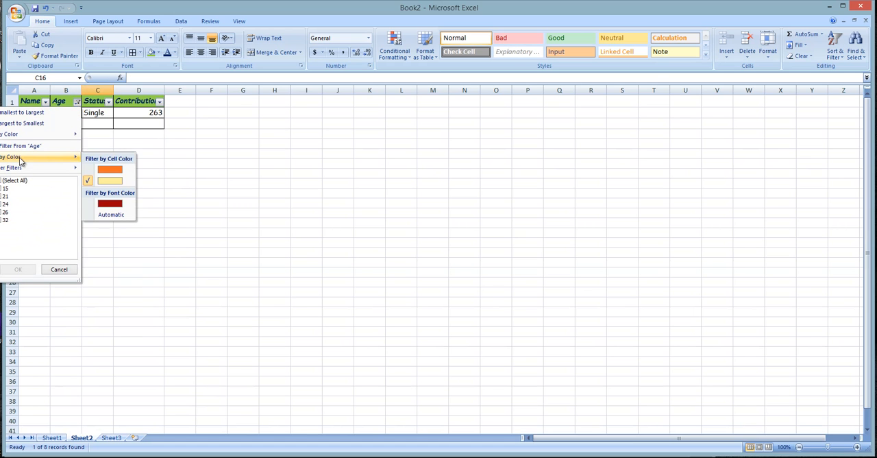
pyautogui.click(95, 214)
pyautogui.click(180, 244)
pyautogui.click(76, 102)
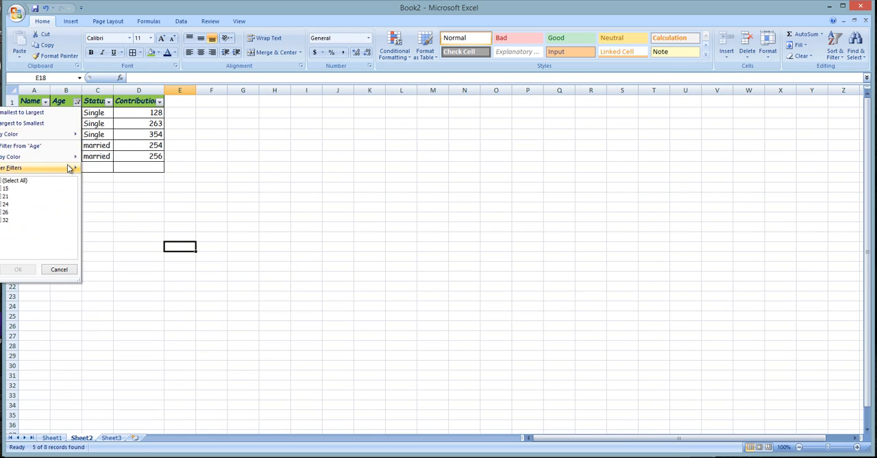
pyautogui.click(20, 145)
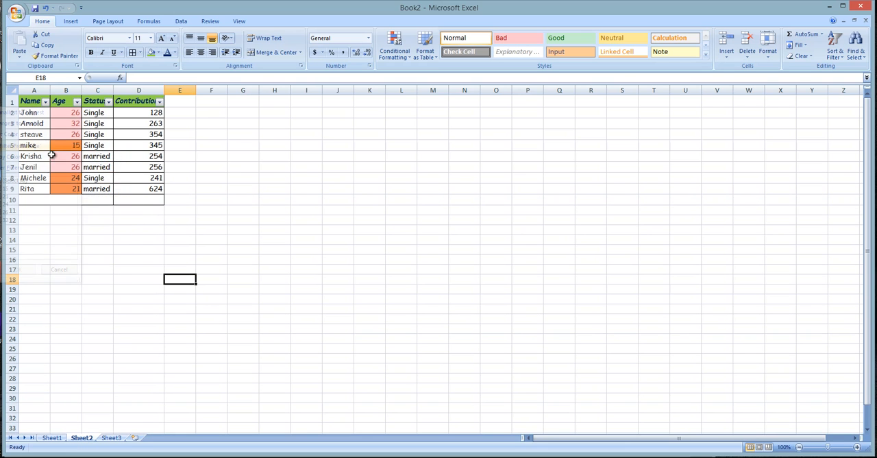
pyautogui.click(77, 101)
pyautogui.moveTo(31, 156)
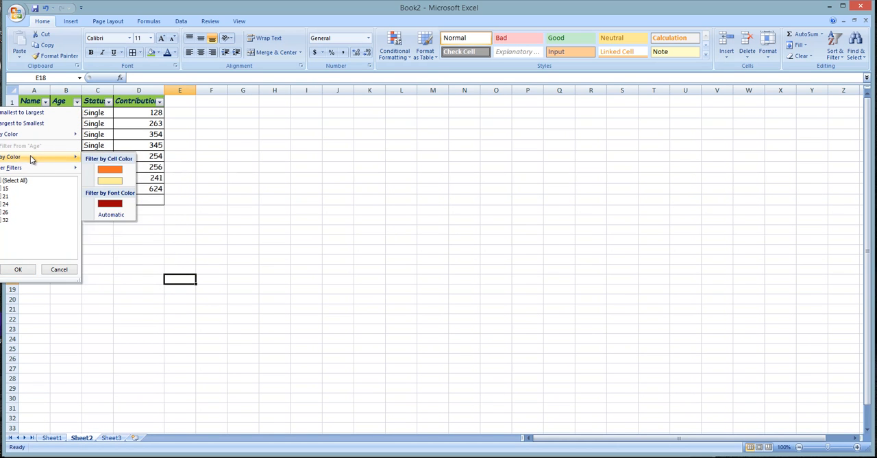
pyautogui.click(271, 155)
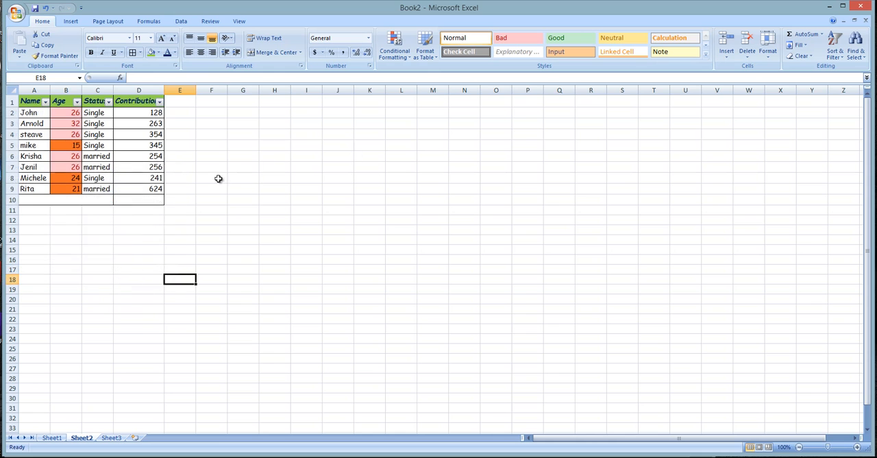
# - Delete the empty bordered row 10 below the table
pyautogui.click(78, 169)
pyautogui.click(82, 209)
pyautogui.click(23, 198)
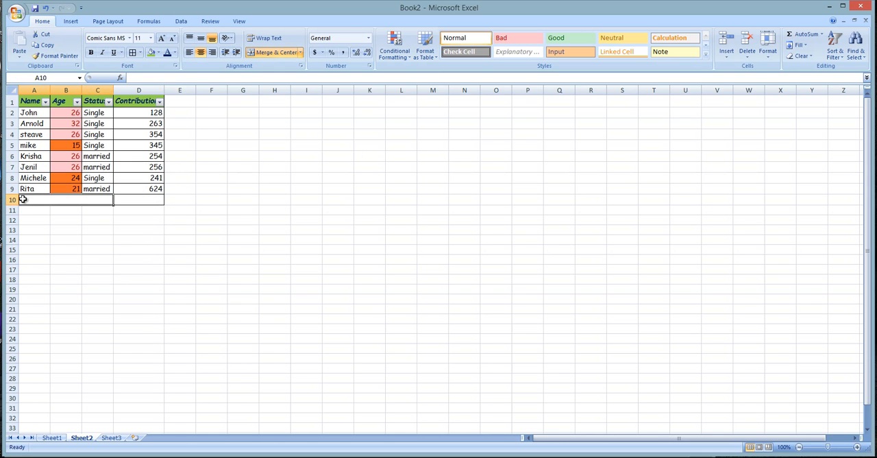
pyautogui.click(13, 199)
pyautogui.rightClick(13, 199)
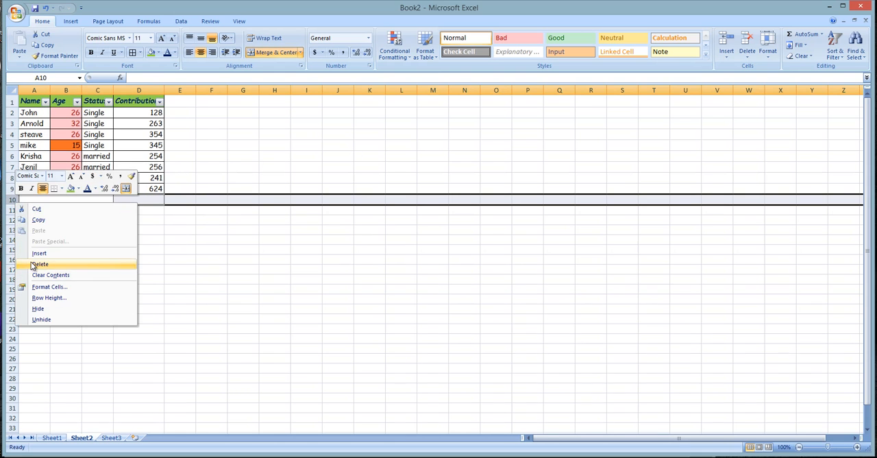
pyautogui.click(34, 263)
pyautogui.click(231, 268)
# - Filter the Age column to show only cells with the orange cell color
pyautogui.click(77, 174)
pyautogui.click(77, 101)
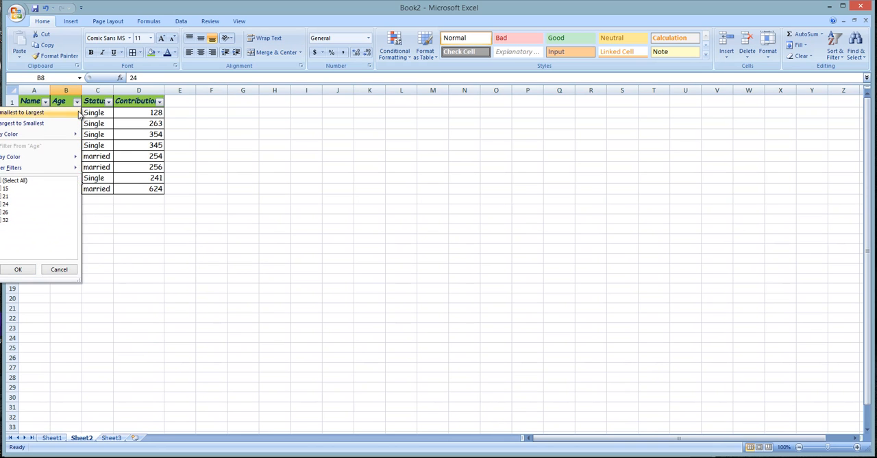
pyautogui.moveTo(21, 162)
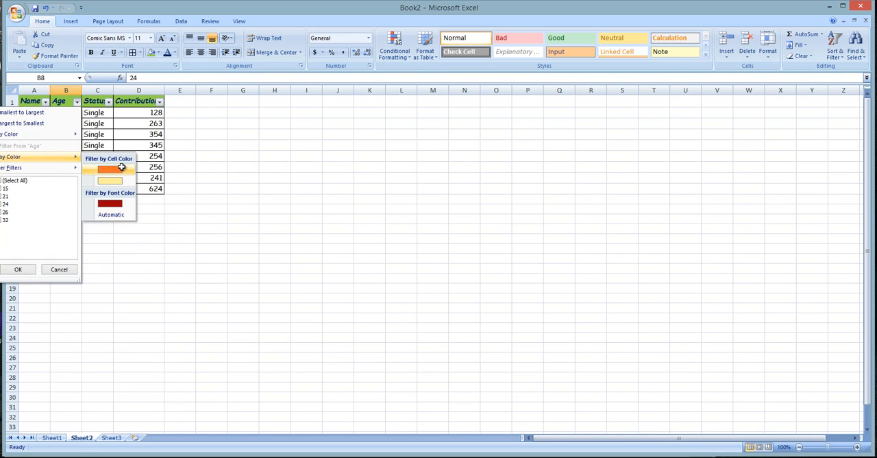
pyautogui.click(109, 169)
pyautogui.click(68, 141)
# - Switch the Age filter to the light yellow cell color, then clear the filter from the column
pyautogui.click(78, 102)
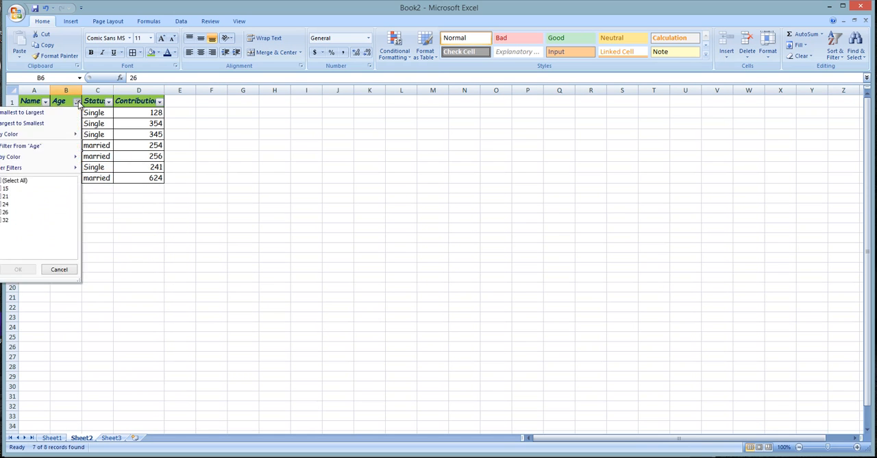
pyautogui.moveTo(41, 157)
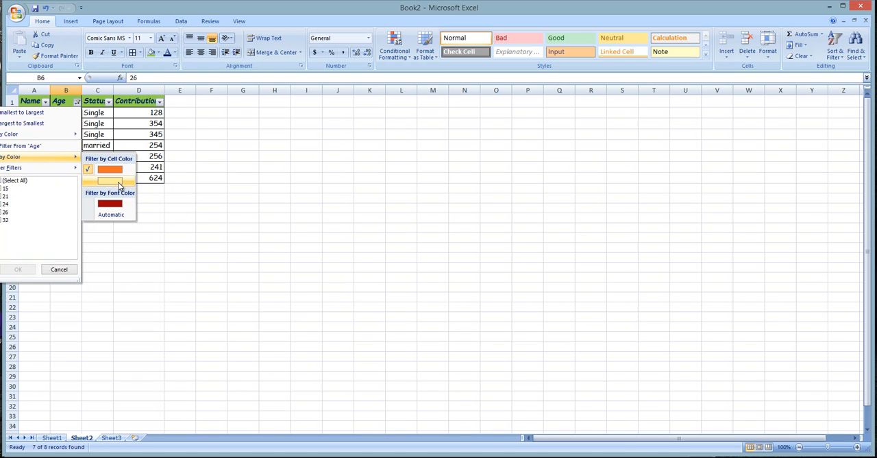
pyautogui.click(117, 181)
pyautogui.click(117, 183)
pyautogui.click(77, 101)
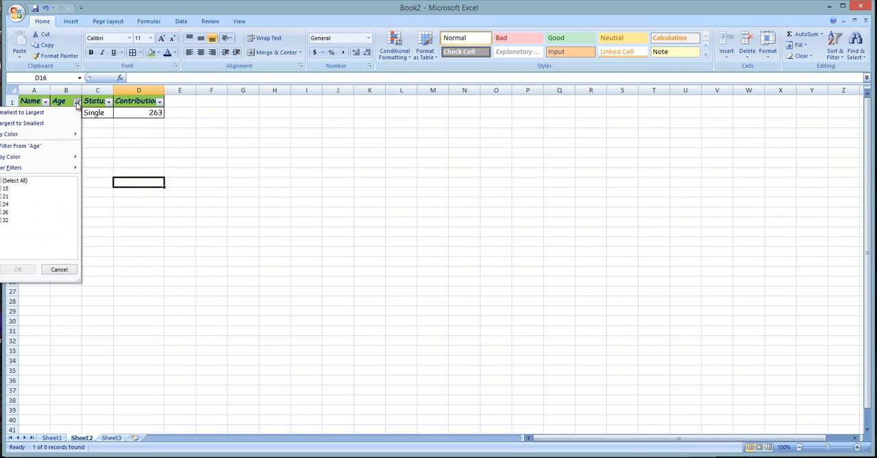
pyautogui.click(44, 144)
pyautogui.click(137, 166)
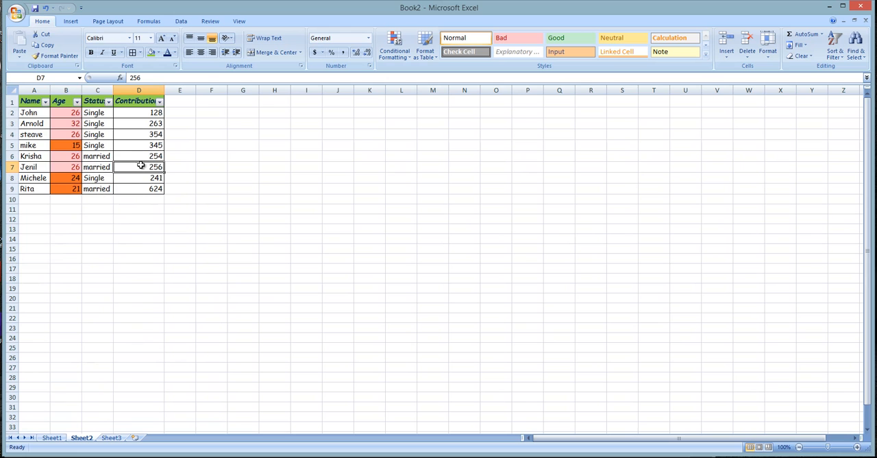
# - Filter the Age column by the orange cell color again
pyautogui.click(77, 101)
pyautogui.moveTo(52, 157)
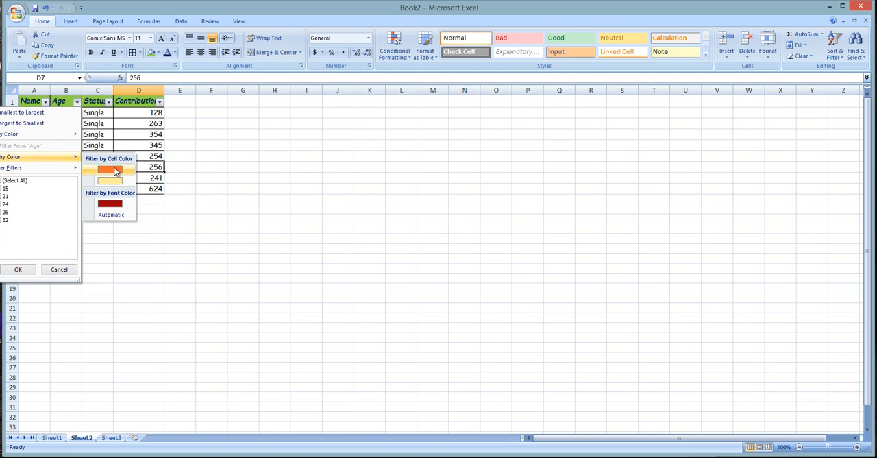
pyautogui.click(116, 170)
pyautogui.click(205, 197)
pyautogui.click(94, 143)
pyautogui.click(69, 135)
pyautogui.click(75, 114)
pyautogui.click(215, 158)
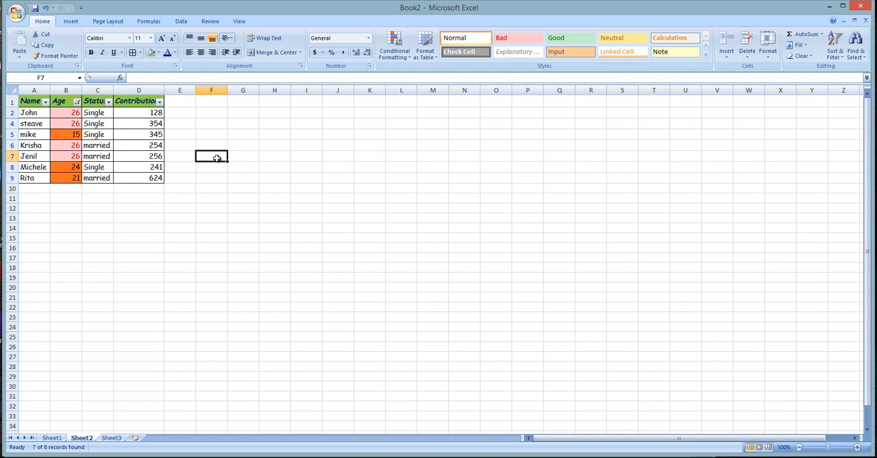
# - Clear the active filter from the table, then turn filtering off for the header row
pyautogui.click(680, 149)
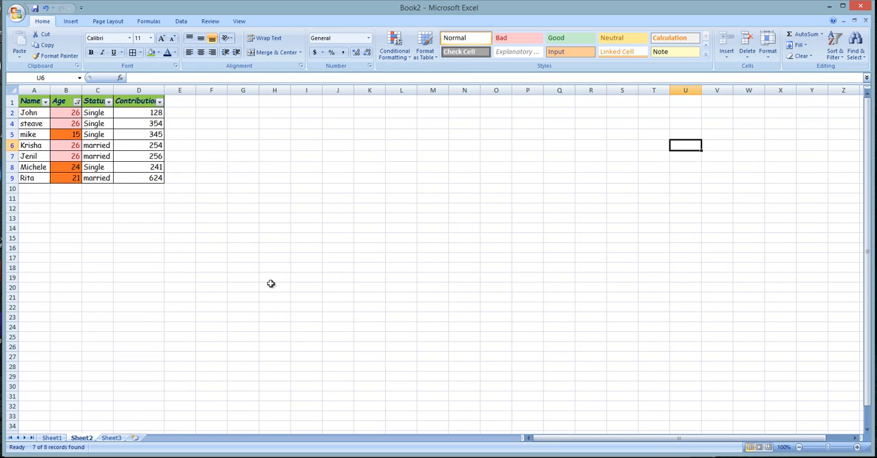
pyautogui.click(96, 157)
pyautogui.click(835, 45)
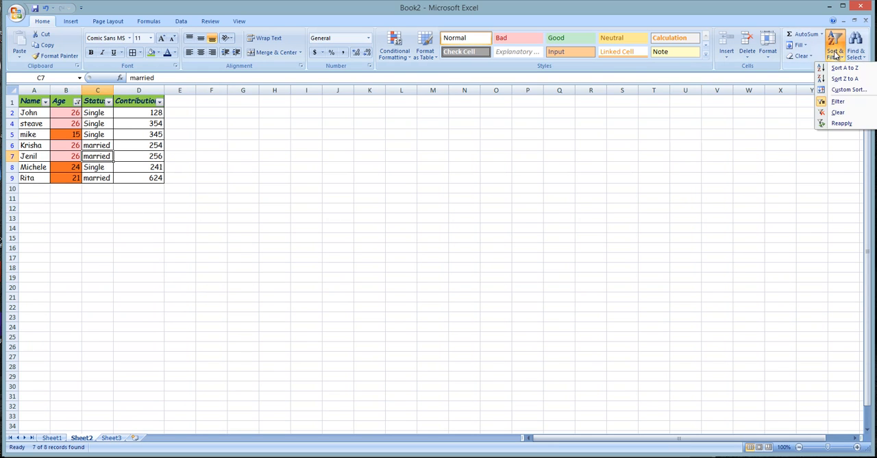
pyautogui.click(837, 114)
pyautogui.click(97, 229)
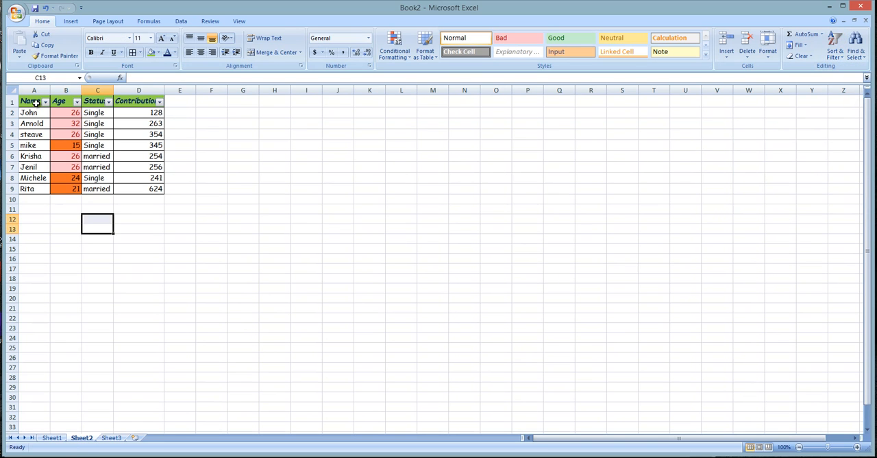
pyautogui.moveTo(35, 102); pyautogui.dragTo(157, 103)
pyautogui.click(834, 45)
pyautogui.click(838, 102)
pyautogui.click(152, 210)
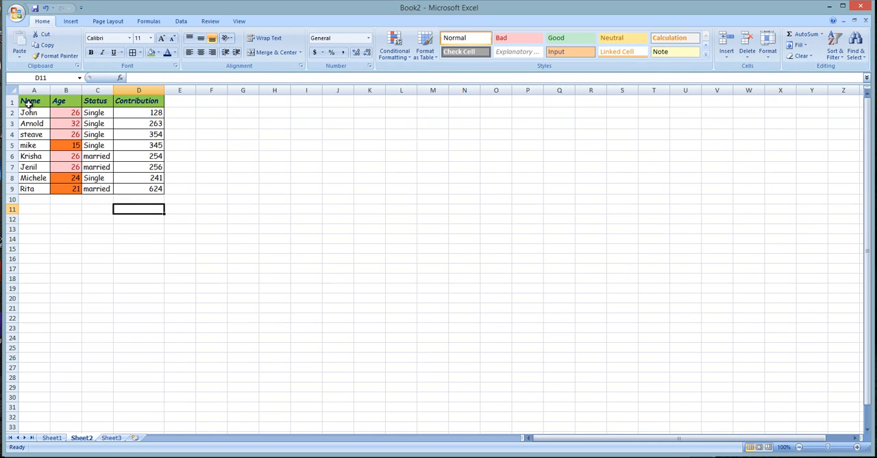
# - Clear all formats from the Age values in B2:B9
pyautogui.click(66, 122)
pyautogui.moveTo(69, 112); pyautogui.dragTo(72, 189)
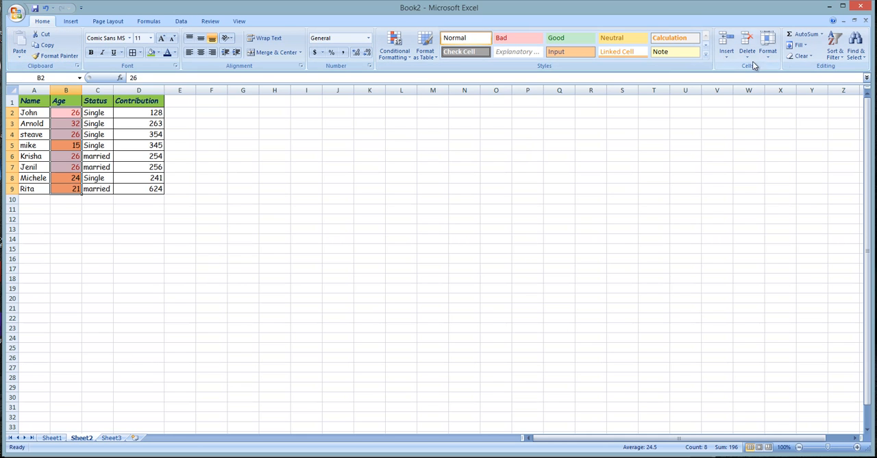
pyautogui.click(801, 56)
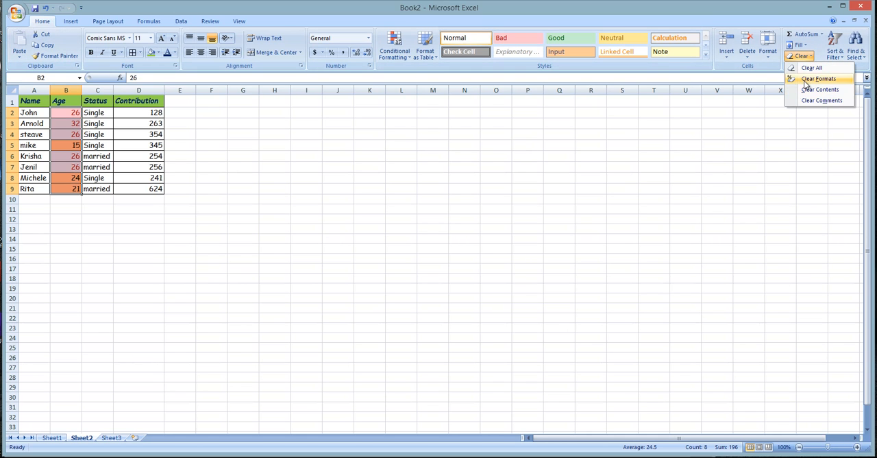
pyautogui.click(819, 79)
pyautogui.click(338, 277)
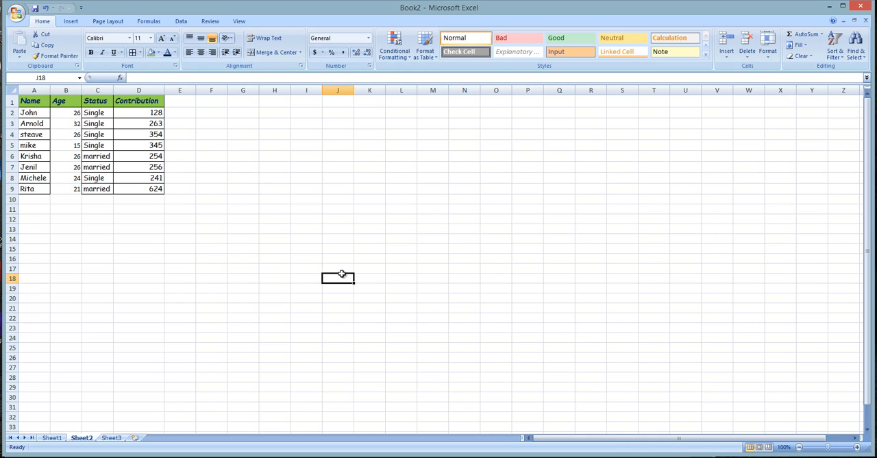
# - Copy the formatting of Status cell C2 onto the Age values in B2:B9 with Format Painter
pyautogui.click(95, 114)
pyautogui.click(55, 55)
pyautogui.moveTo(65, 114); pyautogui.dragTo(75, 190)
pyautogui.click(206, 258)
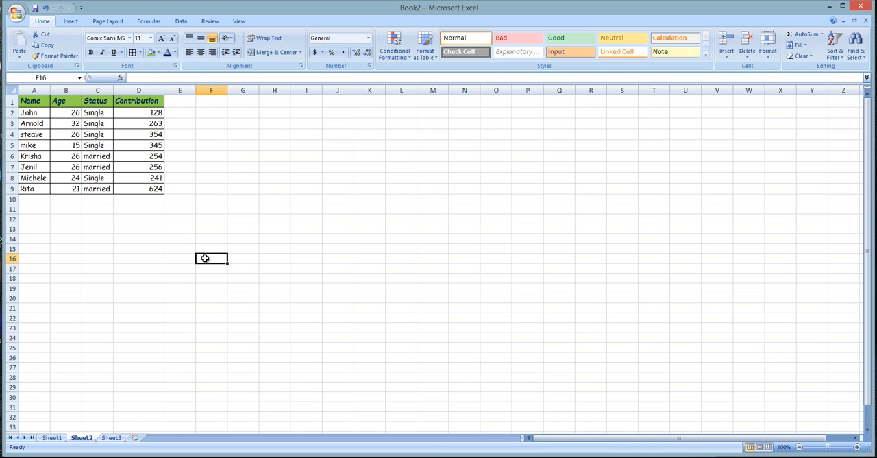
pyautogui.click(97, 126)
pyautogui.click(65, 124)
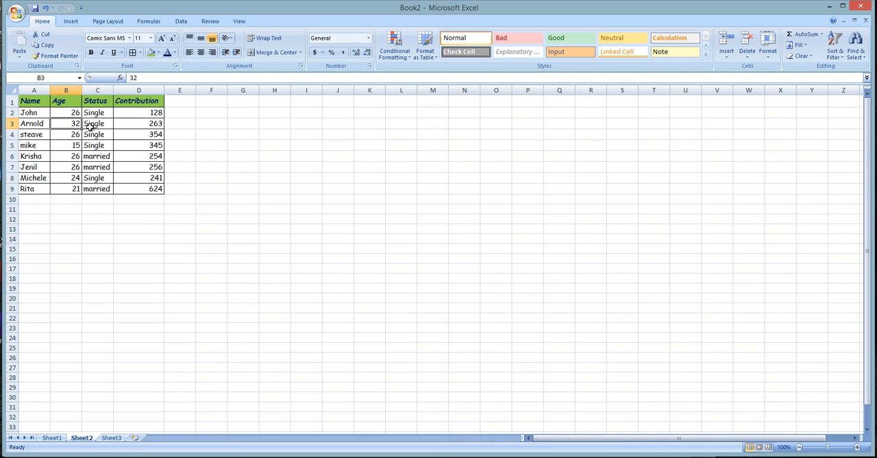
pyautogui.click(96, 209)
# - Copy the last record in A9:D9 into row 10
pyautogui.moveTo(21, 187); pyautogui.dragTo(134, 189)
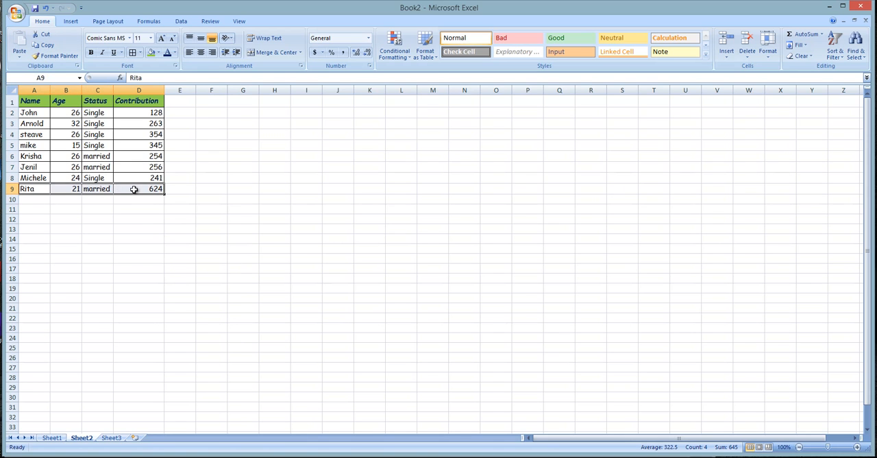
pyautogui.hotkey('ctrl', 'c')
pyautogui.click(34, 198)
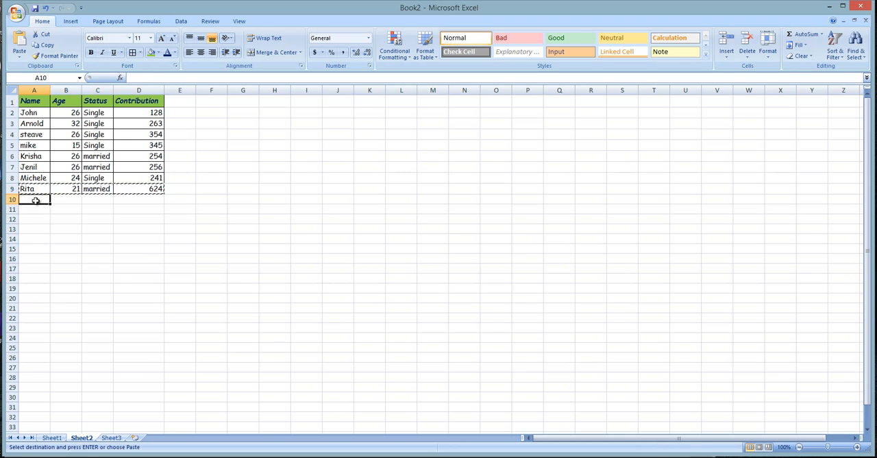
pyautogui.press('Return')
# - Copy the records in A2:D9 and paste them in blocks starting at A10, A18 and A26
pyautogui.moveTo(31, 112); pyautogui.dragTo(153, 190)
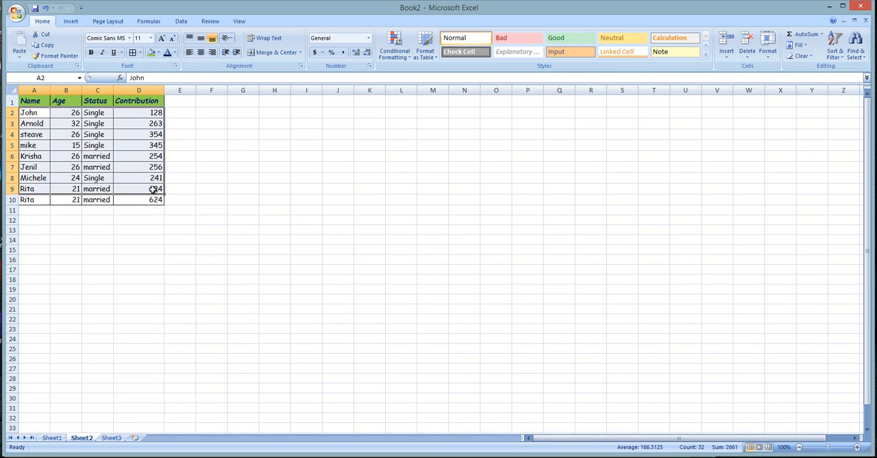
pyautogui.hotkey('ctrl', 'c')
pyautogui.click(36, 200)
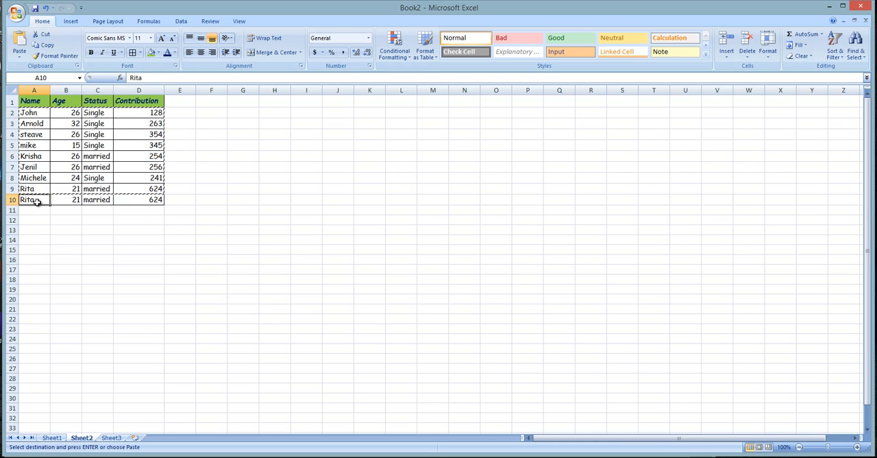
pyautogui.hotkey('ctrl', 'v')
pyautogui.click(30, 287)
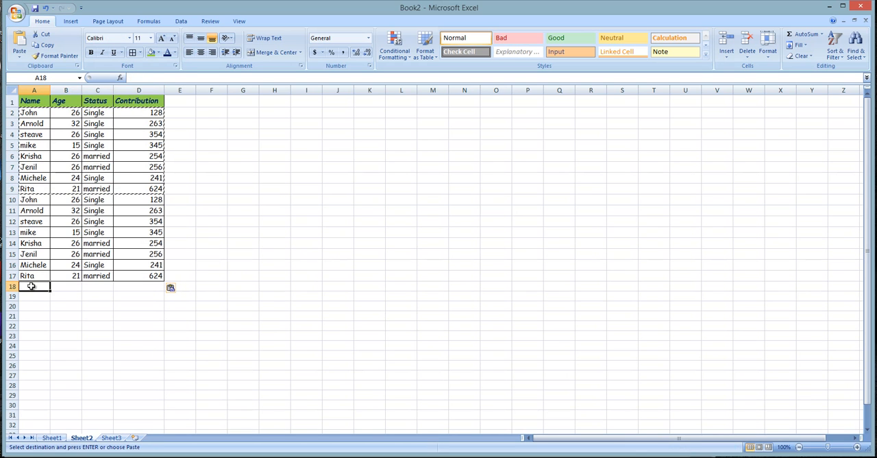
pyautogui.hotkey('ctrl', 'v')
pyautogui.click(42, 373)
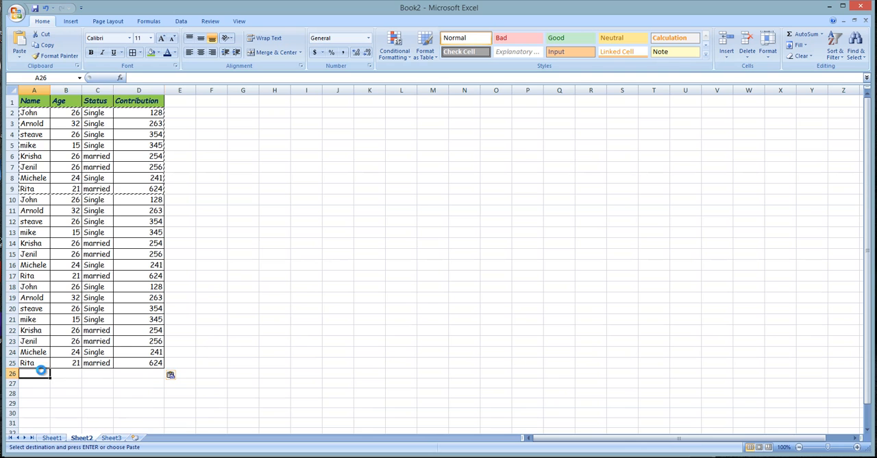
pyautogui.hotkey('ctrl', 'v')
# - Look through the extended table from the header row down to its last record and back
pyautogui.scroll(-6, 50, 425)
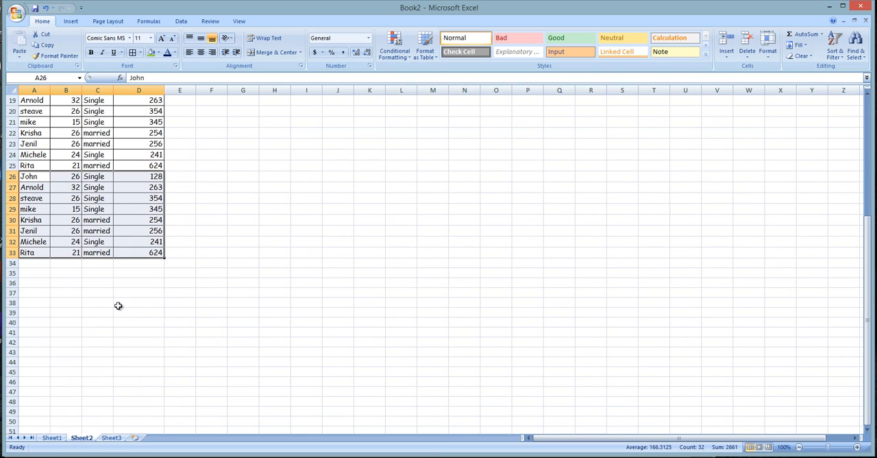
pyautogui.click(117, 303)
pyautogui.scroll(6, 111, 298)
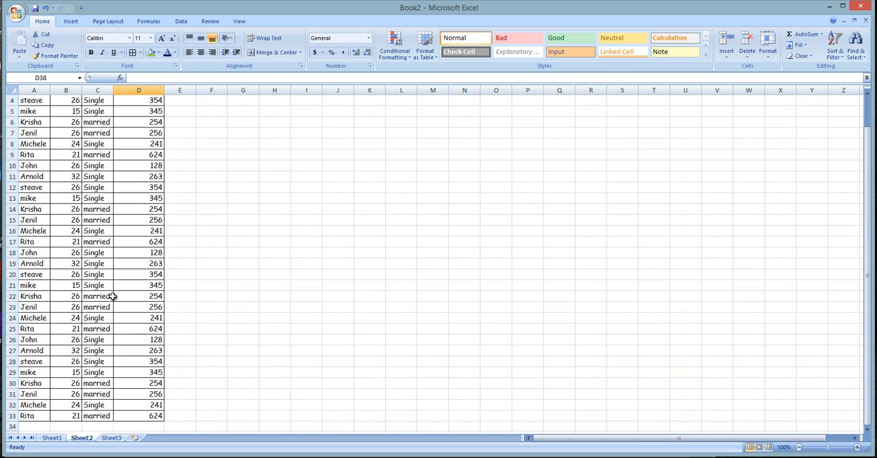
pyautogui.scroll(-8, 111, 298)
pyautogui.scroll(-5, 113, 293)
pyautogui.scroll(13, 116, 288)
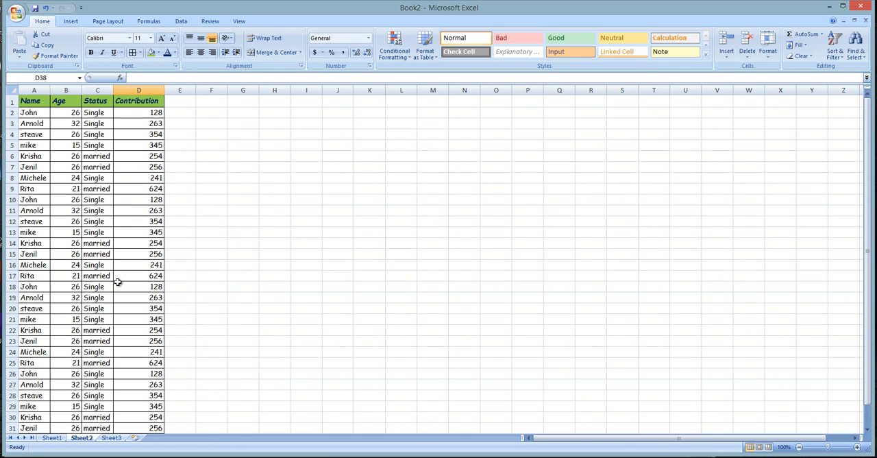
pyautogui.moveTo(30, 103); pyautogui.dragTo(133, 103)
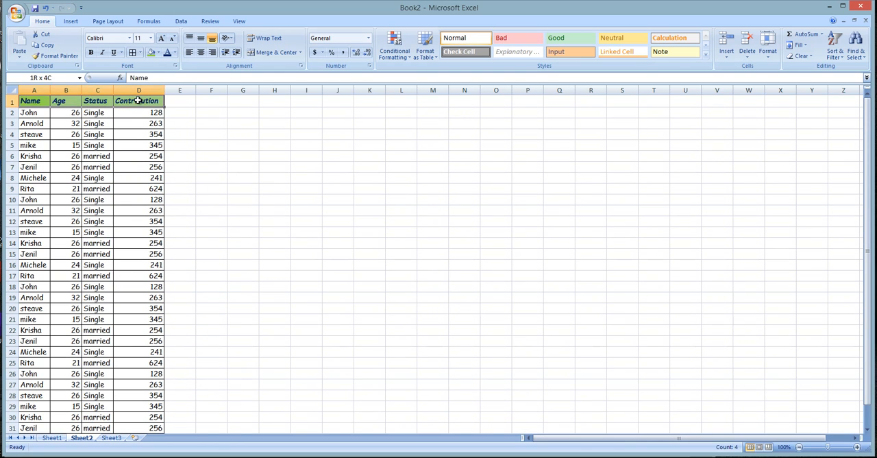
pyautogui.scroll(-8, 130, 293)
pyautogui.click(104, 168)
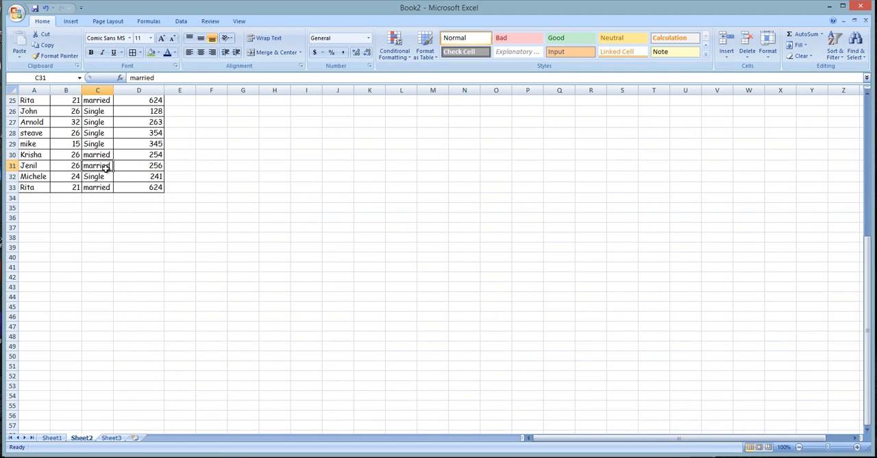
pyautogui.scroll(8, 111, 167)
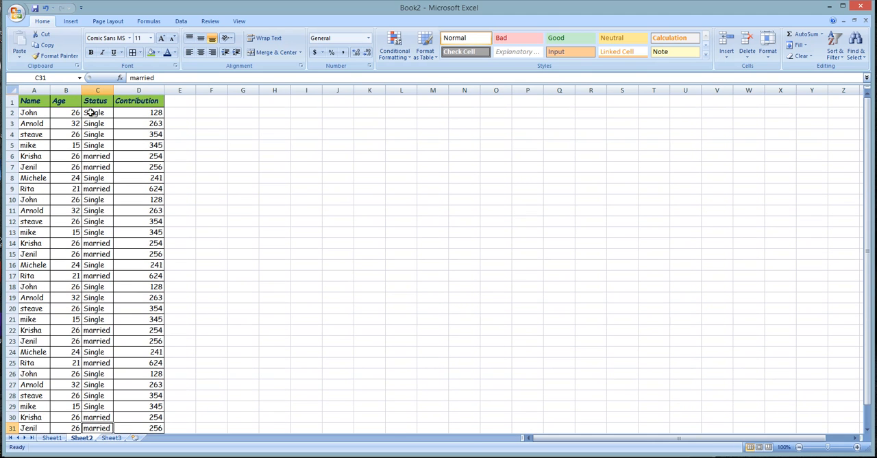
pyautogui.scroll(-2, 96, 195)
pyautogui.scroll(2, 96, 198)
pyautogui.scroll(-9, 96, 198)
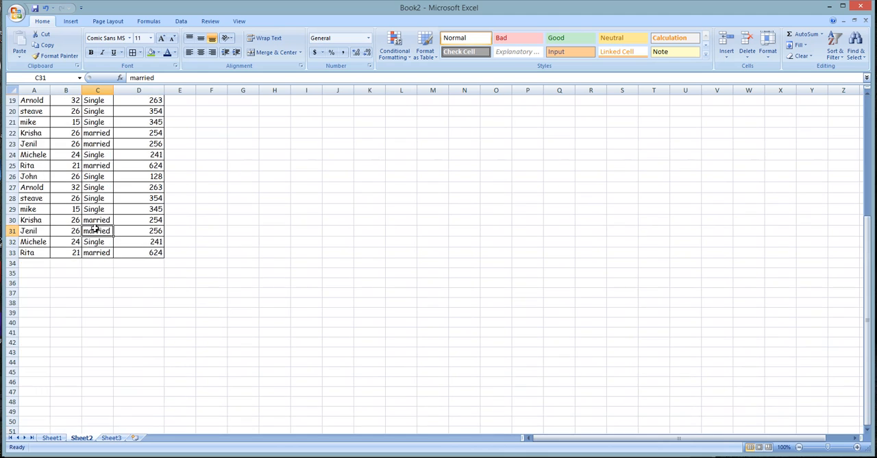
pyautogui.scroll(9, 85, 291)
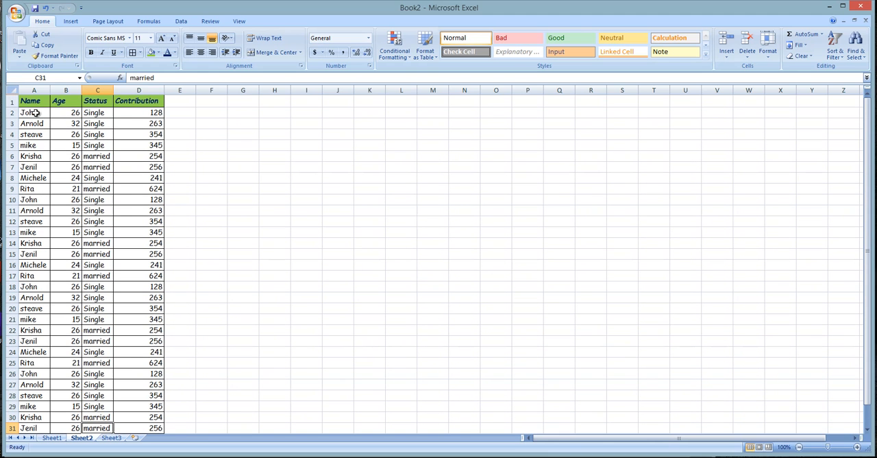
# - Freeze the top row that holds the Name, Age, Status and Contribution headers
pyautogui.click(38, 114)
pyautogui.moveTo(163, 101); pyautogui.dragTo(38, 103)
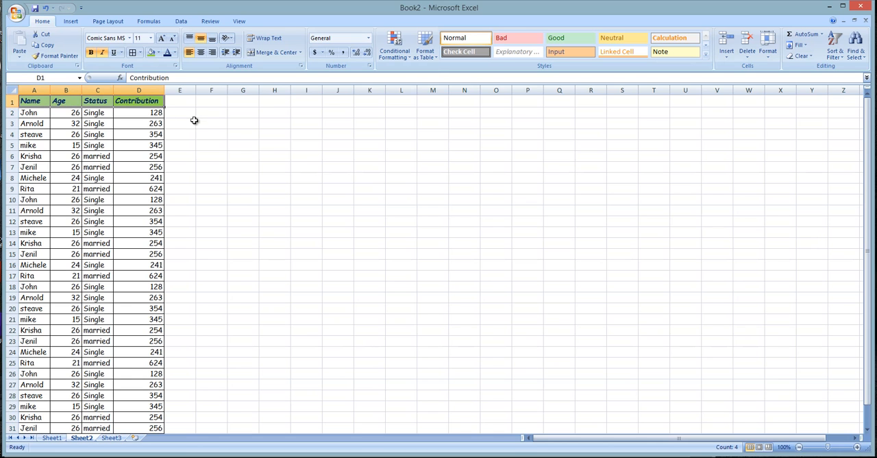
pyautogui.click(31, 115)
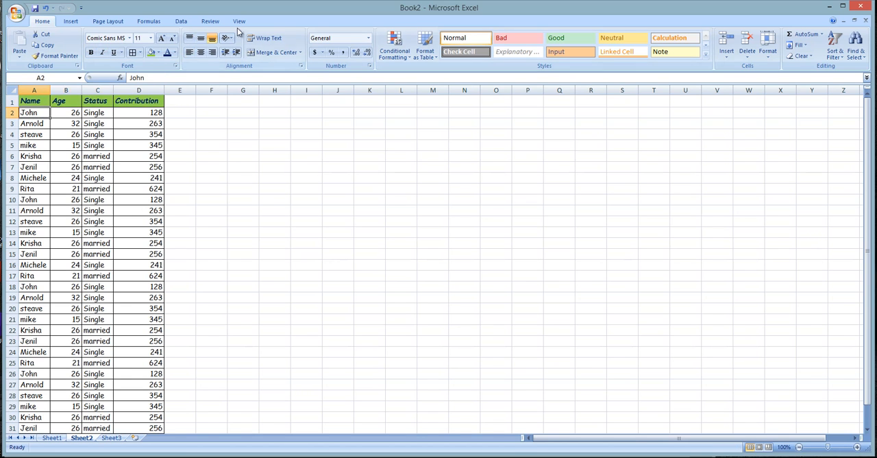
pyautogui.click(221, 21)
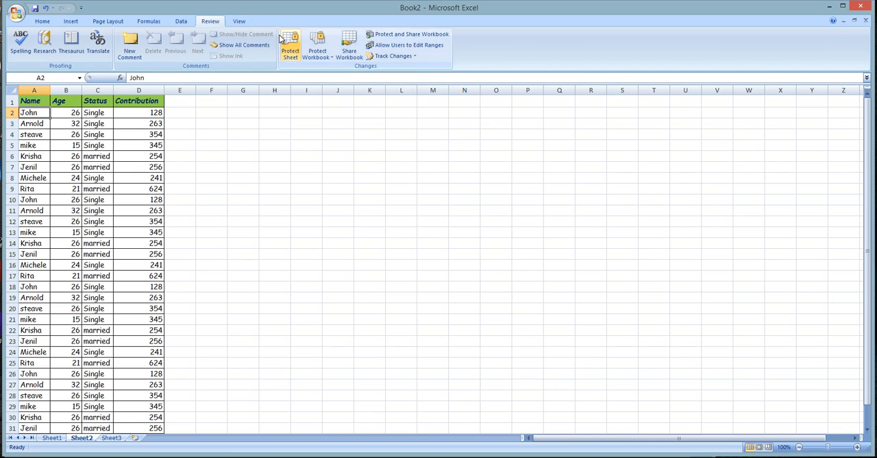
pyautogui.click(244, 22)
pyautogui.click(358, 50)
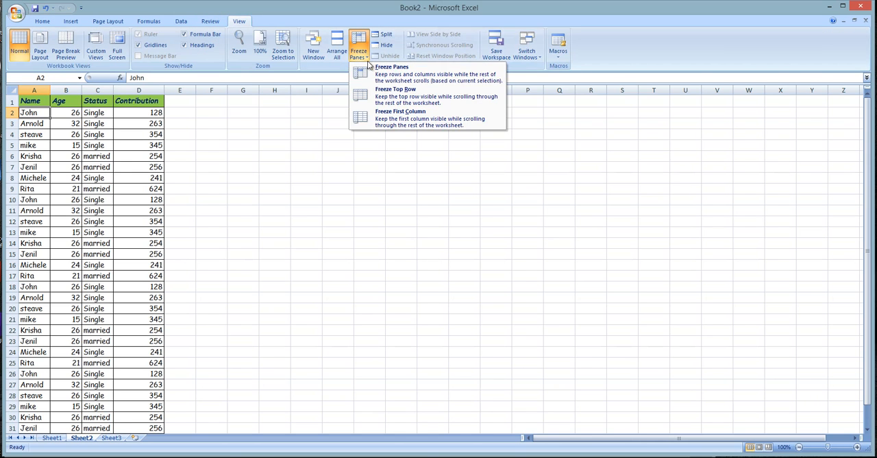
pyautogui.click(381, 97)
pyautogui.click(392, 208)
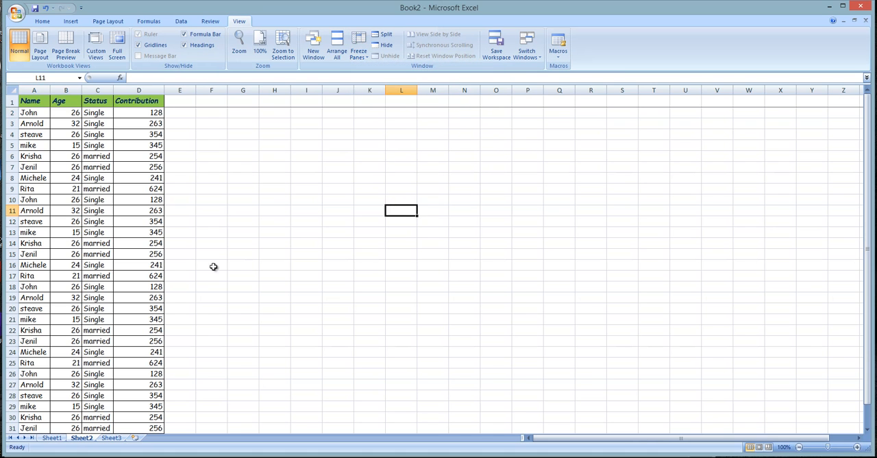
# - Check the frozen header row against the lower records and the empty rows beneath the table
pyautogui.scroll(-6, 101, 188)
pyautogui.scroll(-5, 102, 188)
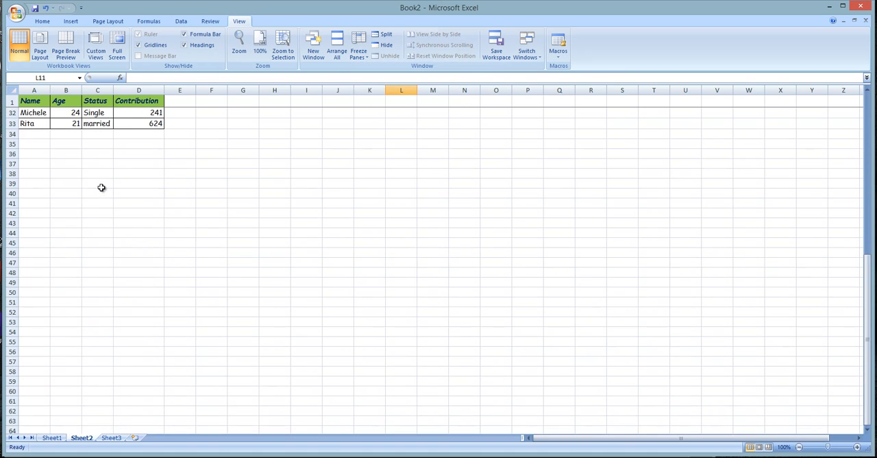
pyautogui.scroll(6, 102, 188)
pyautogui.scroll(-5, 101, 188)
pyautogui.scroll(2, 101, 188)
pyautogui.scroll(-4, 101, 187)
pyautogui.scroll(5, 96, 183)
pyautogui.scroll(-4, 46, 156)
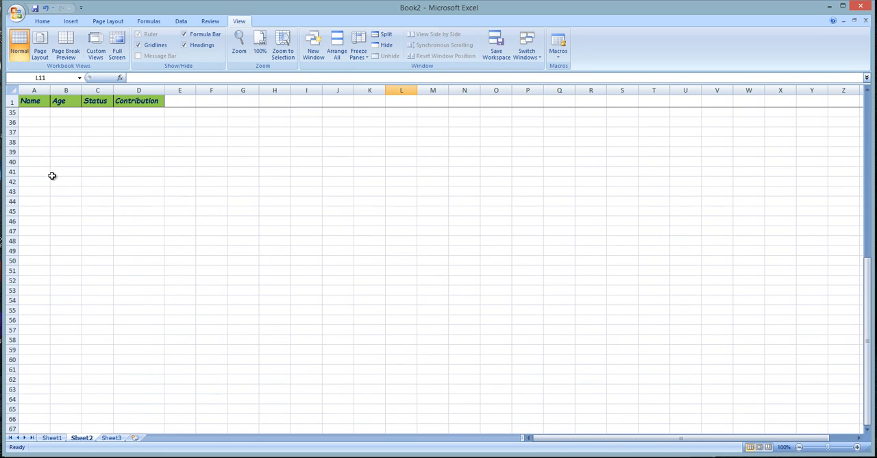
pyautogui.scroll(-10, 55, 176)
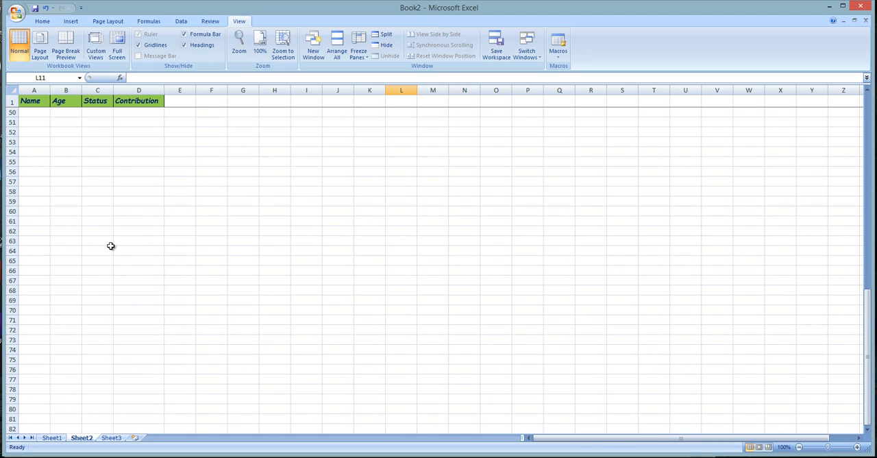
pyautogui.scroll(13, 111, 246)
pyautogui.scroll(8, 113, 245)
pyautogui.click(137, 167)
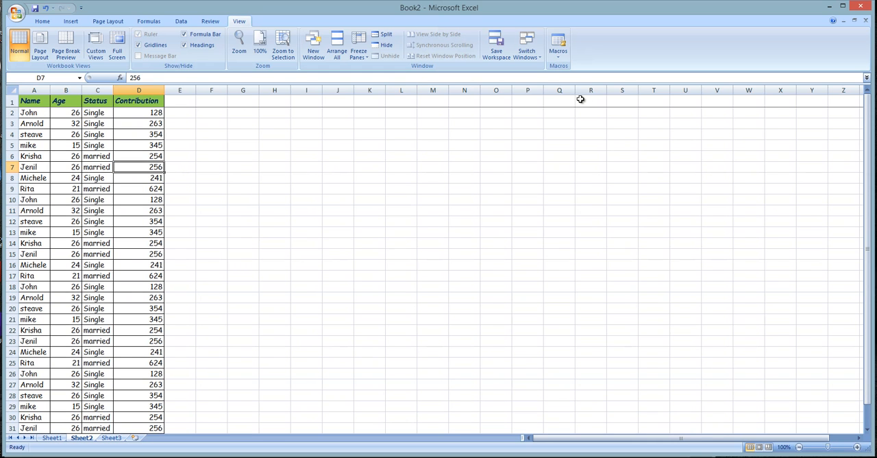
pyautogui.click(244, 180)
pyautogui.scroll(-14, 210, 268)
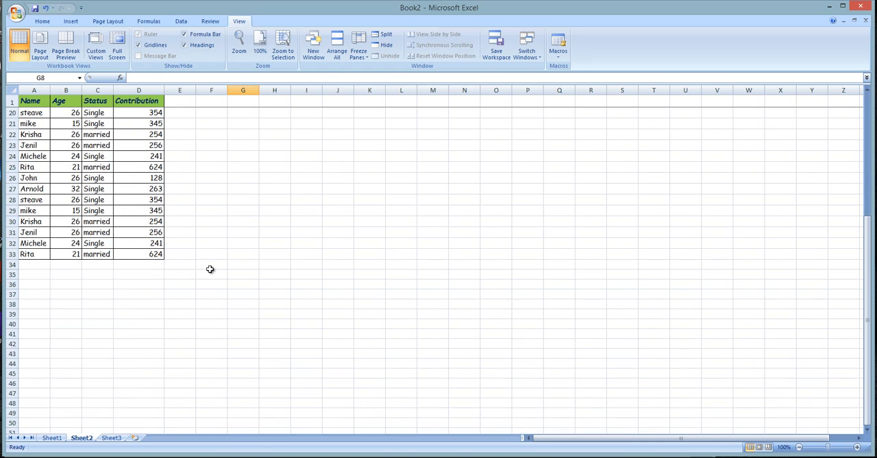
# - Compare the frozen header row with the records further down the table, covering the headings from Name to Contribution
pyautogui.scroll(-4, 209, 268)
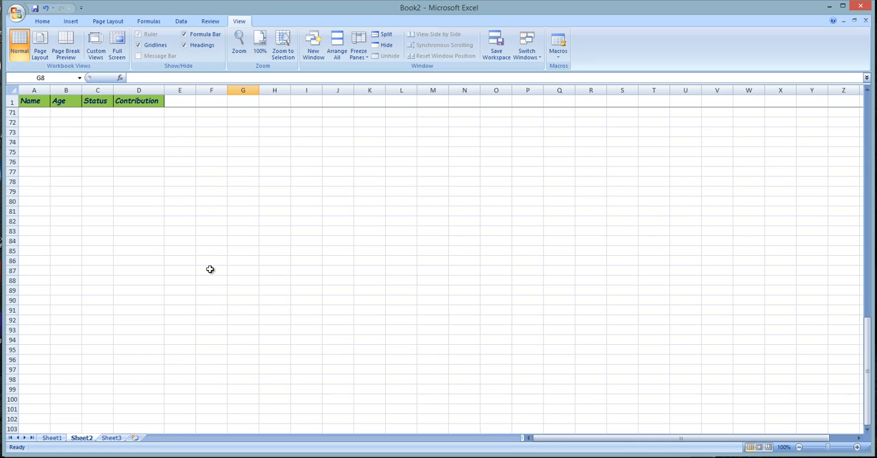
pyautogui.scroll(18, 210, 268)
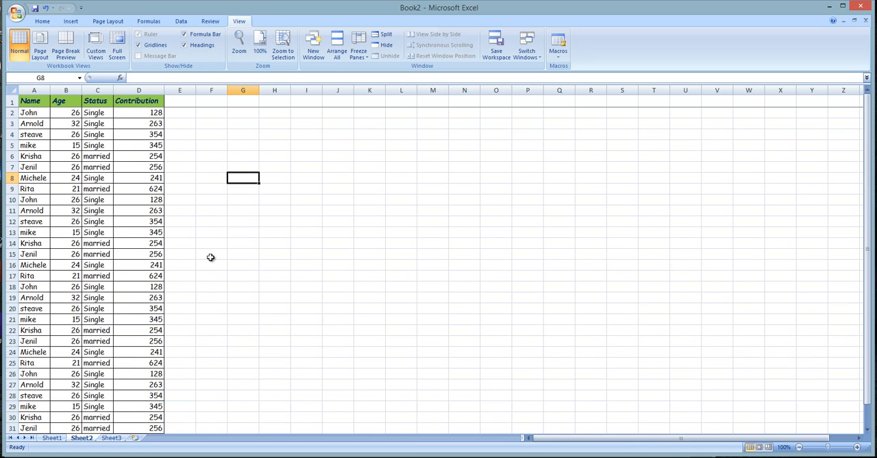
pyautogui.click(40, 102)
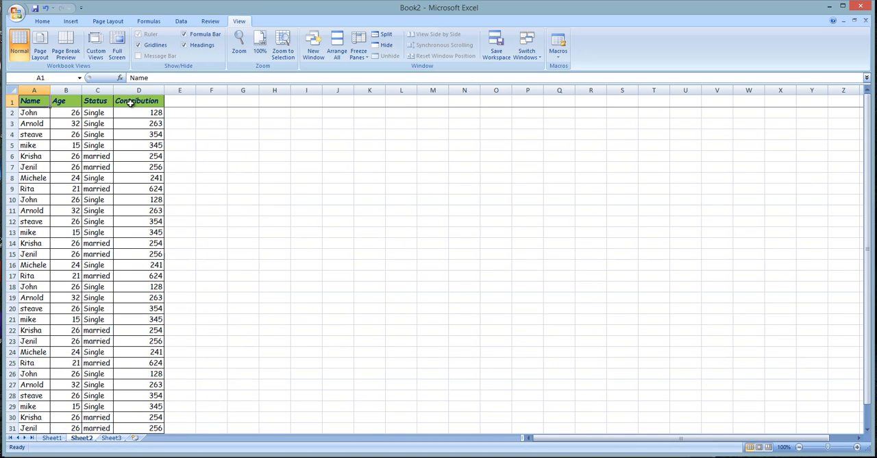
pyautogui.click(110, 189)
pyautogui.moveTo(25, 102); pyautogui.dragTo(147, 101)
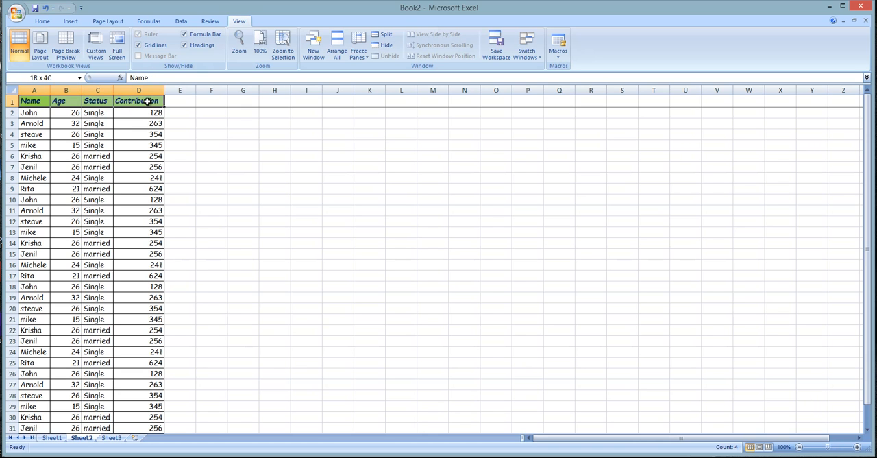
pyautogui.click(128, 166)
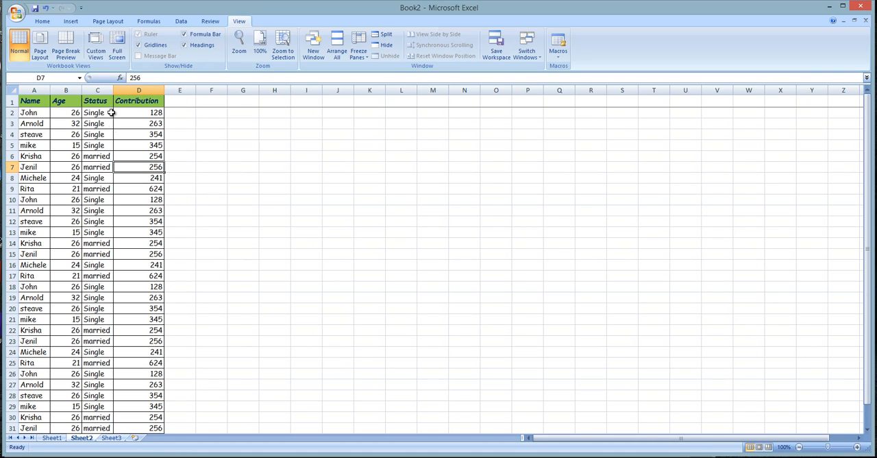
pyautogui.click(131, 188)
pyautogui.scroll(-8, 129, 187)
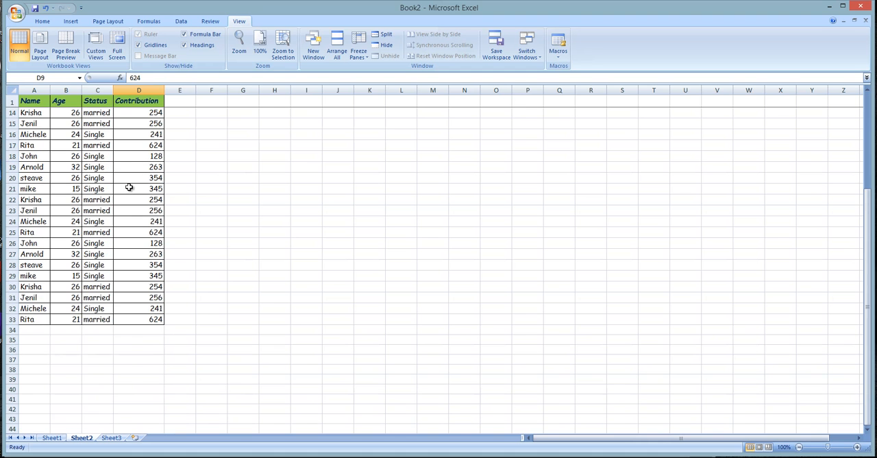
pyautogui.scroll(8, 134, 192)
pyautogui.click(91, 148)
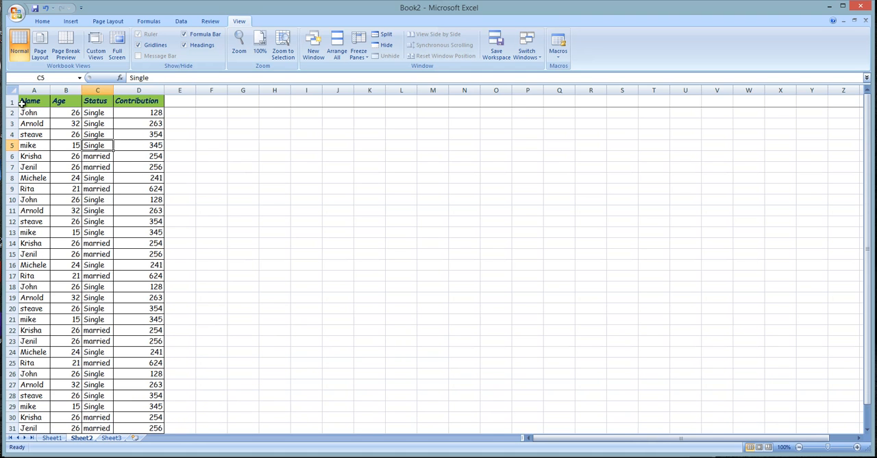
# - Unfreeze the panes to release the top header row
pyautogui.moveTo(34, 119); pyautogui.dragTo(37, 115)
pyautogui.click(37, 111)
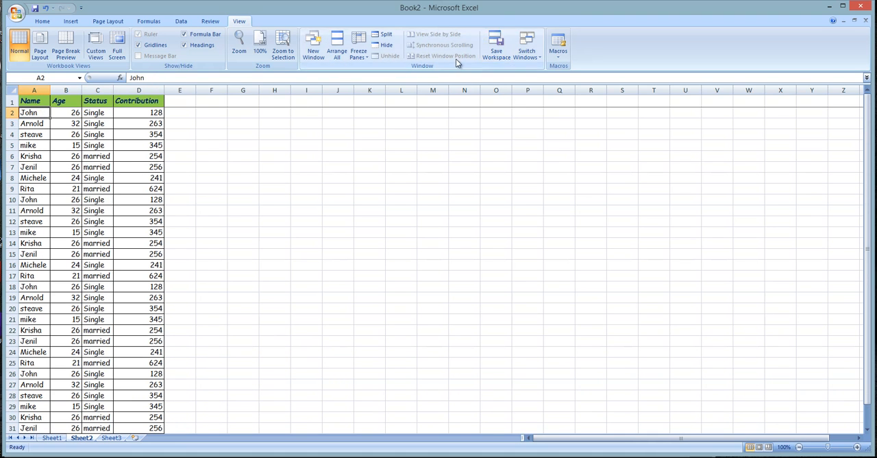
pyautogui.click(359, 51)
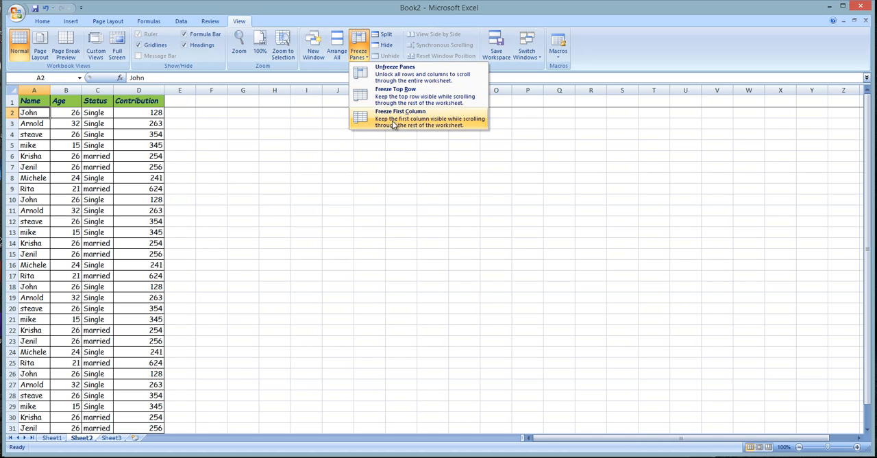
pyautogui.click(386, 72)
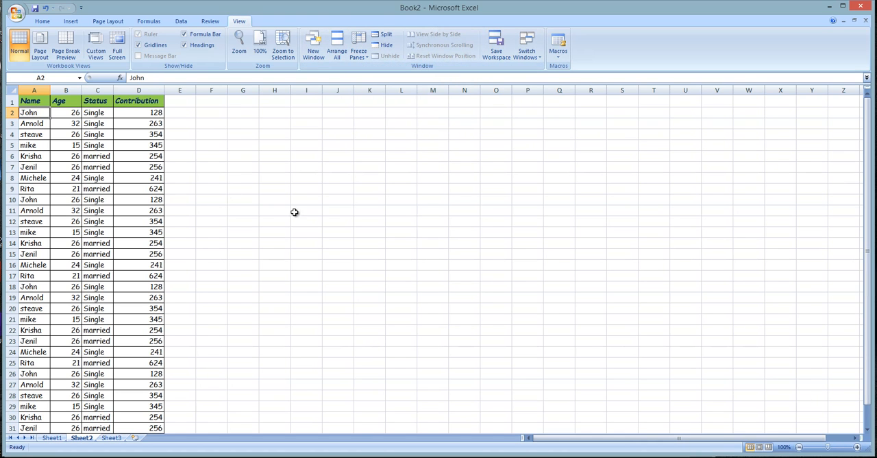
pyautogui.click(211, 188)
# - Freeze the first column, which holds the Name entries
pyautogui.click(66, 102)
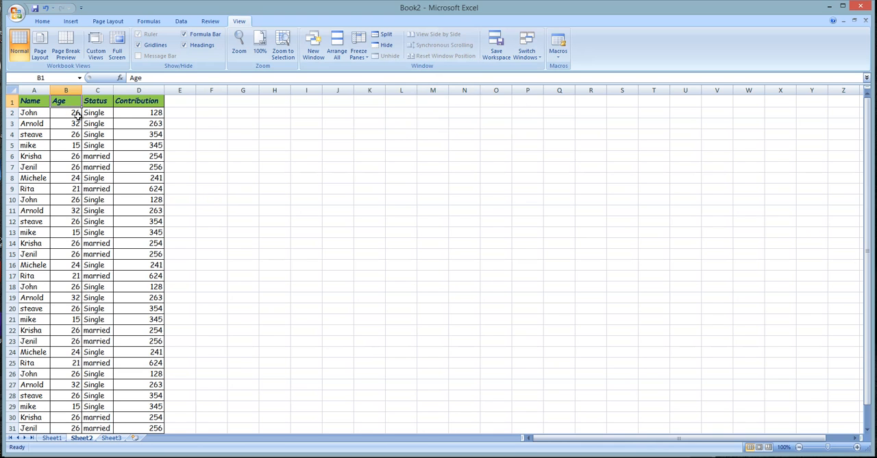
pyautogui.click(356, 55)
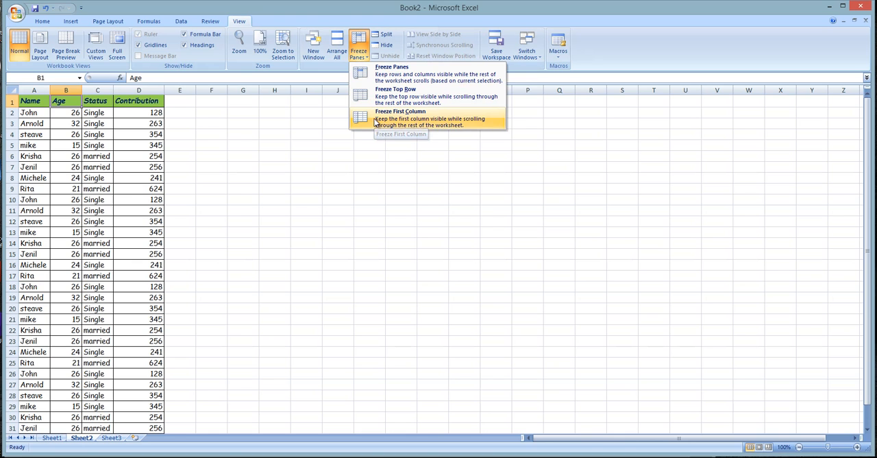
pyautogui.click(374, 118)
pyautogui.click(97, 188)
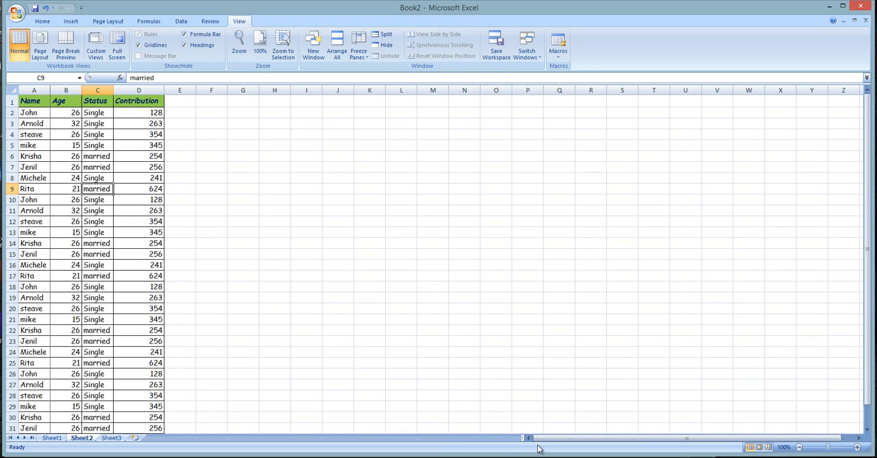
# - Examine the frozen Name column alongside the neighbouring Age column
pyautogui.moveTo(569, 439); pyautogui.dragTo(445, 438)
pyautogui.moveTo(58, 100); pyautogui.dragTo(65, 322)
pyautogui.moveTo(31, 101); pyautogui.dragTo(29, 418)
pyautogui.click(65, 91)
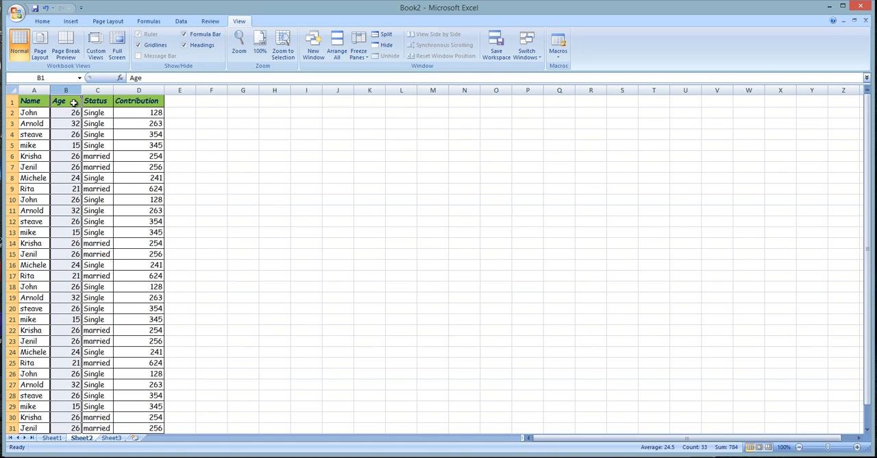
pyautogui.click(188, 121)
# - Enter the placeholder headings q, w, e, r, t, y and u in cells E1 to K1
pyautogui.click(181, 100)
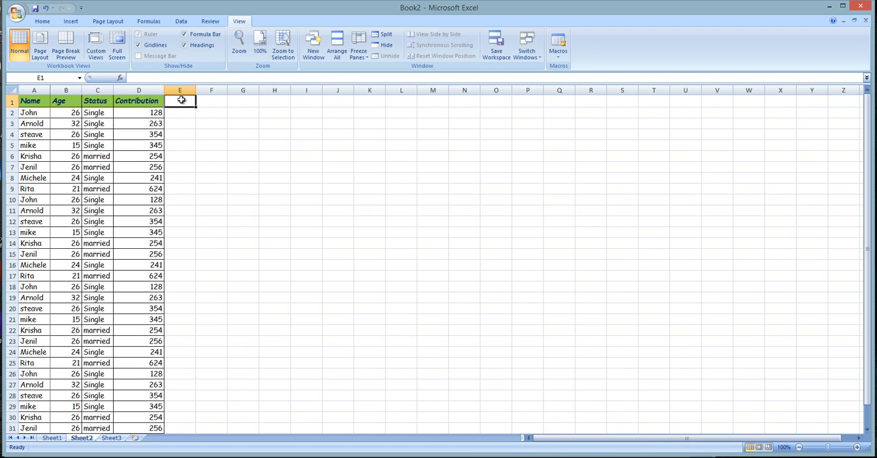
pyautogui.write('q')
pyautogui.press('Return')
pyautogui.press('Up')
pyautogui.press('Right')
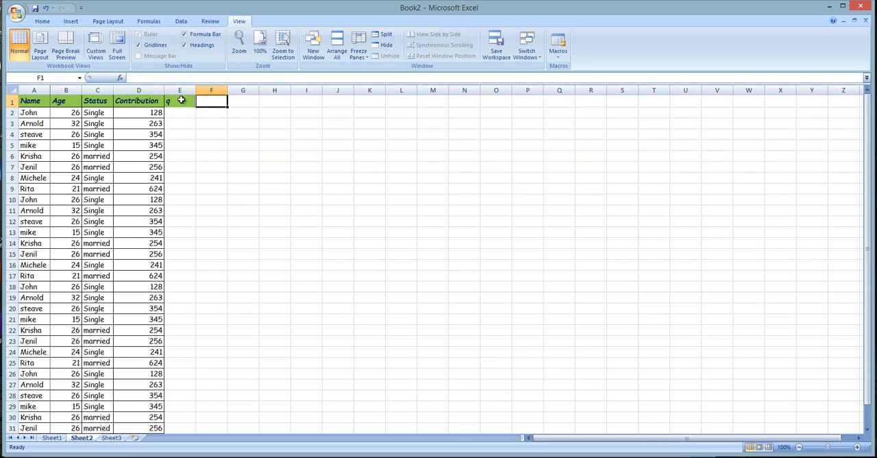
pyautogui.write('w')
pyautogui.press('Tab')
pyautogui.write('e')
pyautogui.press('Tab')
pyautogui.write('r')
pyautogui.press('Tab')
pyautogui.write('t')
pyautogui.press('Tab')
pyautogui.write('y')
pyautogui.press('Tab')
pyautogui.write('u')
# - Continue the header row with u, i, o, op, p and p in cells L1 to Q1
pyautogui.press('Tab')
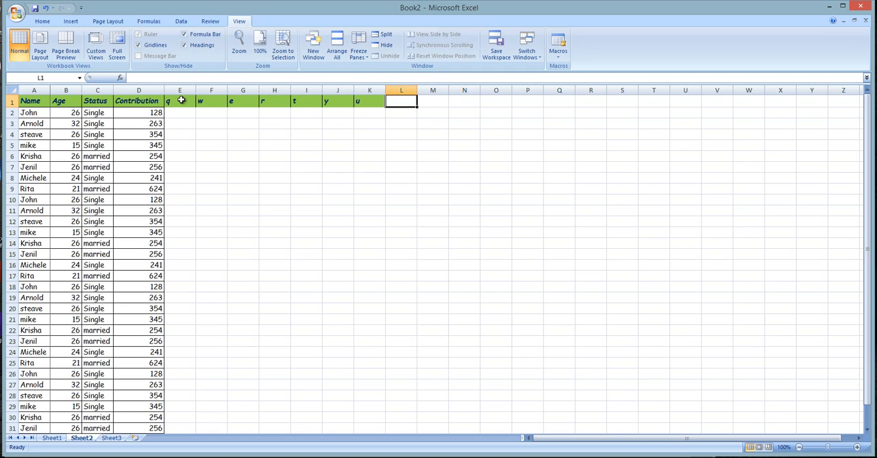
pyautogui.write('u')
pyautogui.press('Tab')
pyautogui.write('i')
pyautogui.press('Tab')
pyautogui.write('o')
pyautogui.press('Tab')
pyautogui.write('op')
pyautogui.press('Tab')
pyautogui.write('p')
pyautogui.press('Tab')
pyautogui.write('p')
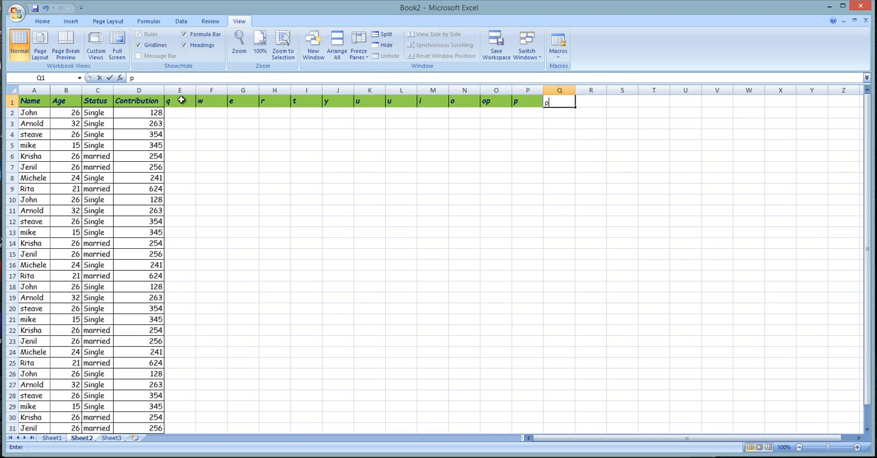
# - Extend row 1 with placeholder p entries from R1 out to column BI, leaving occasional cells blank
pyautogui.press('Tab')
pyautogui.write('p')
pyautogui.press('Tab')
pyautogui.write('p')
pyautogui.press('Tab')
pyautogui.write('p')
pyautogui.press('Tab')
pyautogui.write('p')
pyautogui.press('Tab')
pyautogui.write('p')
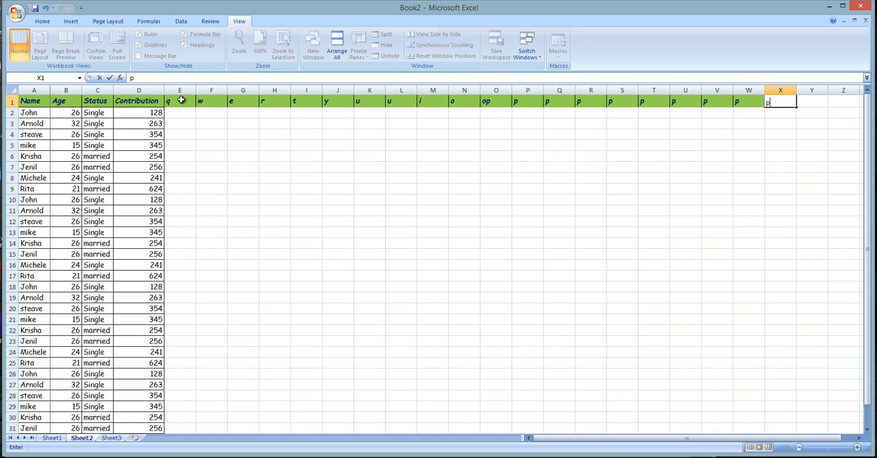
pyautogui.write('p\tp\t\tp\tp\tp\t\tp\tp\t\tp\tp\tp')
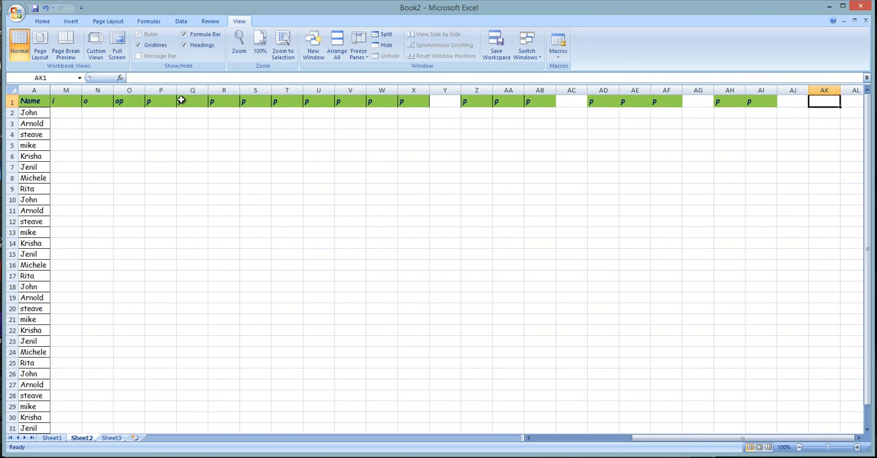
pyautogui.write('\tp')
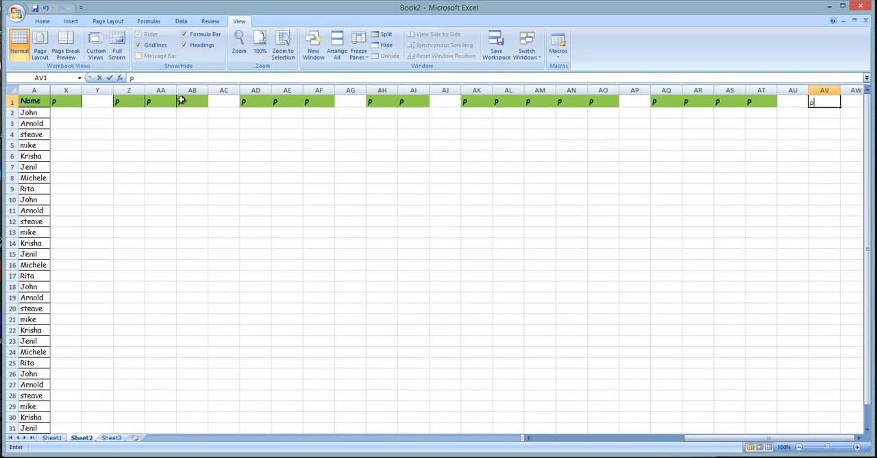
pyautogui.write('\tp\t\tp\tp\tp\tp\t\tp\t\tp\tp\tp\tp\tp\tp\tp\tp\tpp\tp\t\tp')
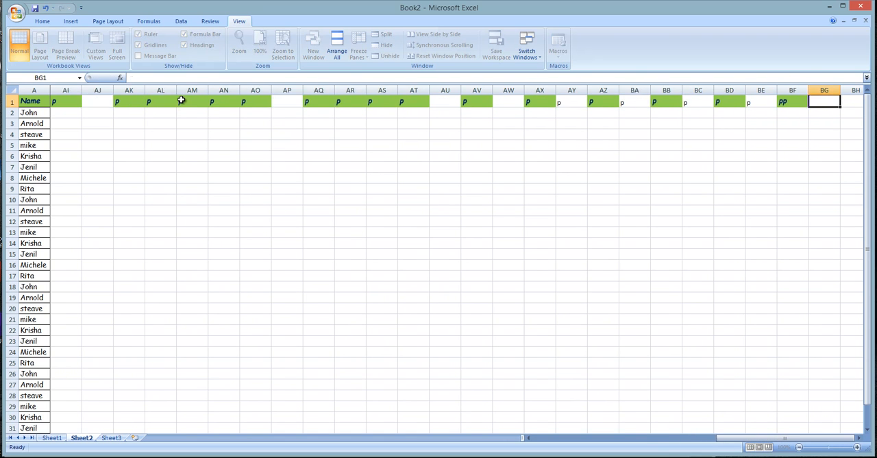
pyautogui.write('p')
pyautogui.press('Tab')
# - Go back along row 1 from the last placeholder entry to the Name header
pyautogui.press('Left')
pyautogui.press('Left')
pyautogui.press('Left')
pyautogui.press('Left')
pyautogui.press('Left')
pyautogui.press('Left')
pyautogui.press('Left')
pyautogui.press('Left')
pyautogui.press('Left')
pyautogui.press('Left')
pyautogui.press('Left')
pyautogui.press('Left')
pyautogui.press('Left')
pyautogui.press('Left')
pyautogui.press('Left')
pyautogui.press('Left')
pyautogui.press('Left')
pyautogui.press('Left')
pyautogui.press('Left')
pyautogui.press('Left')
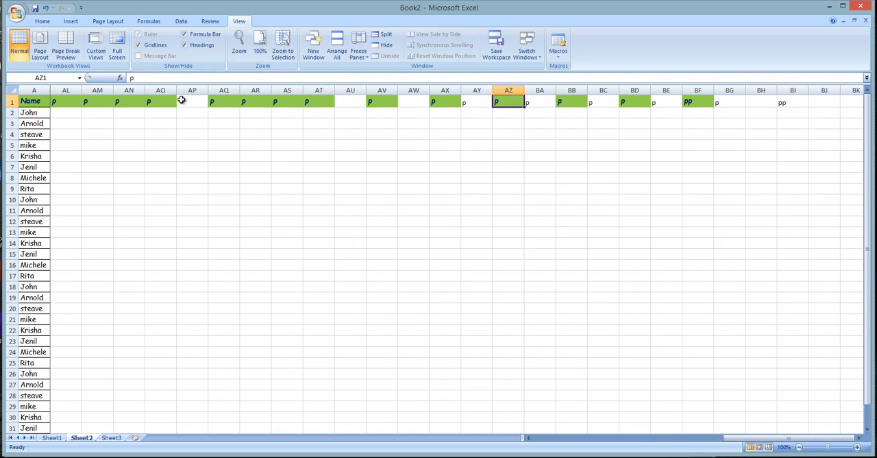
pyautogui.press('Left')
pyautogui.press('Left')
pyautogui.press('Left')
pyautogui.press('Left')
pyautogui.press('Left')
pyautogui.press('Left')
pyautogui.press('Left')
pyautogui.press('Left')
pyautogui.press('Left')
pyautogui.press('Left')
pyautogui.press('Left')
pyautogui.press('Left')
pyautogui.press('Left')
pyautogui.press('Left')
pyautogui.press('Left')
pyautogui.press('Left')
pyautogui.press('Left')
pyautogui.press('Left')
pyautogui.press('Left')
pyautogui.press('Left')
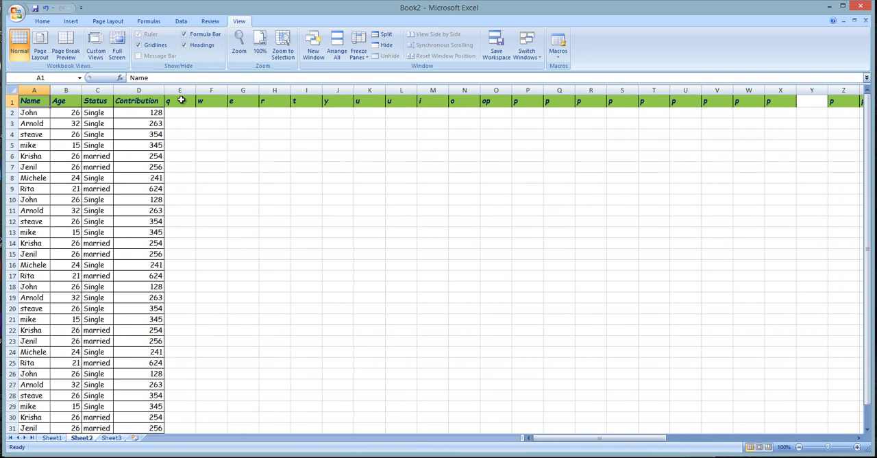
# - Check the frozen Name column by moving across row 2 and back, and through the first few records
pyautogui.press('Right')
pyautogui.press('Right')
pyautogui.press('Down')
pyautogui.press('Right')
pyautogui.press('Right')
pyautogui.press('Right')
pyautogui.press('Right')
pyautogui.press('Right')
pyautogui.press('Right')
pyautogui.press('Right')
pyautogui.press('Right')
pyautogui.press('Right')
pyautogui.press('Right')
pyautogui.press('Right')
pyautogui.press('Right')
pyautogui.press('Right')
pyautogui.press('Right')
pyautogui.press('Right')
pyautogui.press('Right')
pyautogui.press('Right')
pyautogui.press('Right')
pyautogui.press('Right')
pyautogui.press('Right')
pyautogui.press('Right')
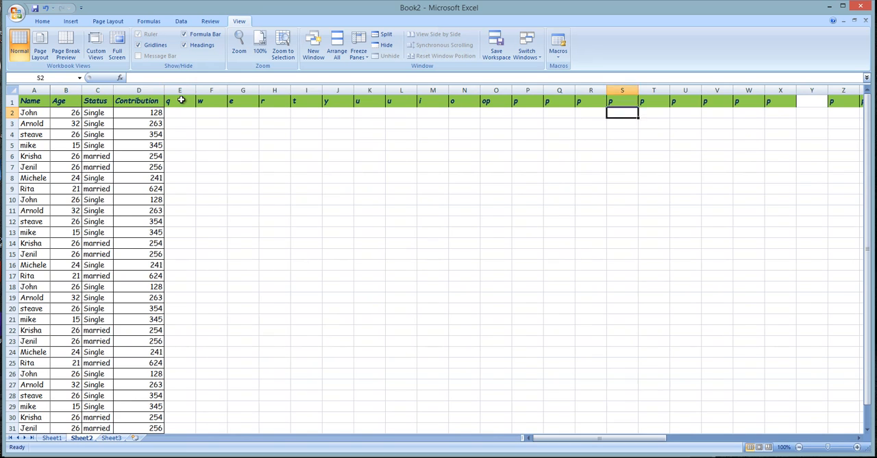
pyautogui.press('Right')
pyautogui.press('Right')
pyautogui.press('Right')
pyautogui.press('Right')
pyautogui.press('Left')
pyautogui.press('Left')
pyautogui.press('Left')
pyautogui.press('Left')
pyautogui.press('Left')
pyautogui.press('Left')
pyautogui.press('Left')
pyautogui.press('Left')
pyautogui.press('Left')
pyautogui.press('Left')
pyautogui.press('Left')
pyautogui.press('Left')
pyautogui.press('Left')
pyautogui.press('Left')
pyautogui.press('Left')
pyautogui.press('Left')
pyautogui.press('Left')
pyautogui.press('Left')
pyautogui.press('Left')
pyautogui.press('Left')
pyautogui.press('Right')
pyautogui.press('Right')
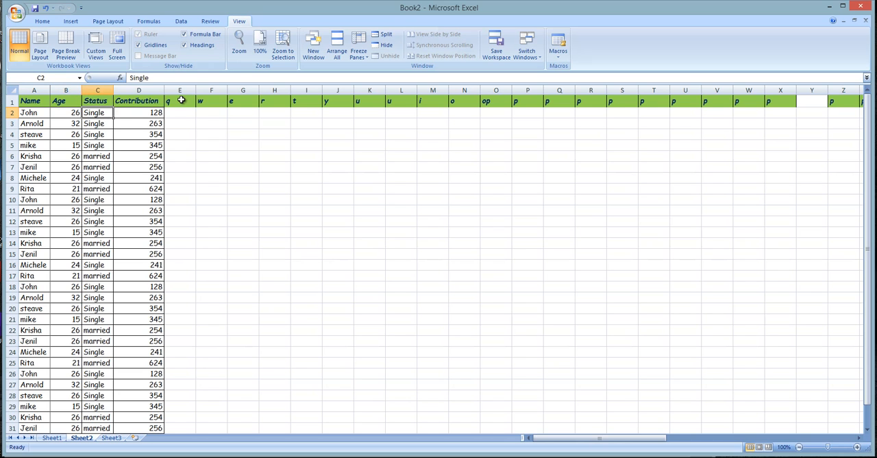
pyautogui.press('Left')
pyautogui.press('Left')
pyautogui.press('Down')
pyautogui.press('Down')
pyautogui.press('Up')
pyautogui.press('Up')
pyautogui.press('Up')
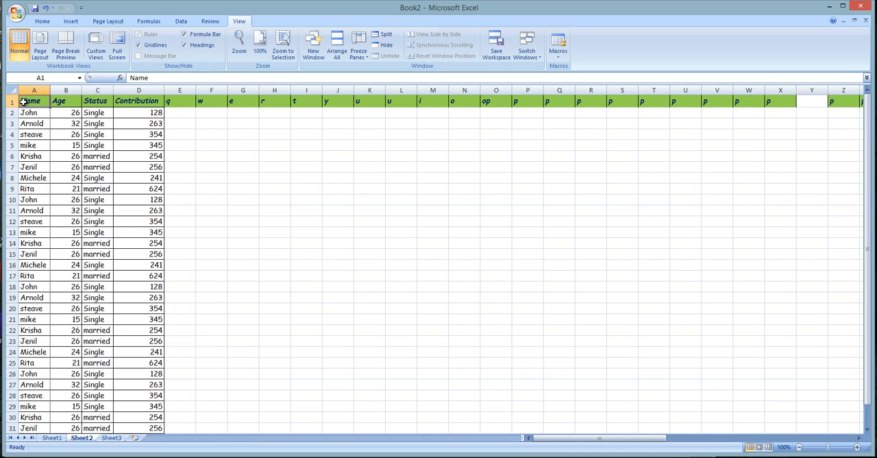
# - Unfreeze the panes to release the first column, and check how the sheet scrolls
pyautogui.click(138, 110)
pyautogui.click(357, 55)
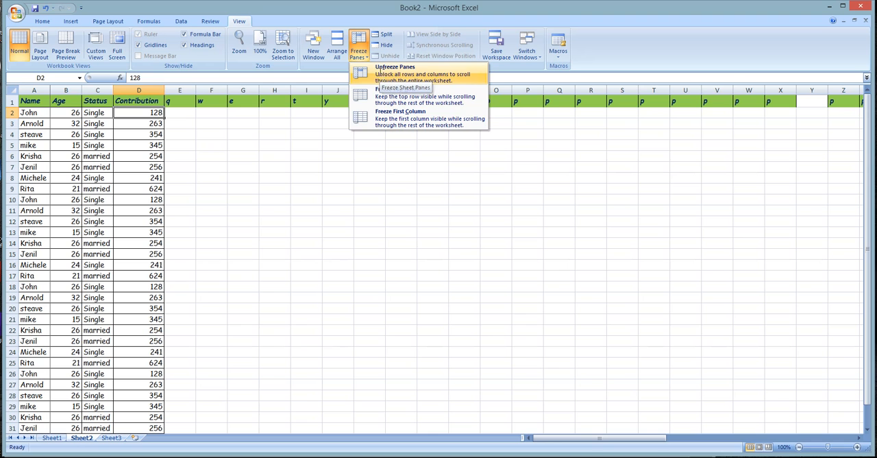
pyautogui.click(381, 74)
pyautogui.click(131, 197)
pyautogui.click(64, 123)
pyautogui.scroll(-7, 100, 281)
pyautogui.scroll(7, 100, 281)
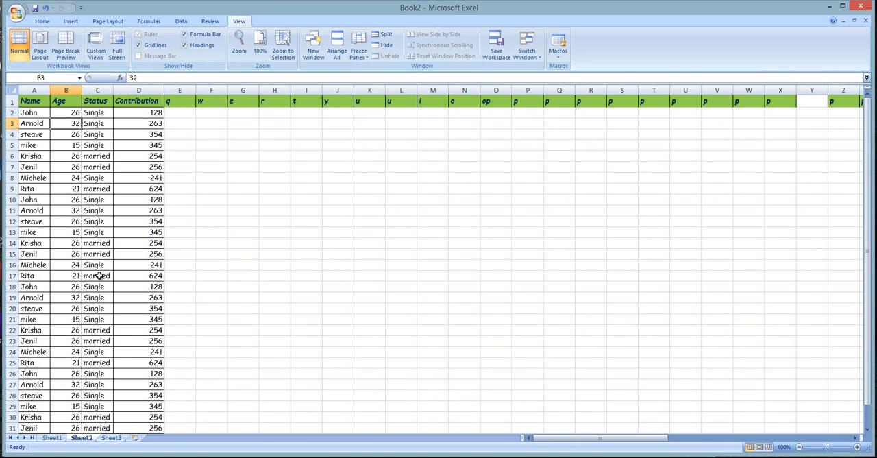
pyautogui.click(115, 147)
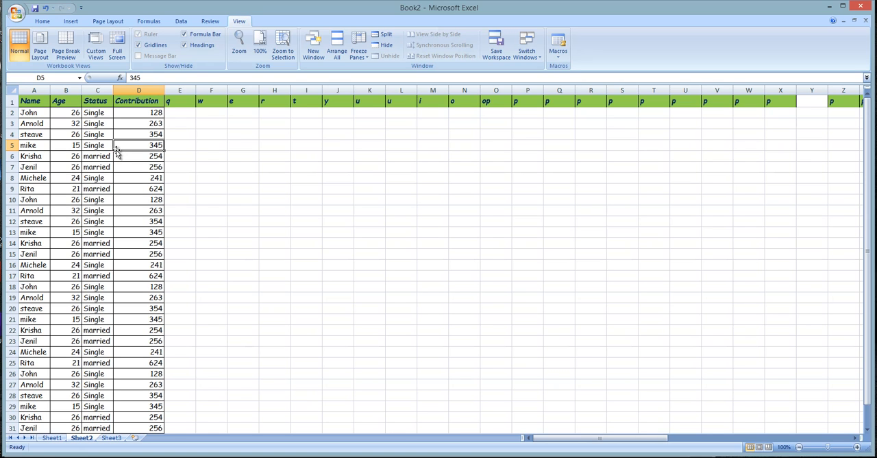
pyautogui.click(119, 135)
pyautogui.click(126, 124)
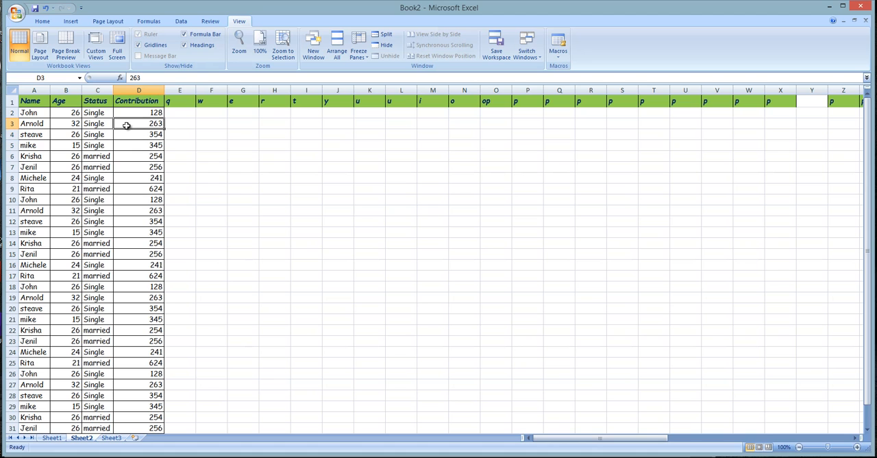